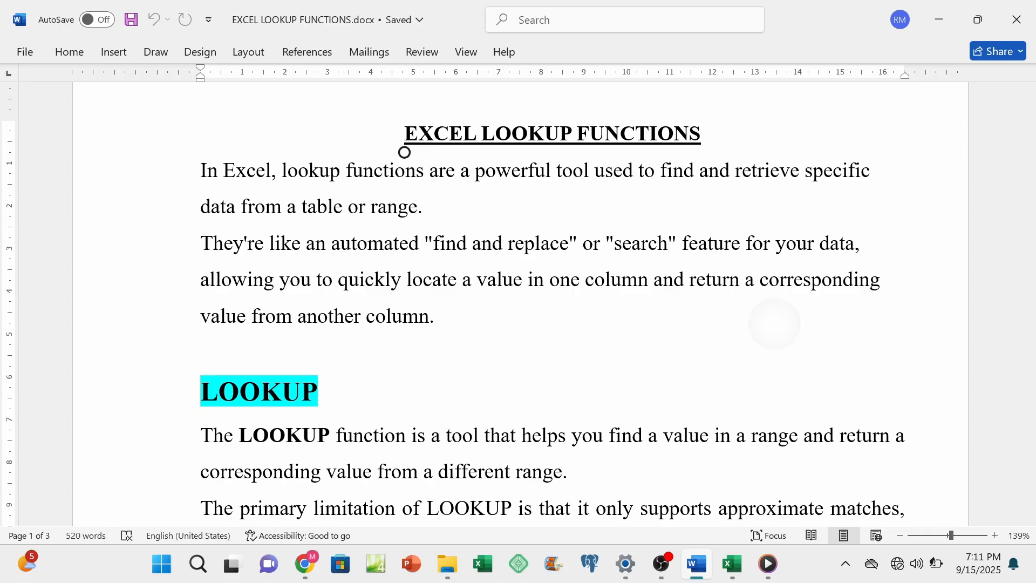
Step: Switch to the LOOKUP FUNCTIONS.xlsx workbook in Excel and examine the Book_Ref column, row 8 and their intersection C8 on the INTRO sheet
scroll(781, 296, "down", 1)
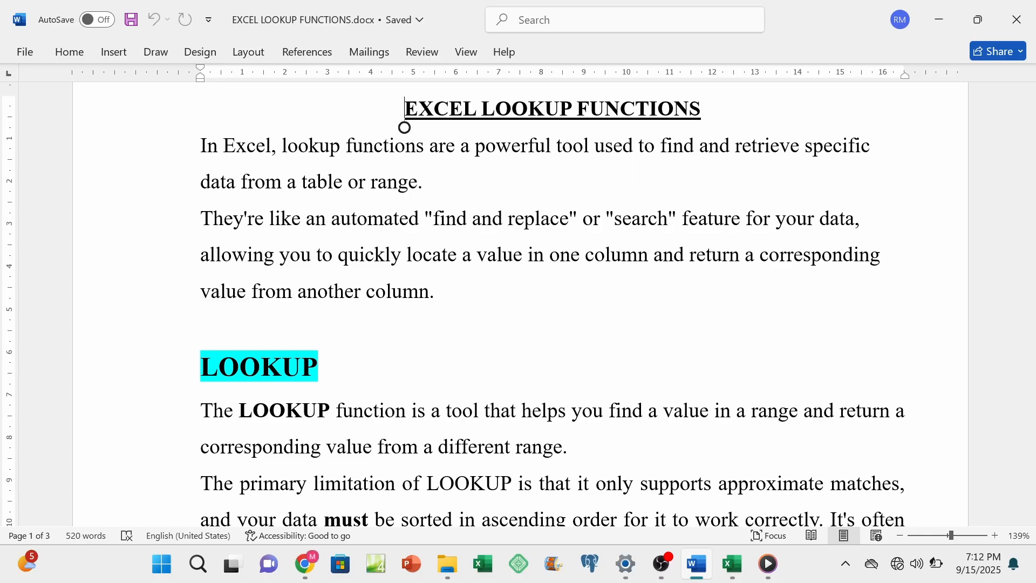
left_click(730, 566)
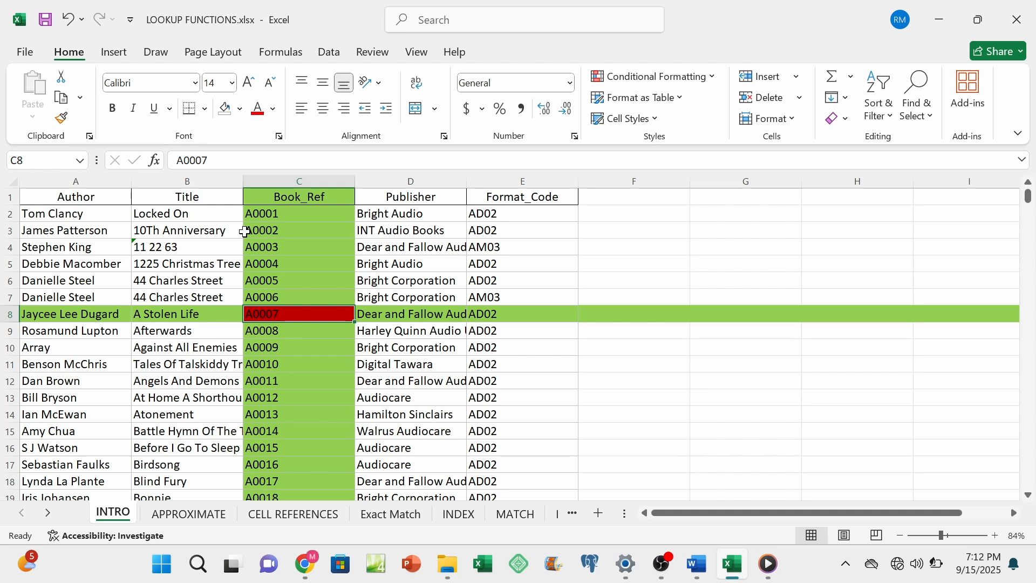
left_click(292, 336)
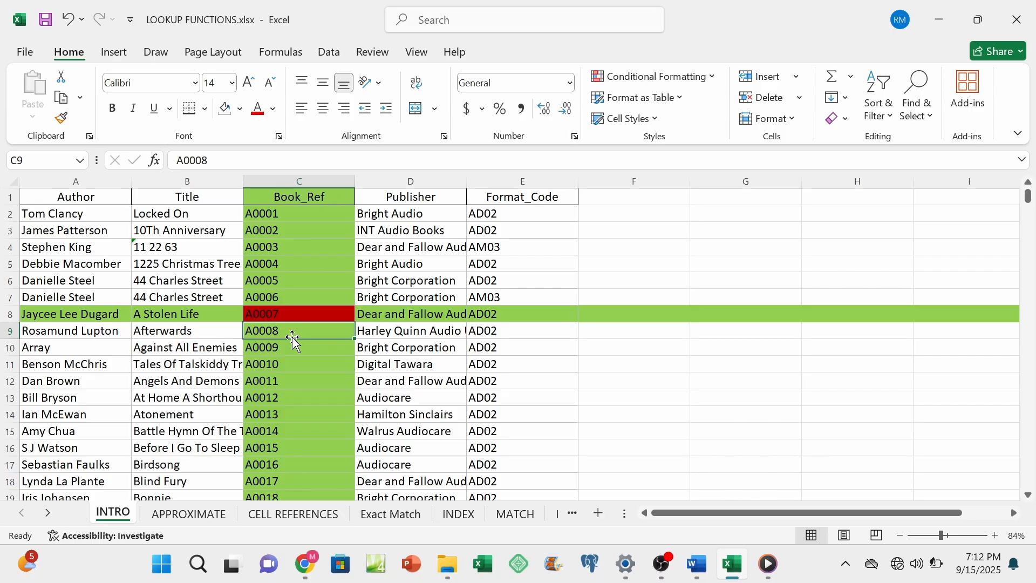
left_click(291, 315)
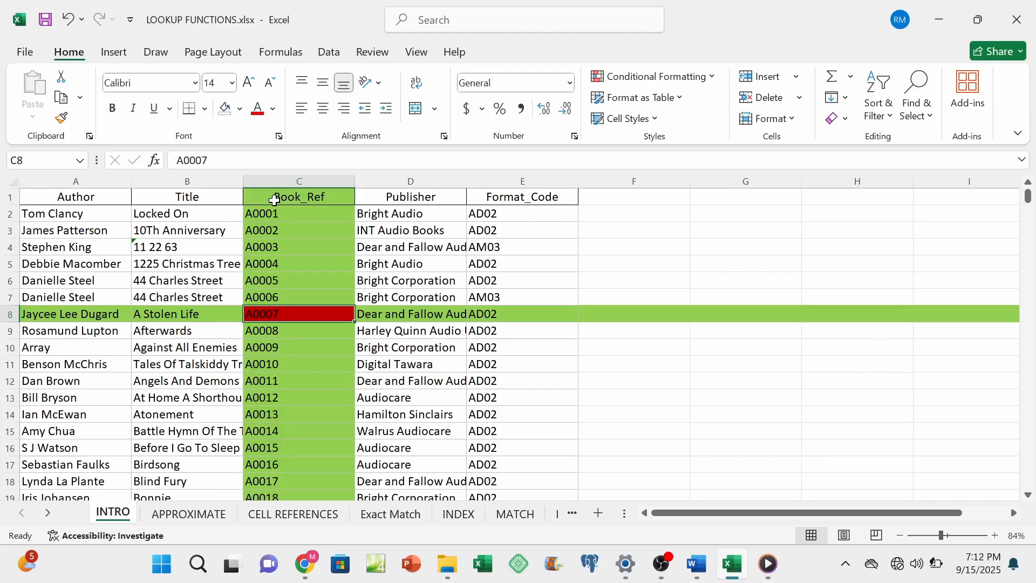
left_click(281, 178)
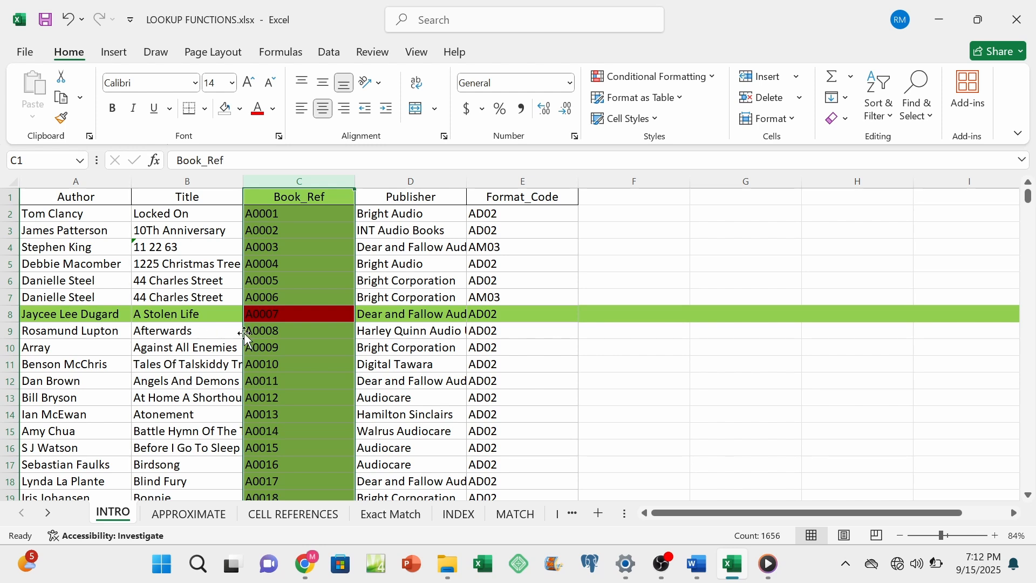
left_click(265, 316)
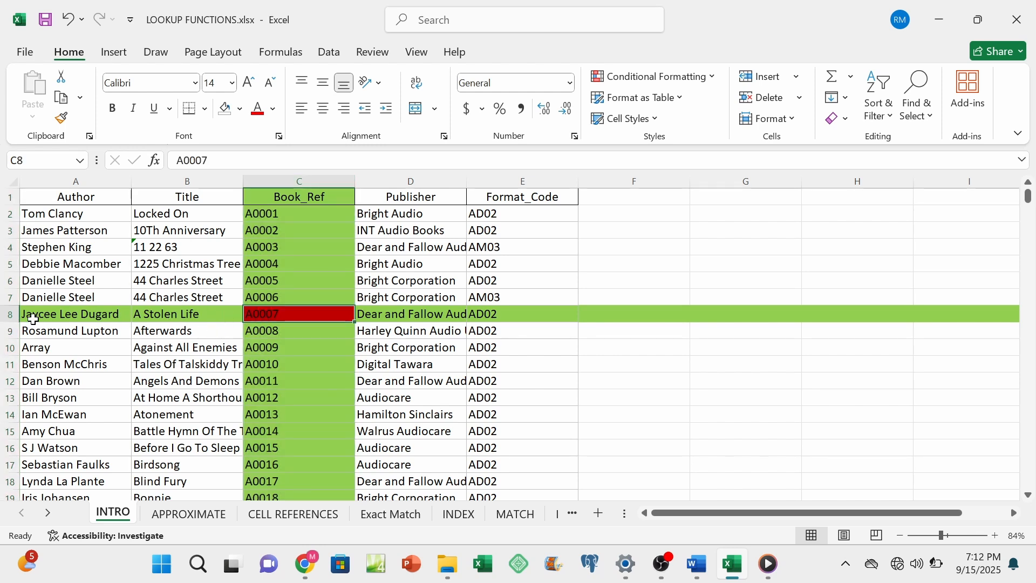
left_click(8, 315)
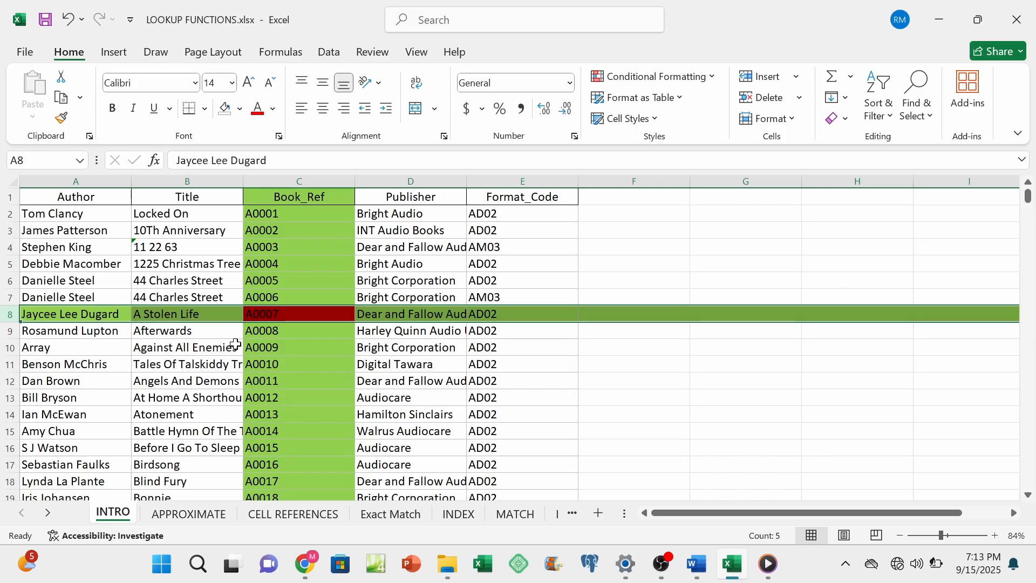
left_click(261, 316)
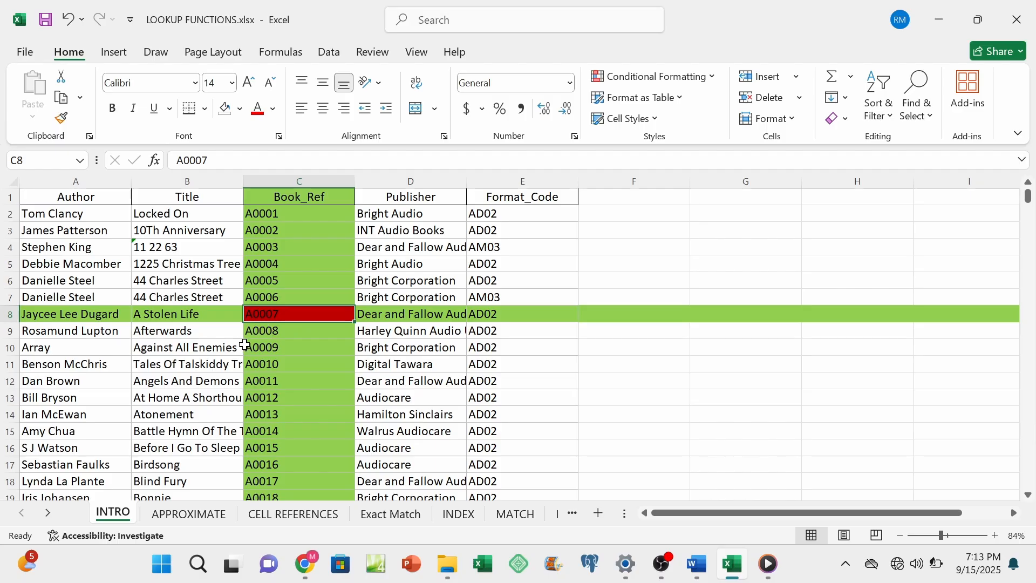
Step: Return to the EXCEL LOOKUP FUNCTIONS document in Word and read the LOOKUP section, including its syntax and argument descriptions
left_click(698, 567)
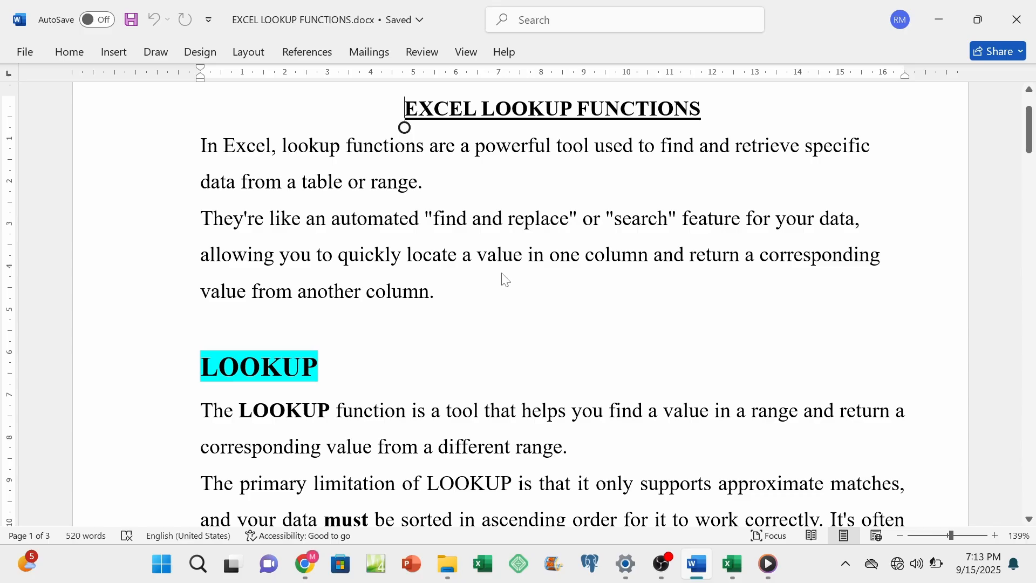
scroll(504, 279, "down", 1)
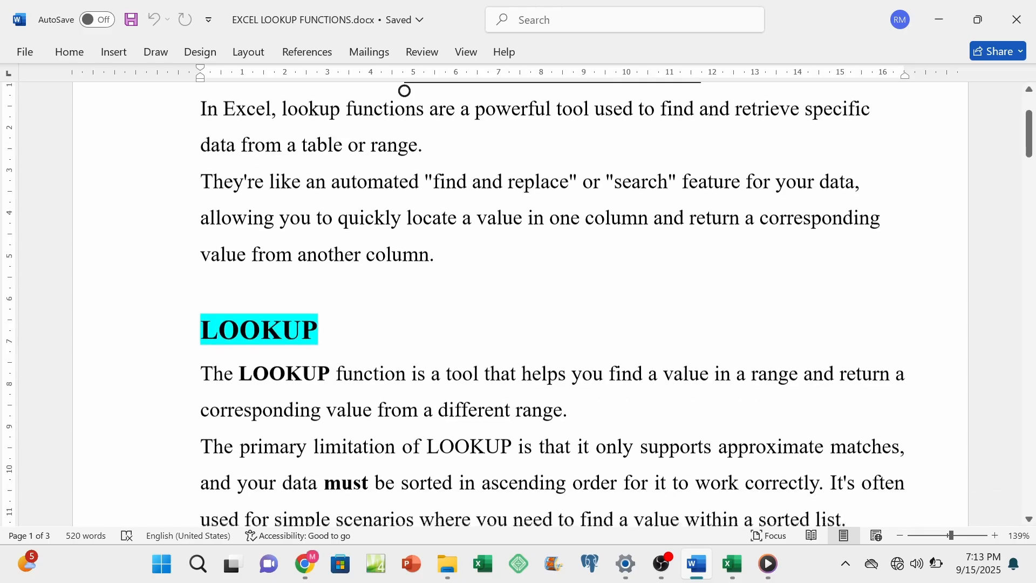
scroll(518, 302, "down", 3)
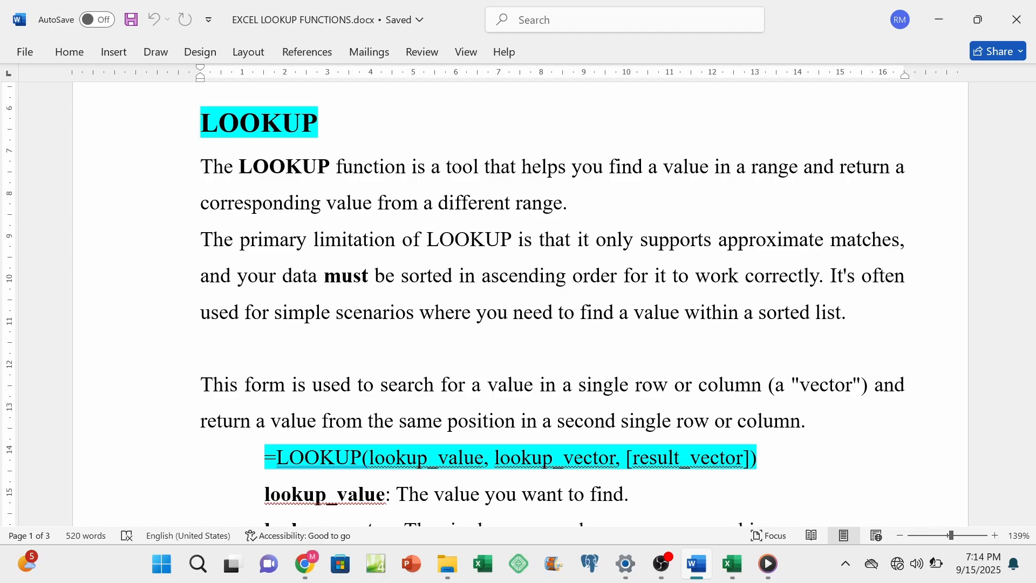
scroll(552, 302, "down", 5)
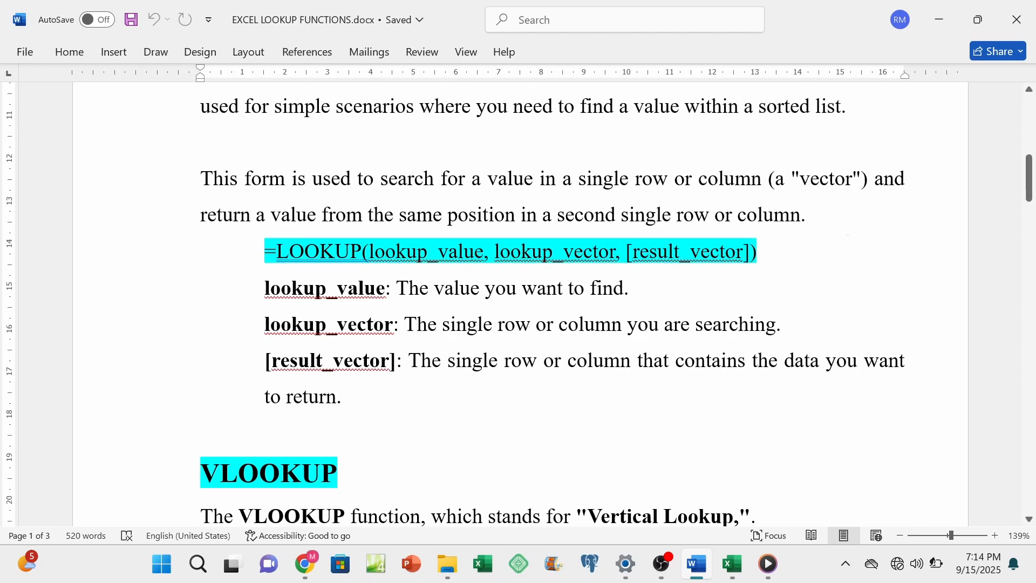
scroll(842, 264, "up", 1)
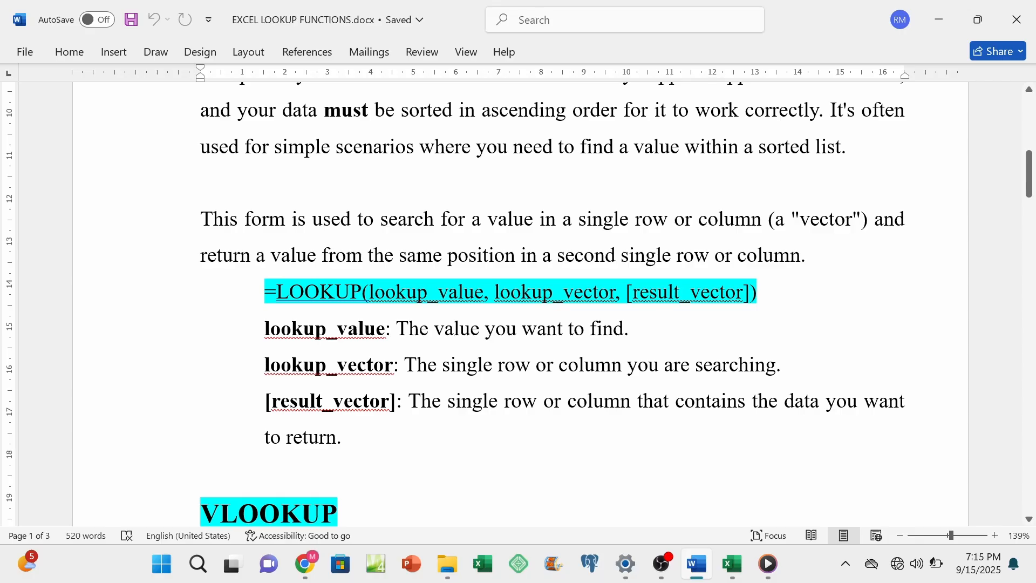
Step: Switch to the Excel workbook and clear the existing grades in C4:C10 on the APPROXIMATE sheet
left_click(732, 563)
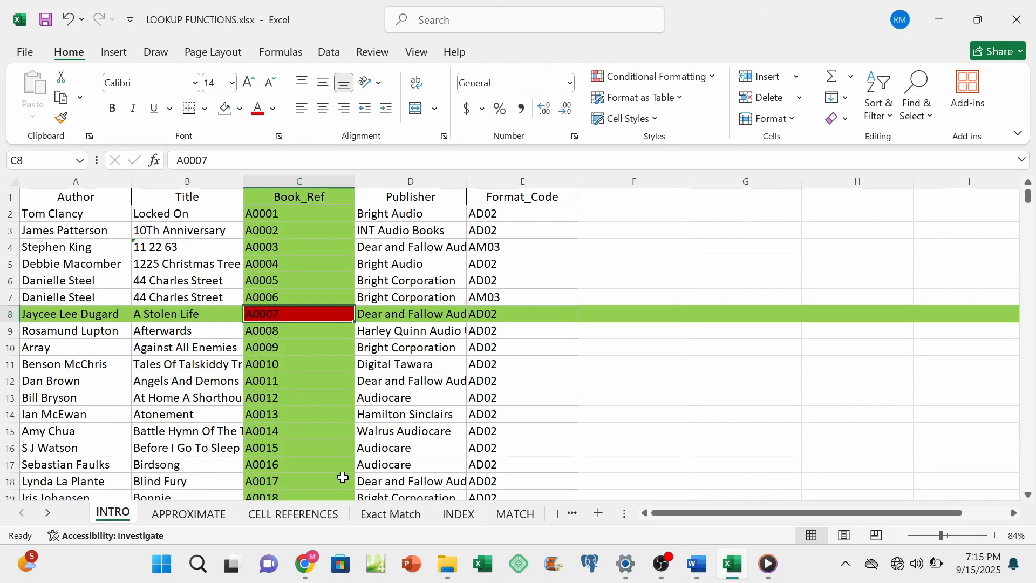
left_click(197, 515)
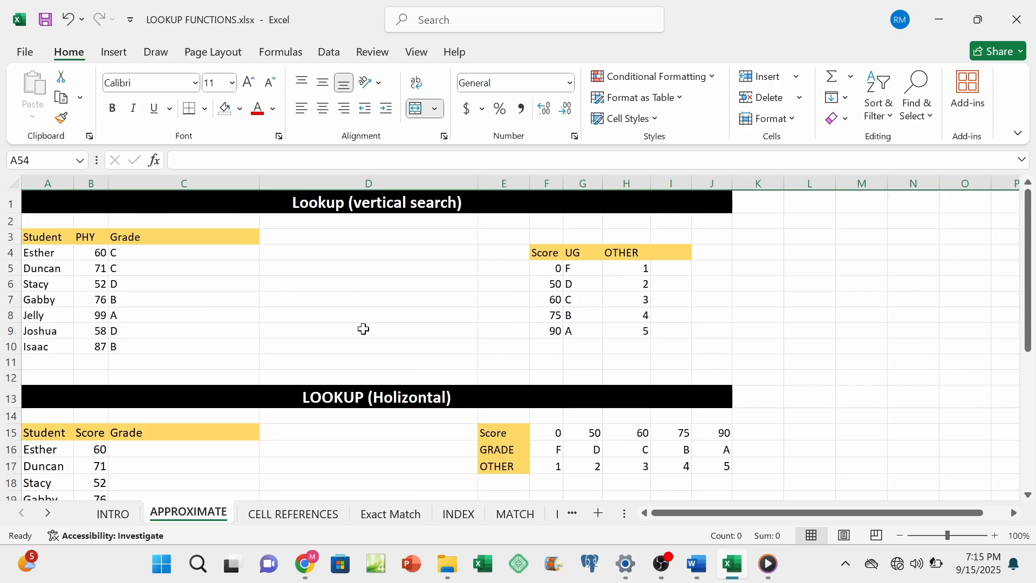
left_click_drag(178, 255, 175, 349)
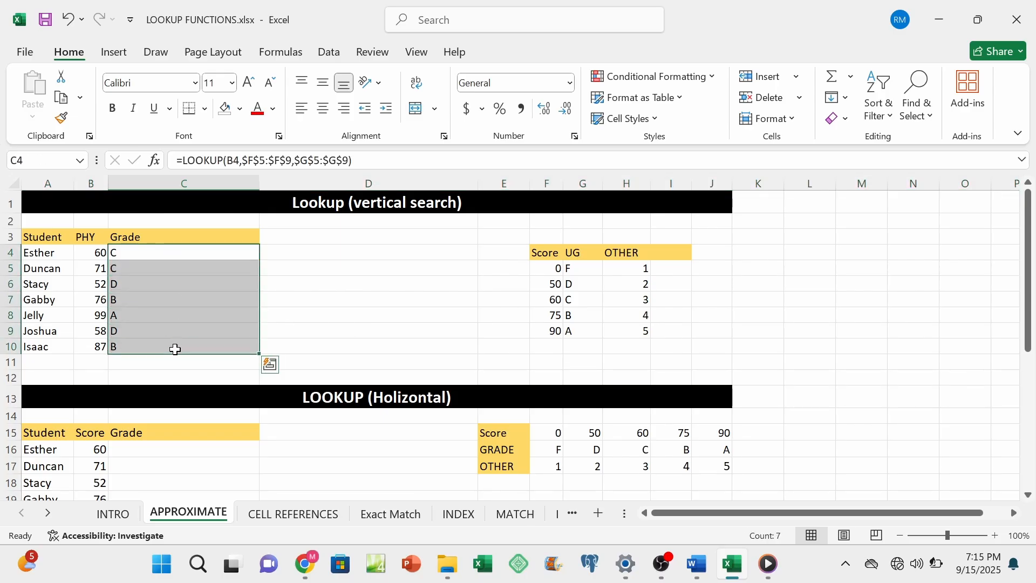
key("Delete")
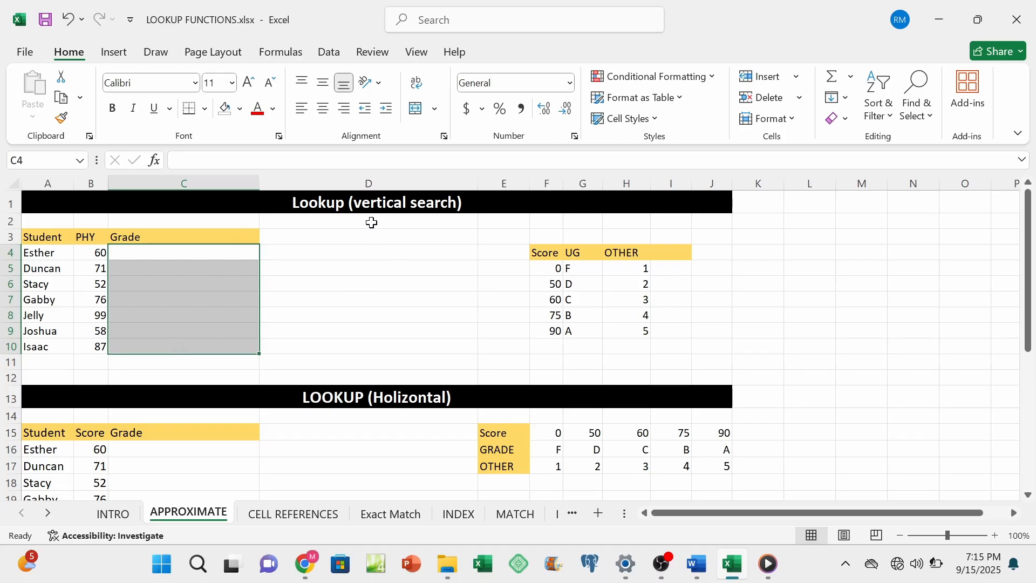
left_click(247, 278)
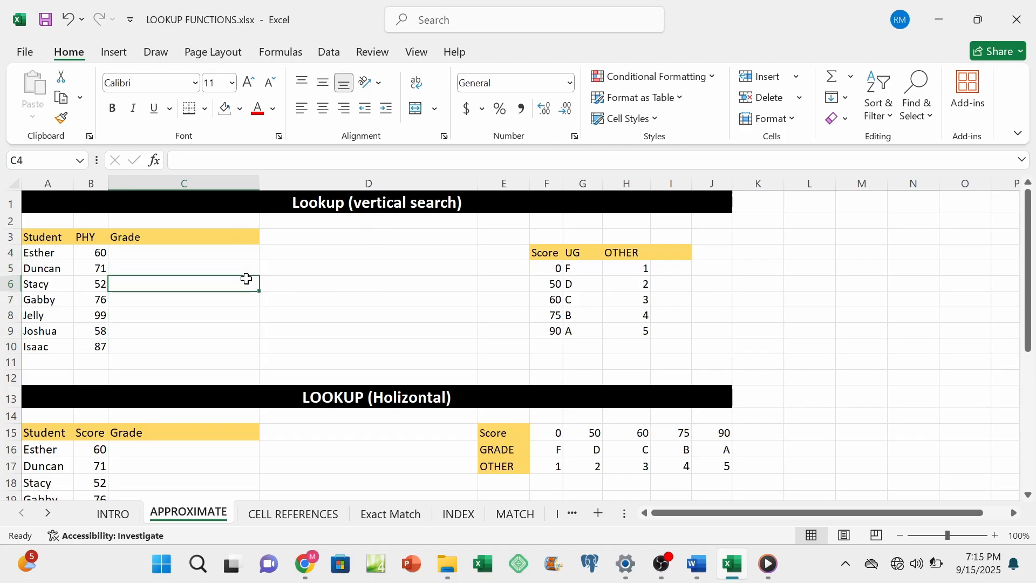
Step: Start a LOOKUP formula in C4 and open its function arguments using the lookup_value, lookup_vector, result_vector form
left_click(223, 255)
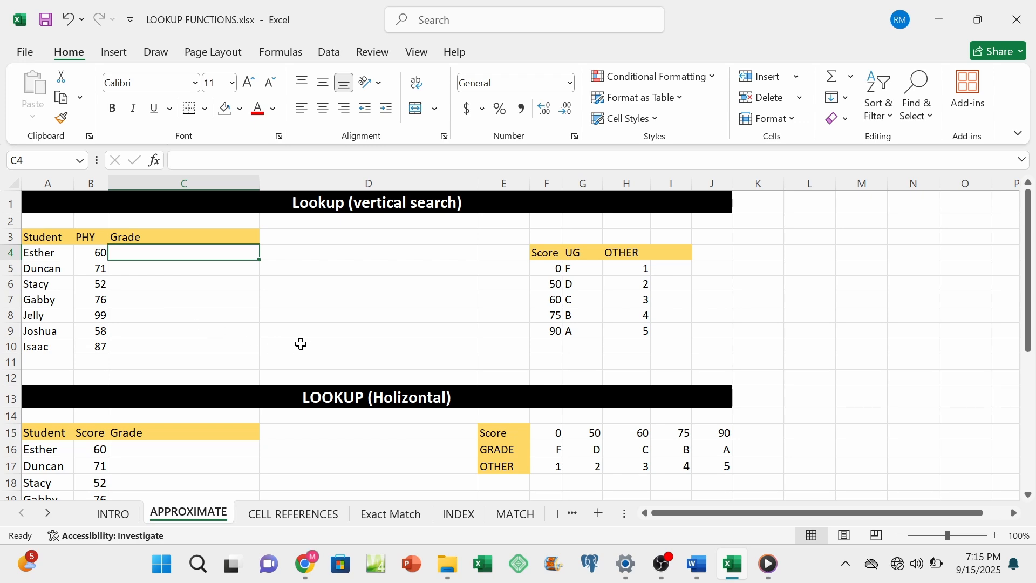
left_click(996, 536)
left_click(995, 536)
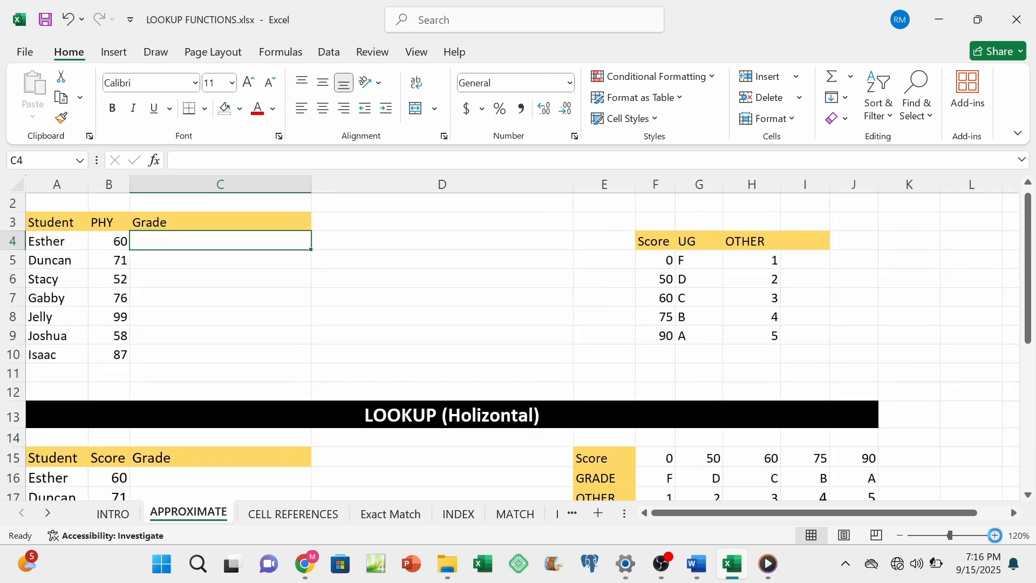
left_click(995, 536)
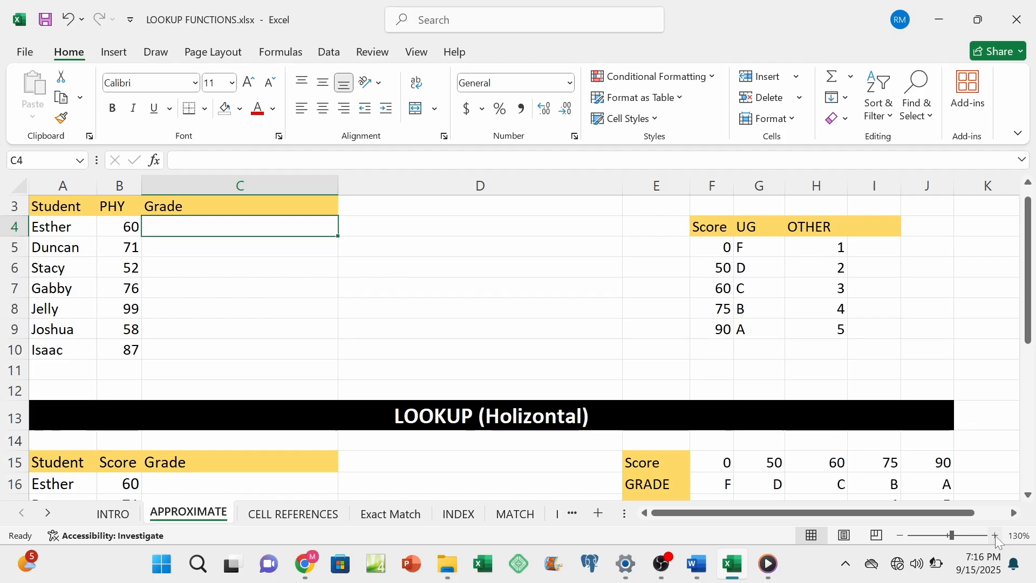
left_click(996, 535)
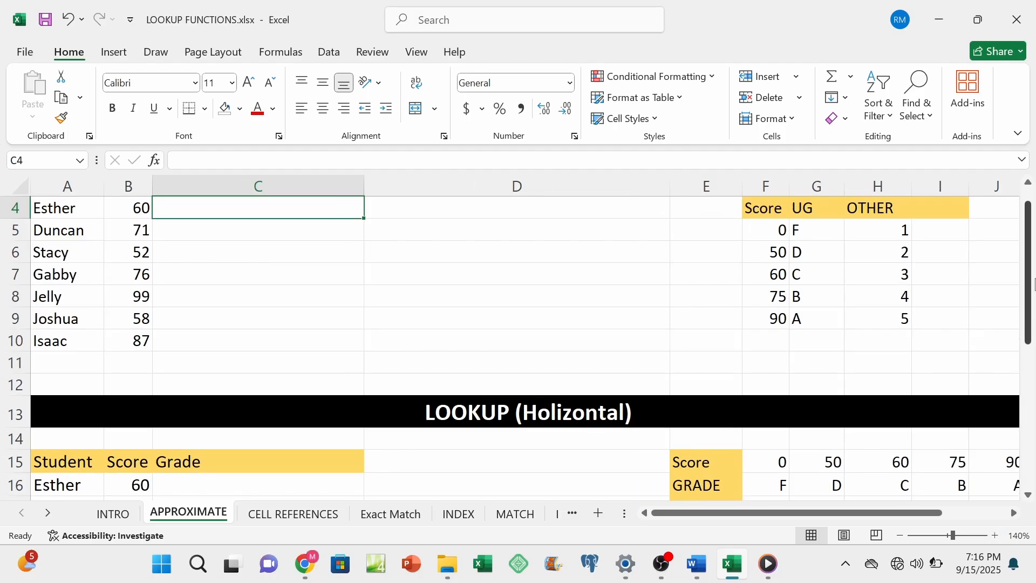
left_click_drag(1030, 276, 1027, 253)
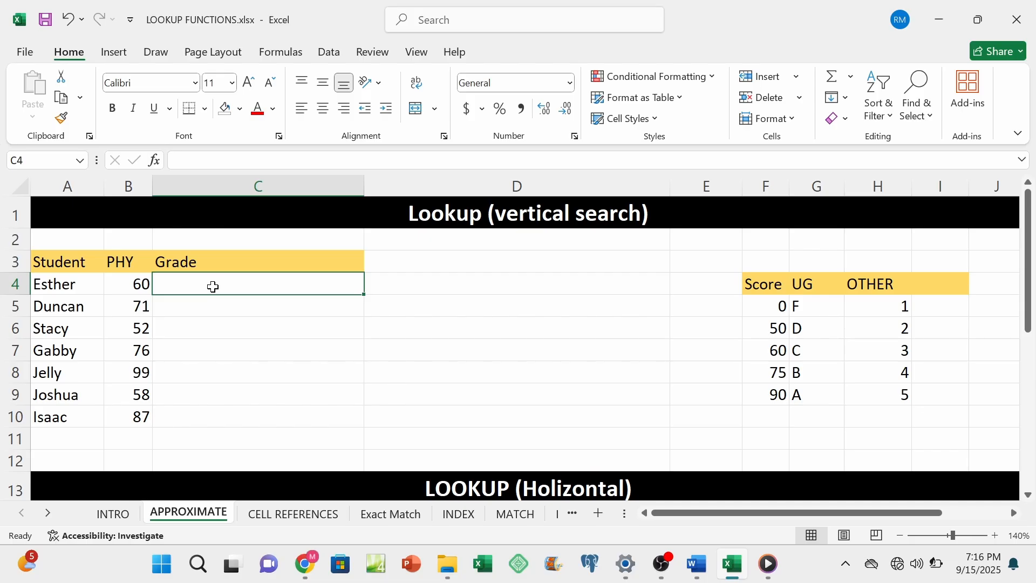
type("=")
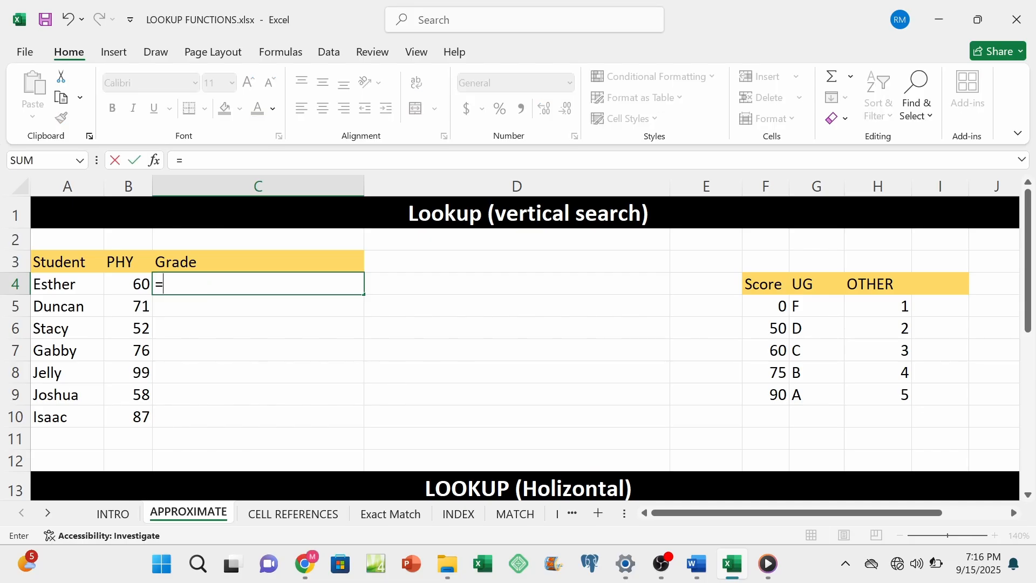
type("LOOKUP")
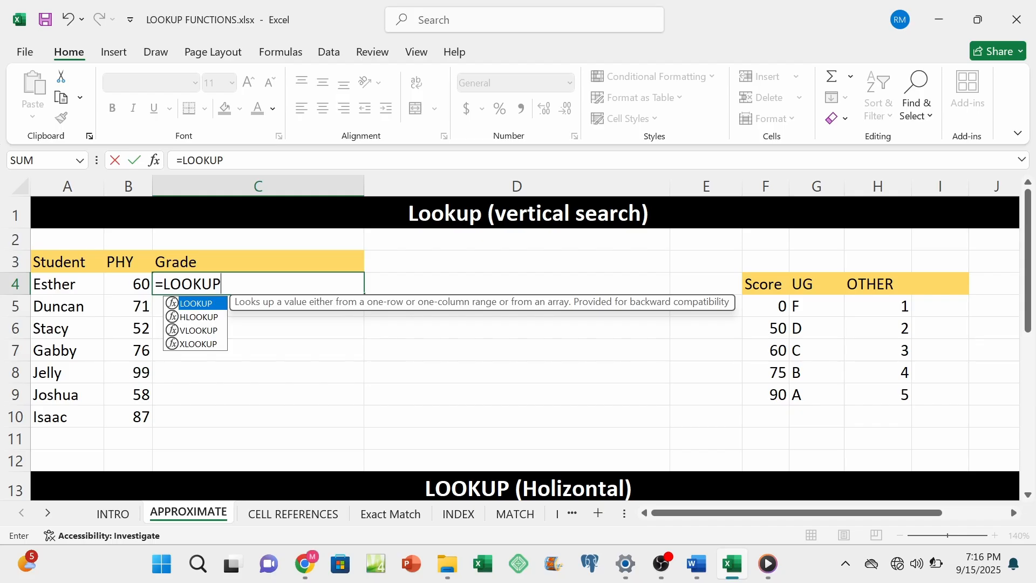
type("(")
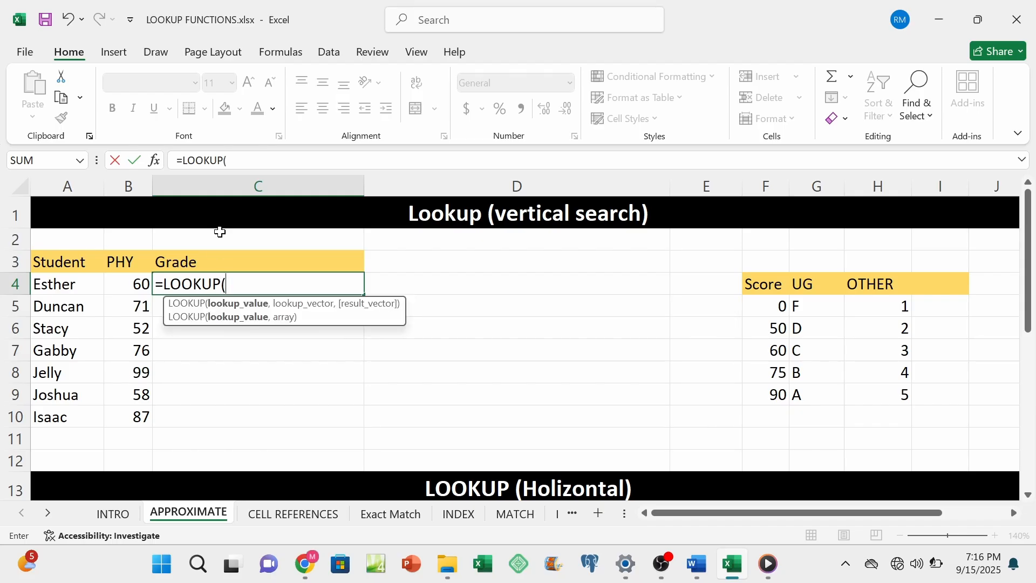
left_click(155, 162)
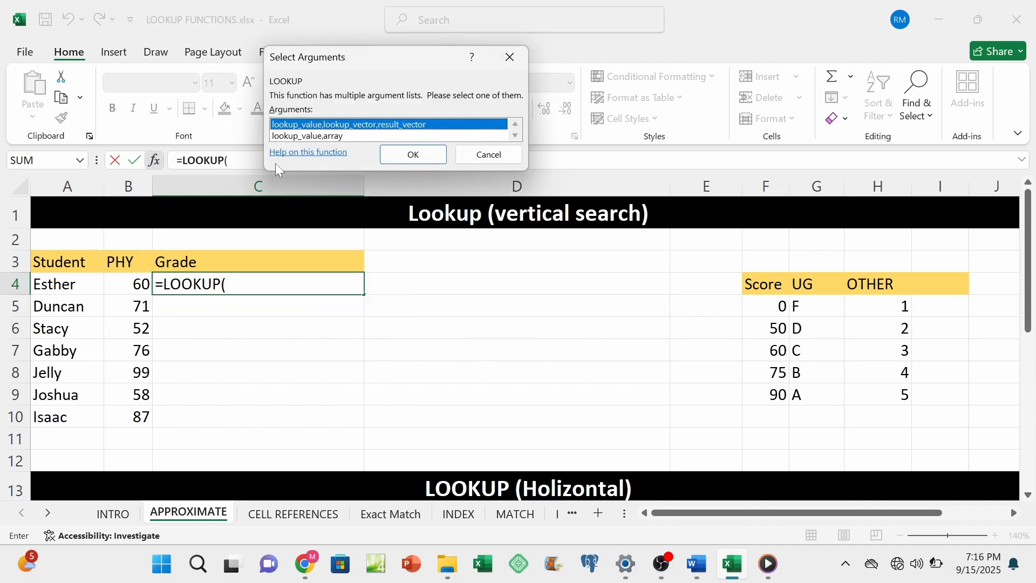
left_click(405, 156)
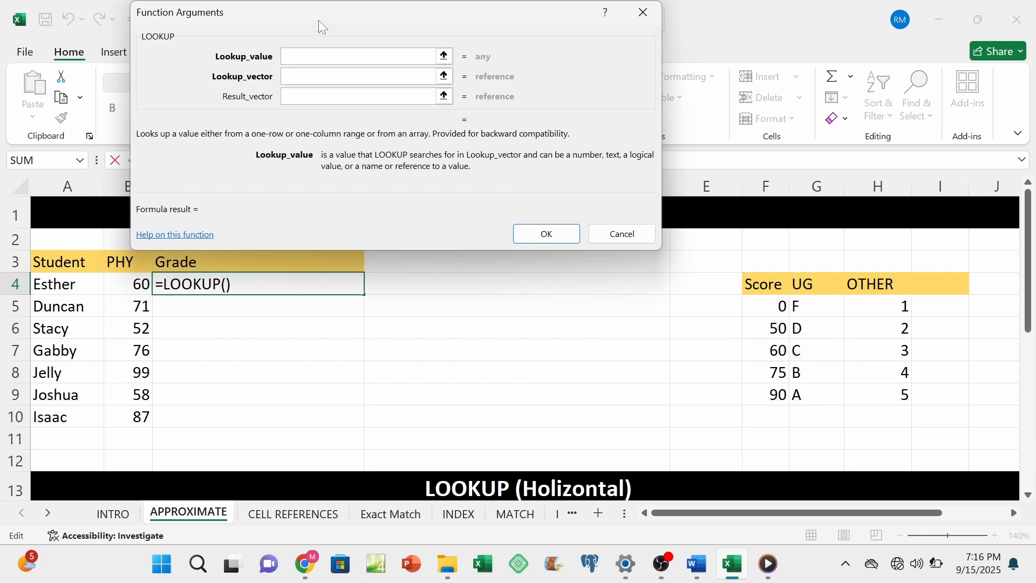
left_click_drag(319, 21, 450, 24)
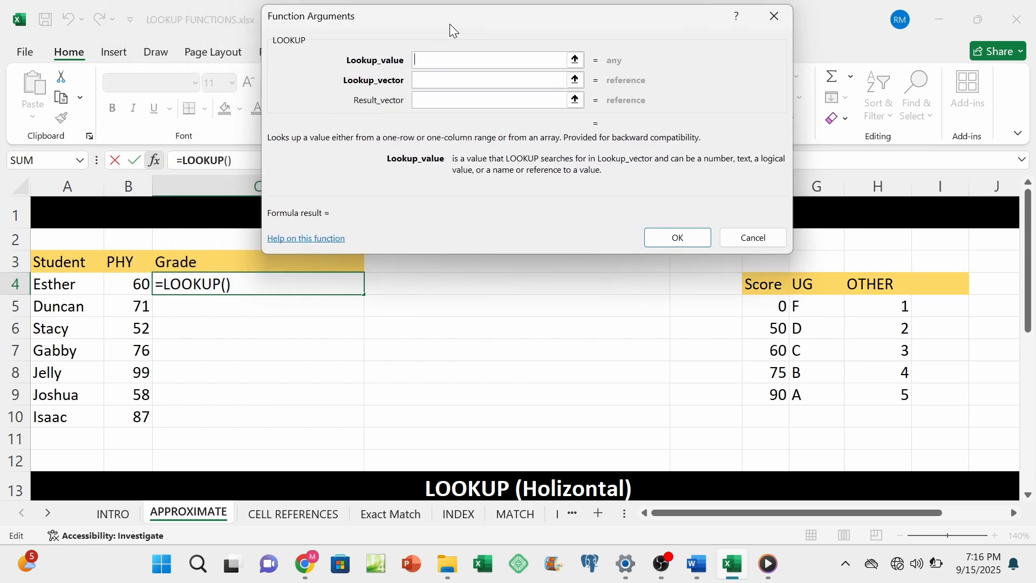
Step: Set Lookup_value to B4, Lookup_vector to F4:F9 and Result_vector to G4:G9, and enter the formula in C4
left_click(129, 284)
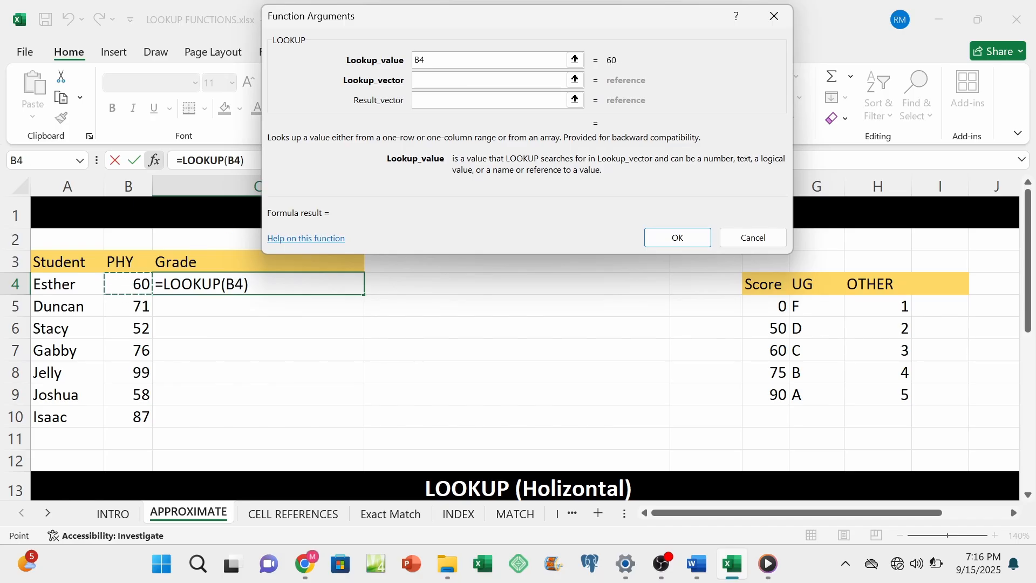
left_click(561, 79)
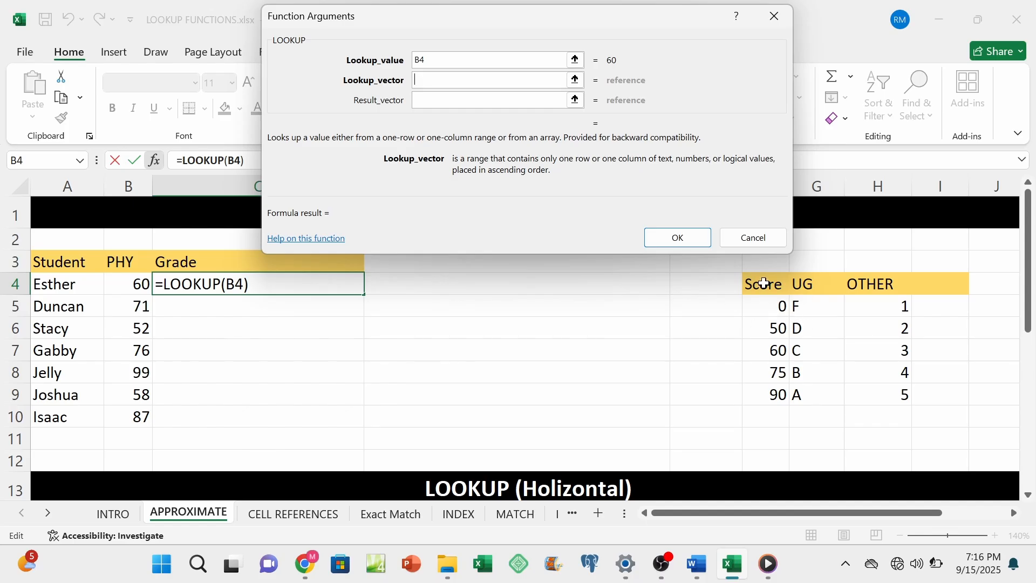
left_click_drag(764, 283, 764, 391)
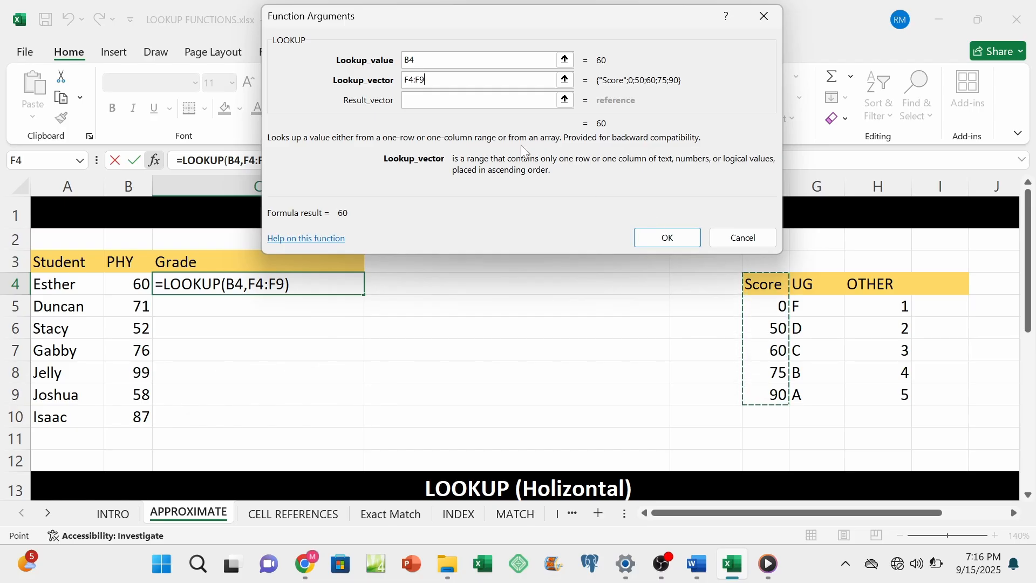
key("Tab")
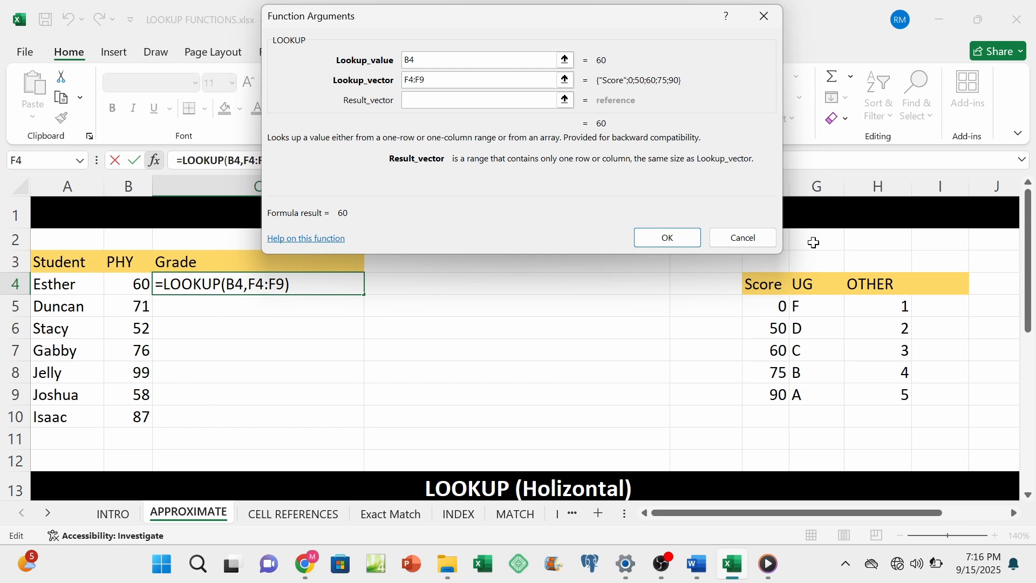
left_click_drag(805, 281, 804, 393)
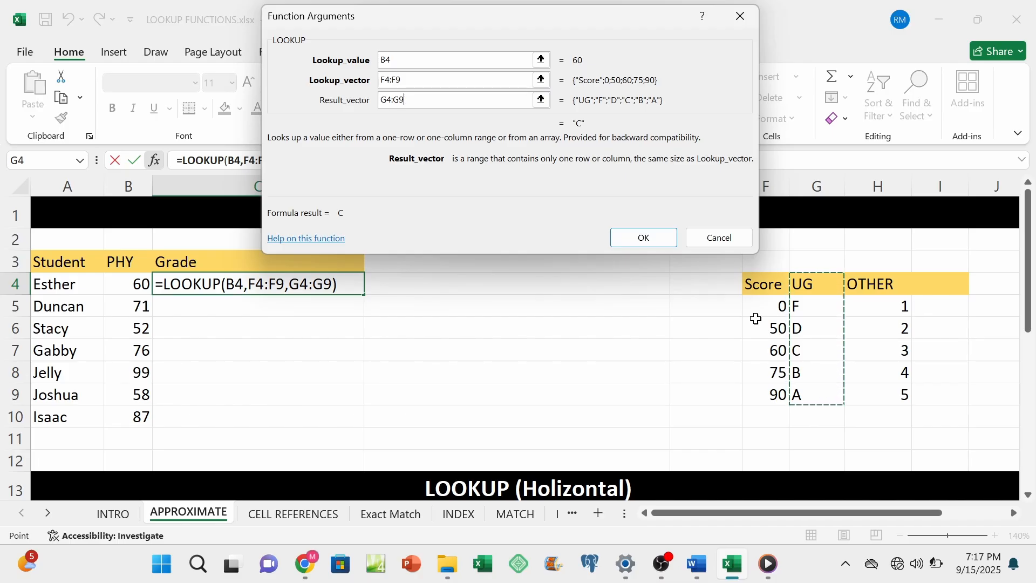
left_click(662, 236)
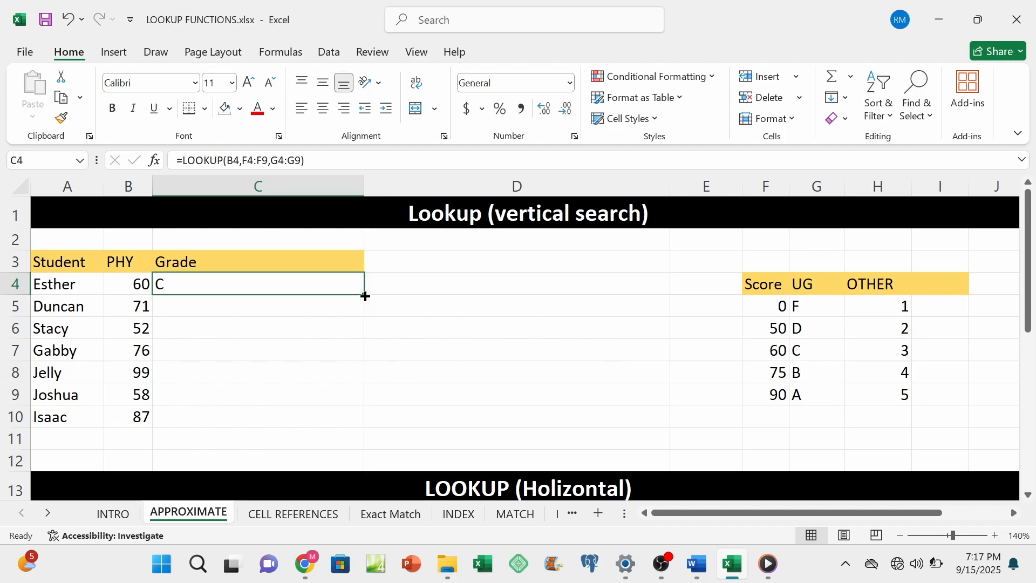
Step: Fill the LOOKUP formula from C4 down to C10 and check the ranges referenced by C4
left_click_drag(365, 295, 364, 422)
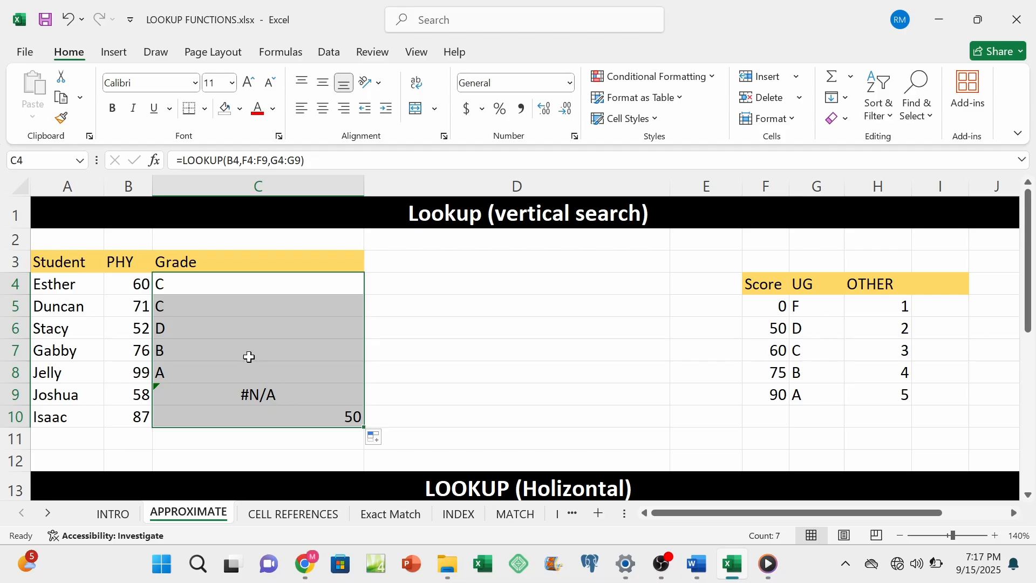
left_click(216, 282)
double_click(220, 285)
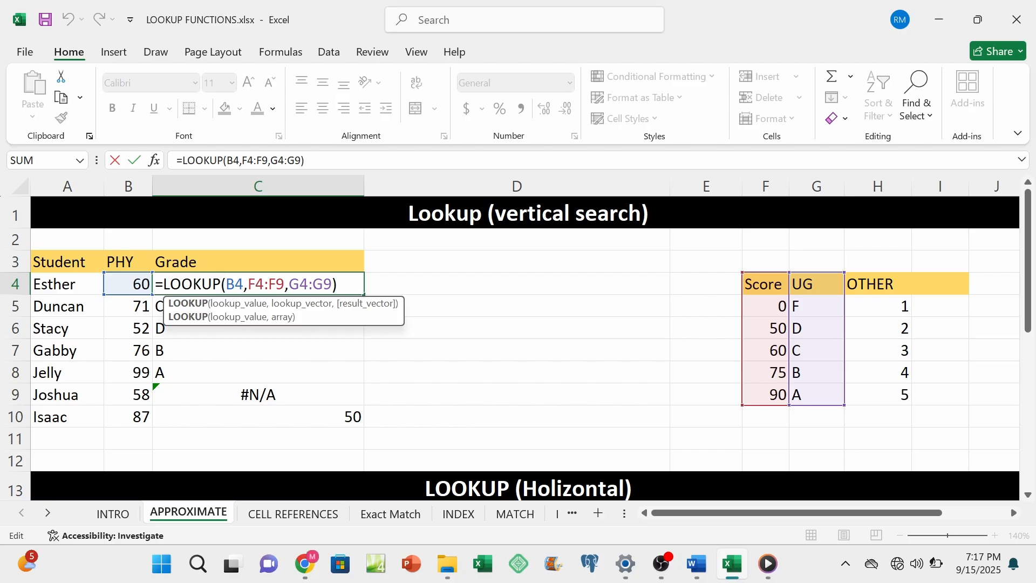
key("Return")
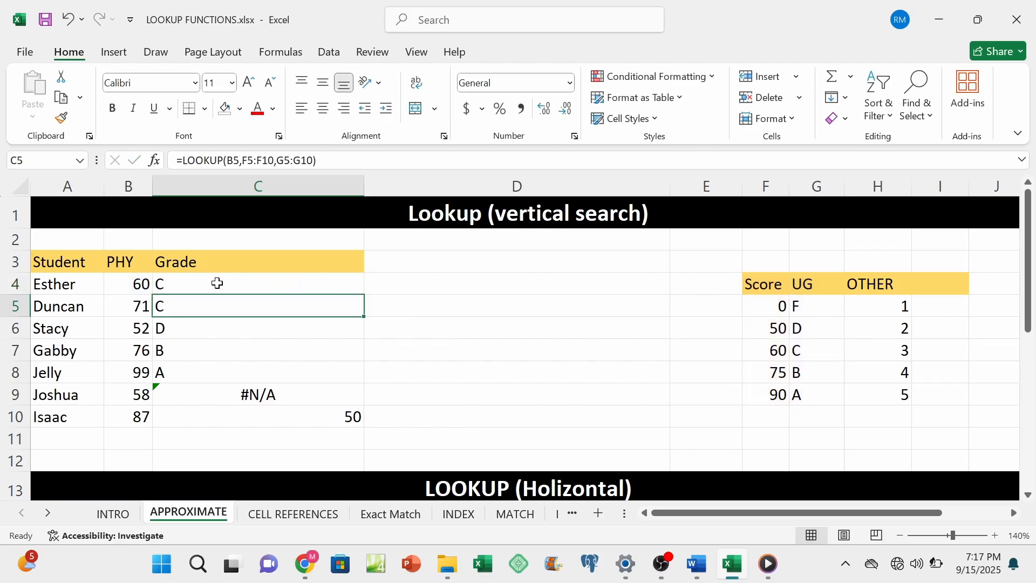
Step: Inspect the copied LOOKUP formulas in C5 and C7, comparing their lookup and result vector ranges with the score table
double_click(213, 305)
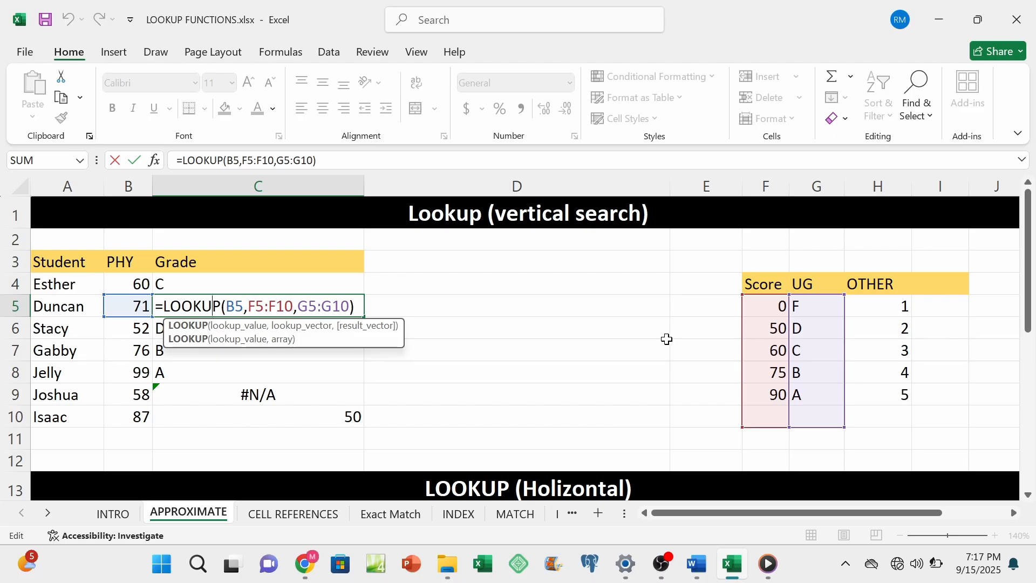
key("Return")
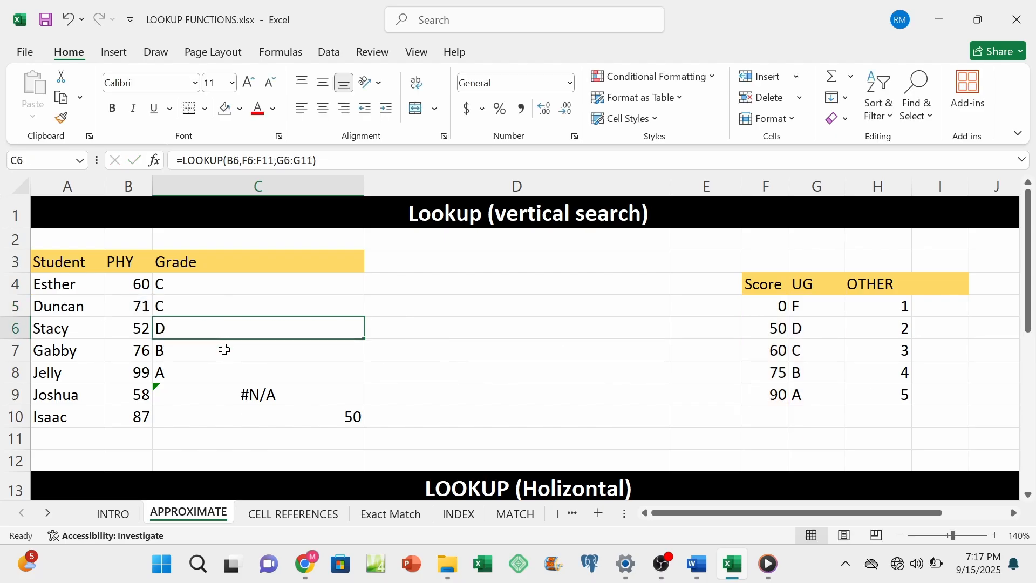
double_click(225, 350)
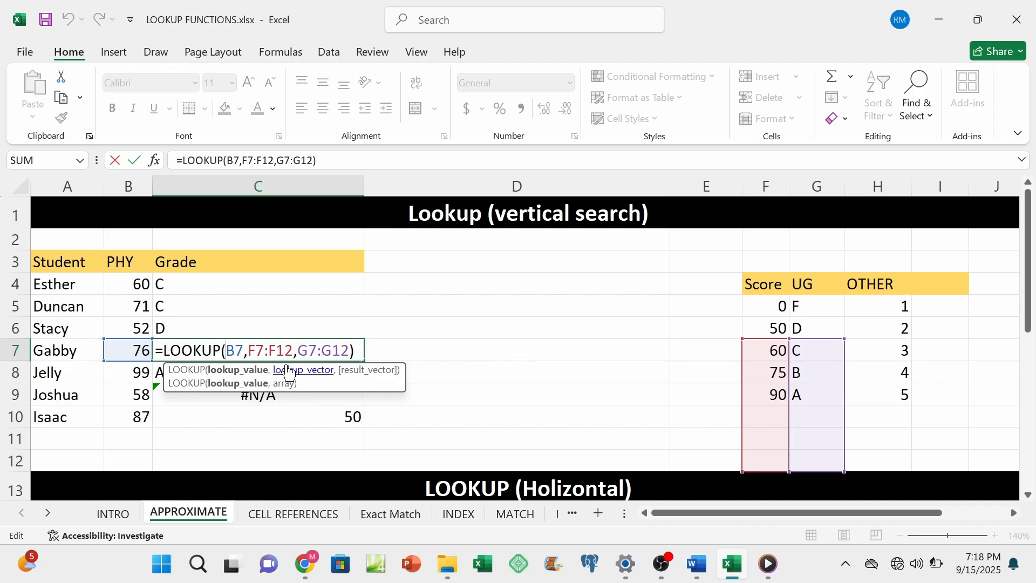
left_click_drag(293, 350, 247, 350)
left_click_drag(349, 350, 297, 350)
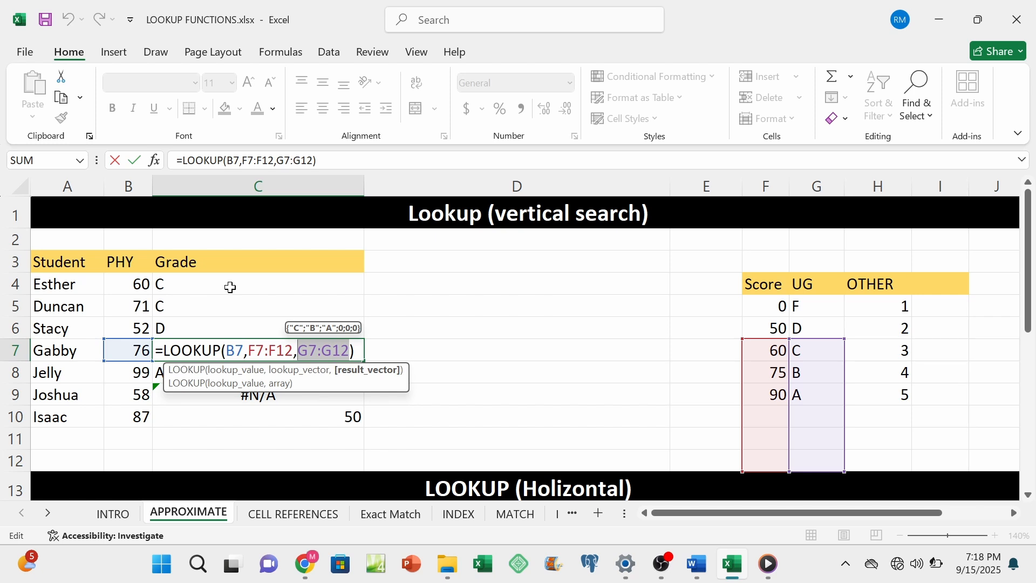
key("Return")
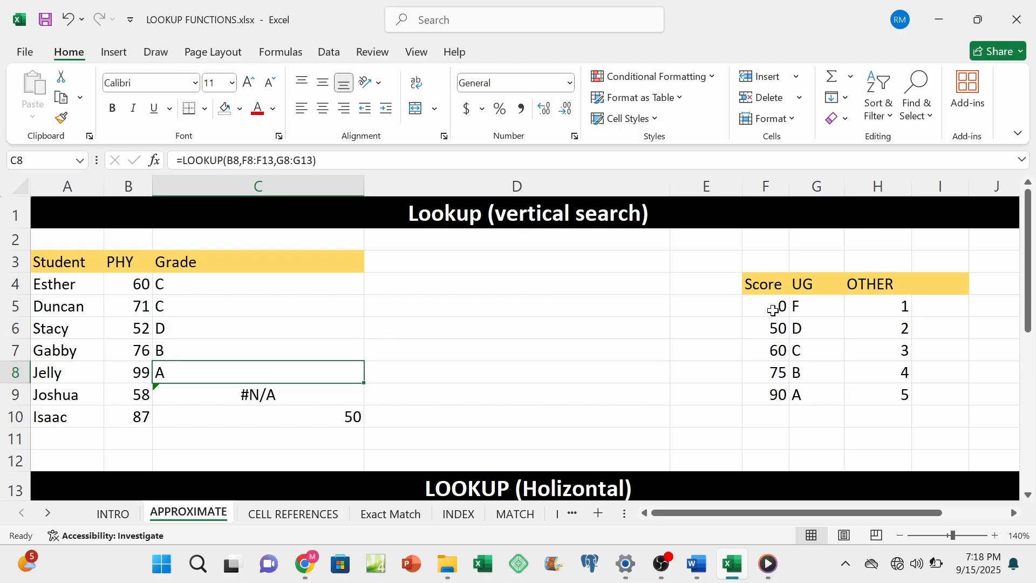
Step: On the CELL REFERENCES sheet, calculate the discount for RICE (KG) in C2 with the formula =B2*E3
left_click(300, 516)
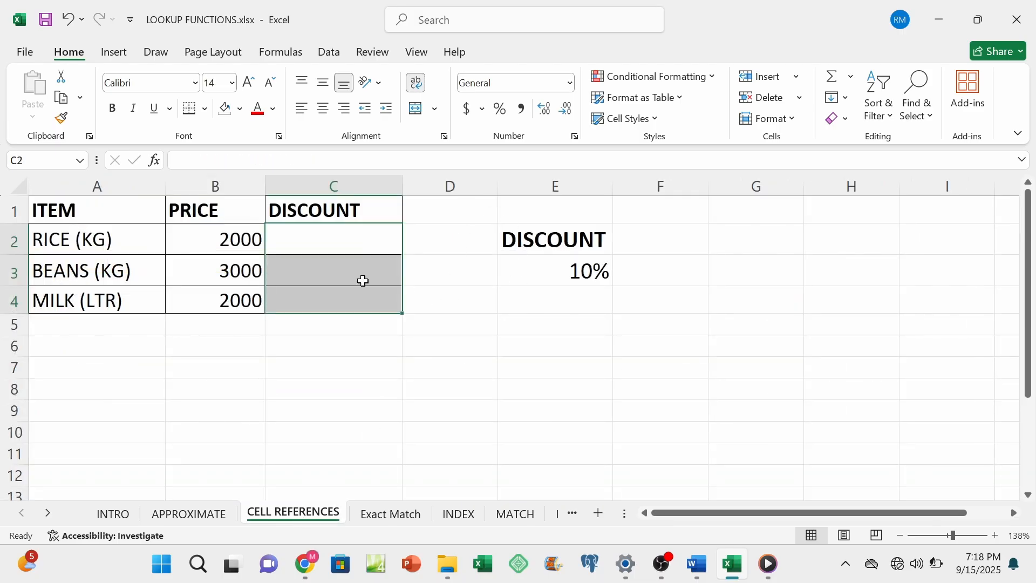
left_click(358, 240)
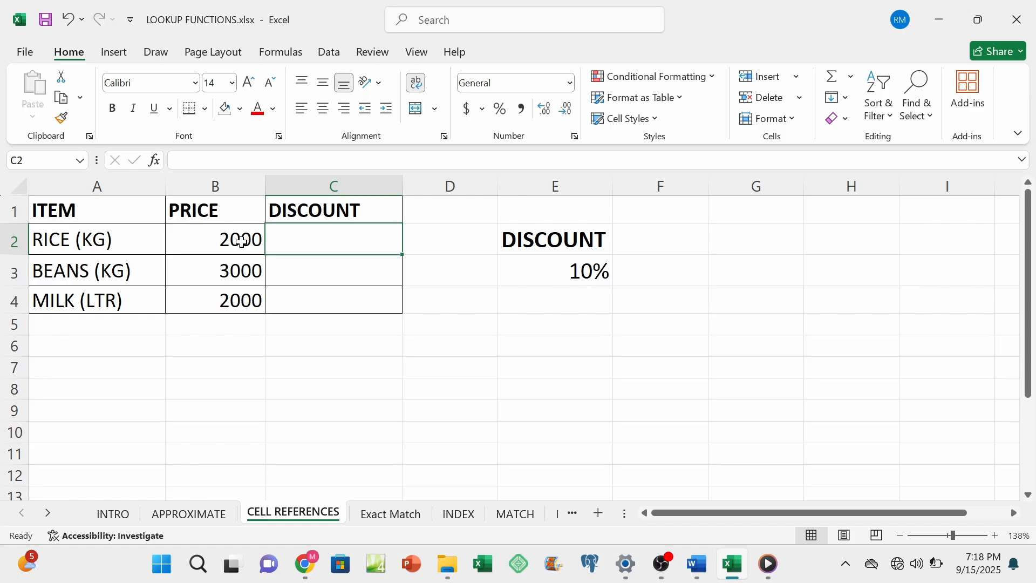
left_click(222, 303)
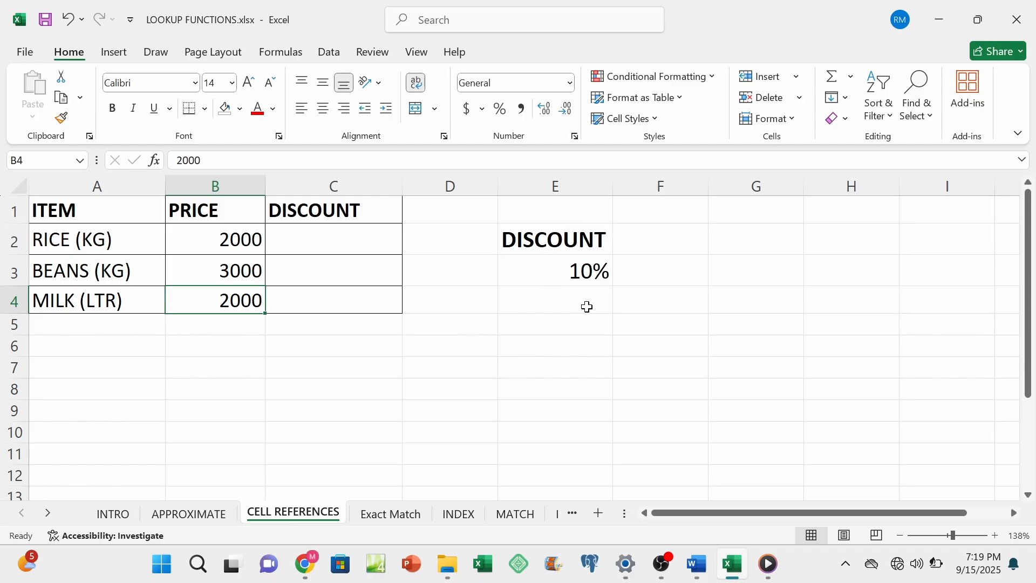
left_click(571, 270)
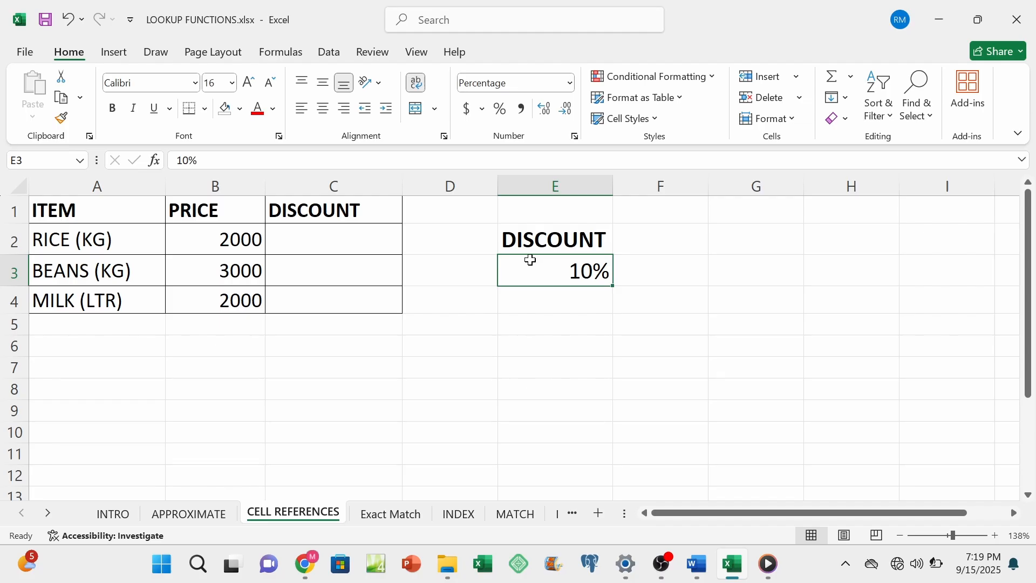
left_click(354, 244)
type("=")
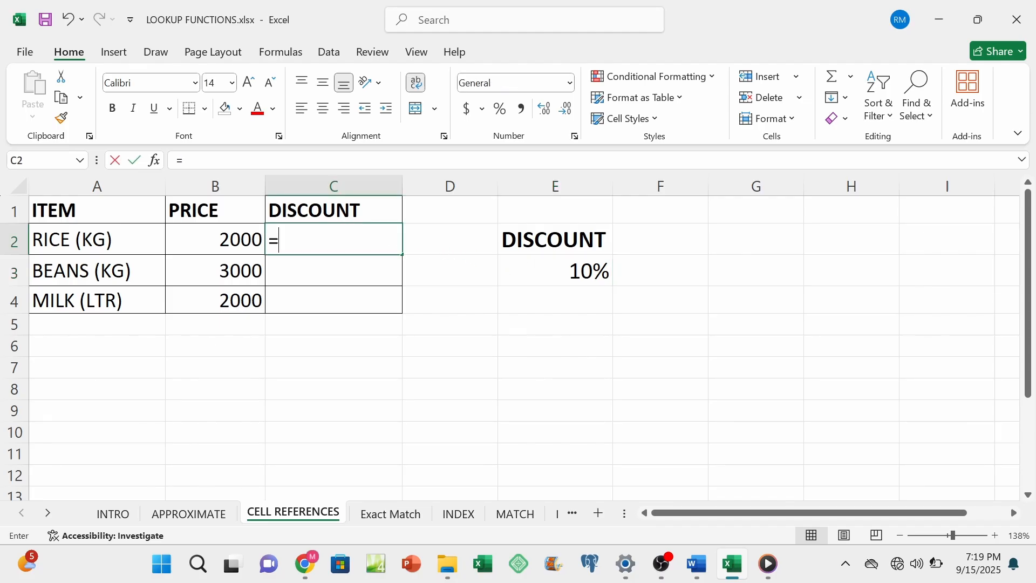
left_click(246, 240)
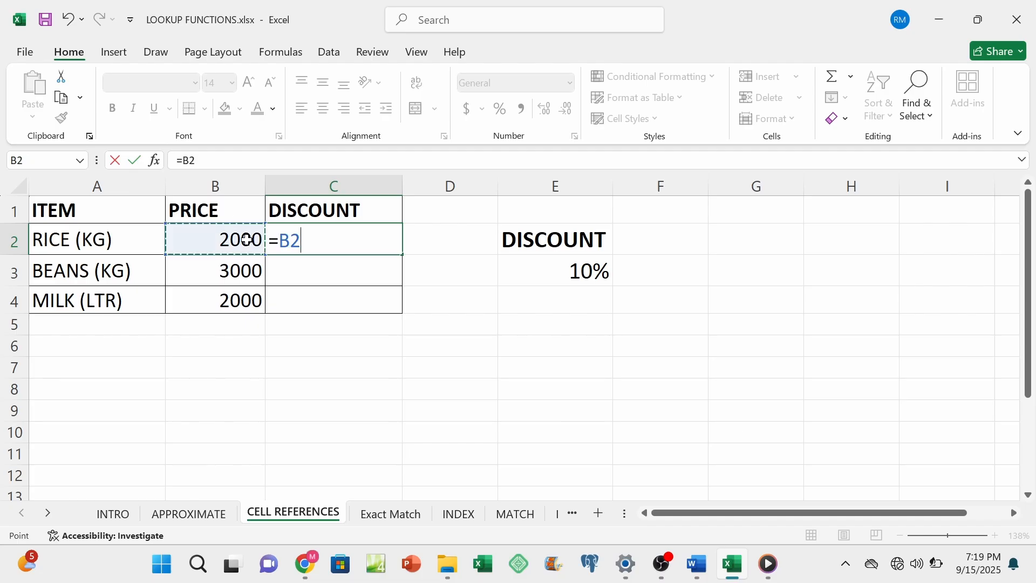
type("*")
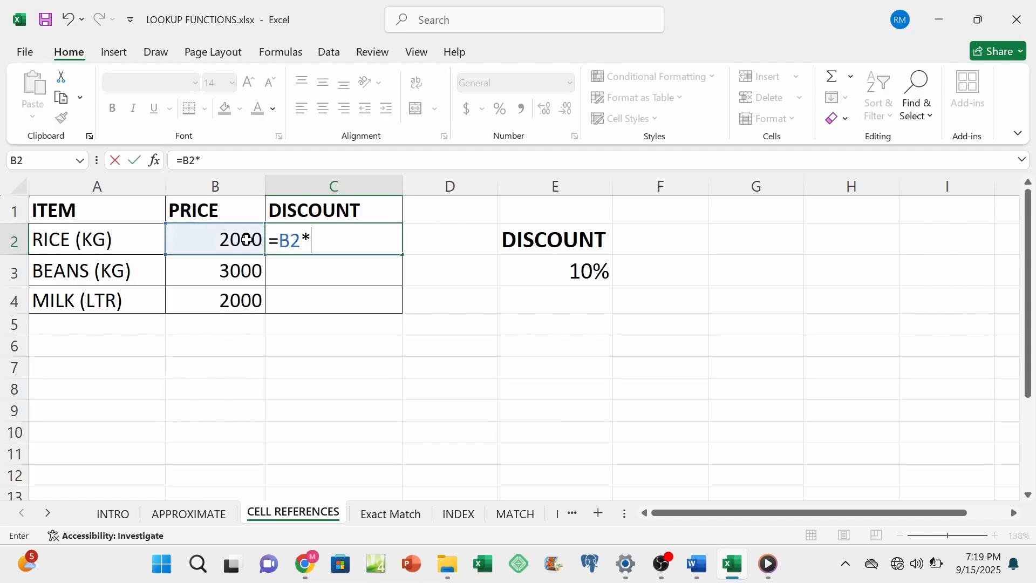
left_click(556, 275)
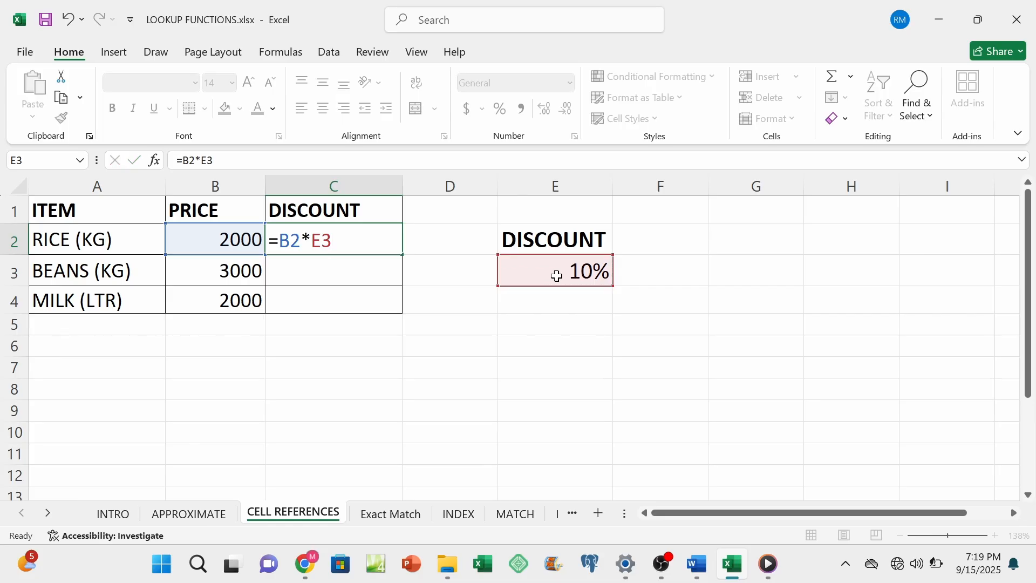
key("Return")
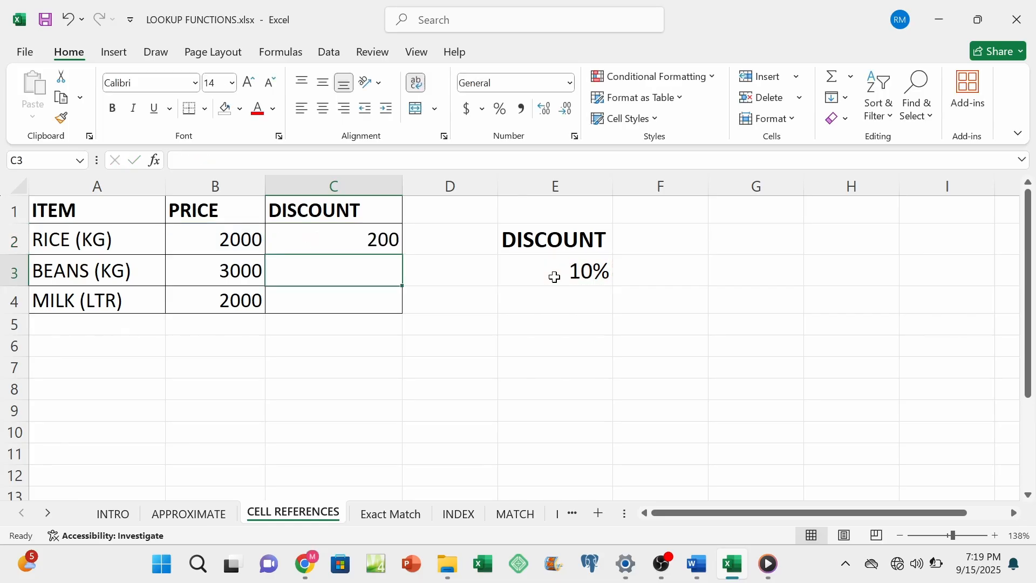
Step: Fill the relative discount formula from C2 down to C4 and inspect the references in C3 and C4
left_click(350, 239)
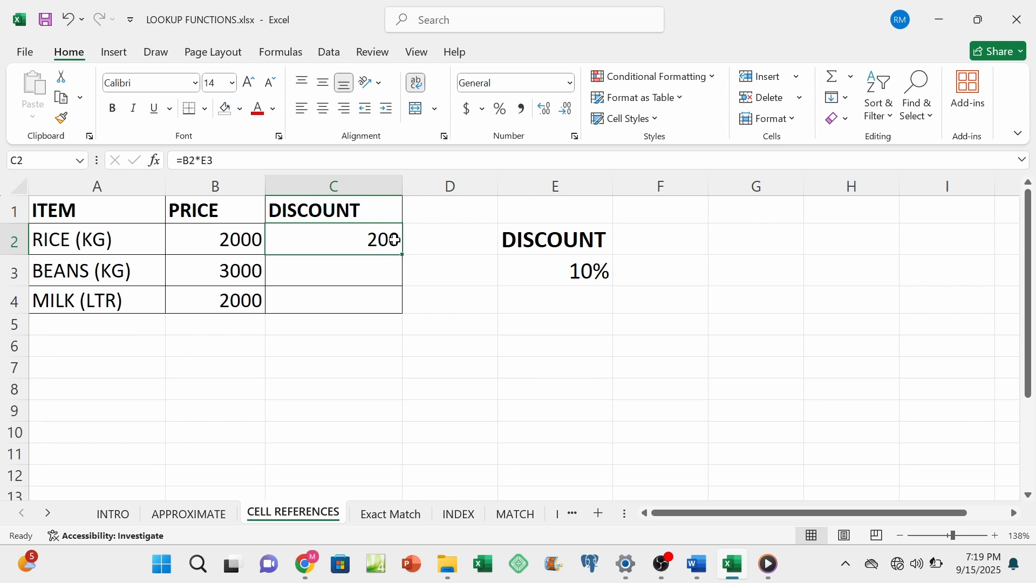
left_click_drag(405, 258, 397, 297)
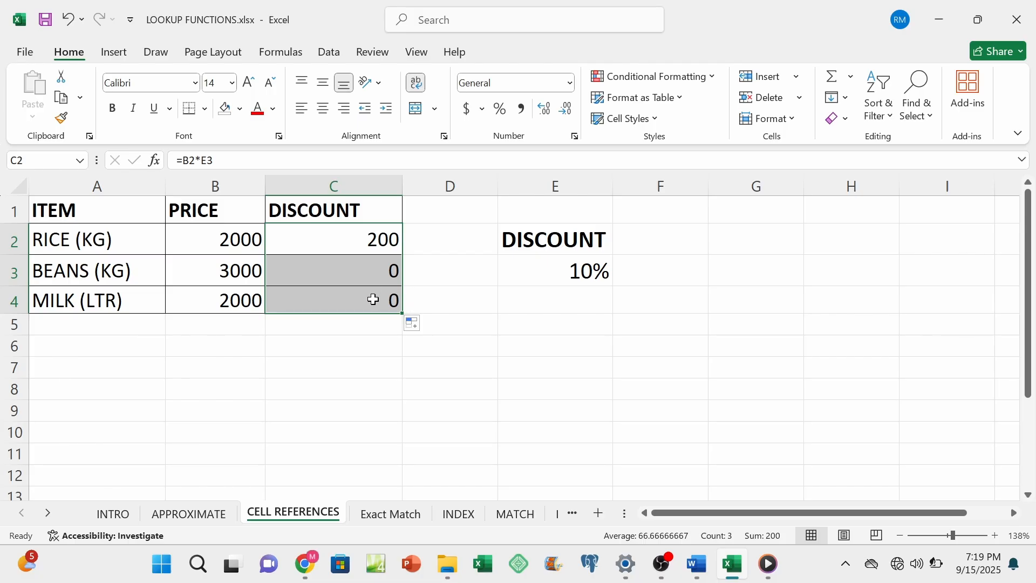
double_click(373, 268)
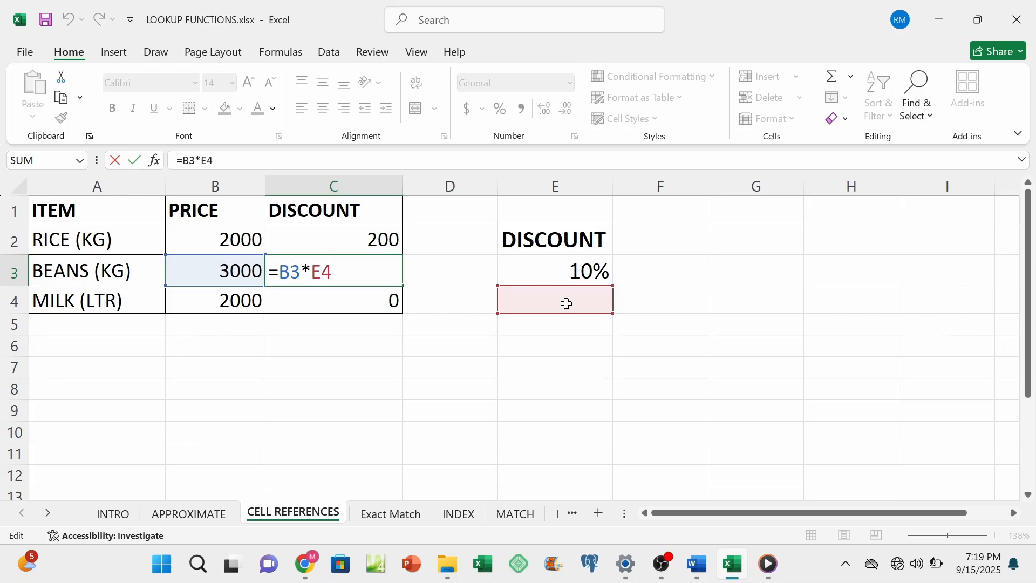
key("Return")
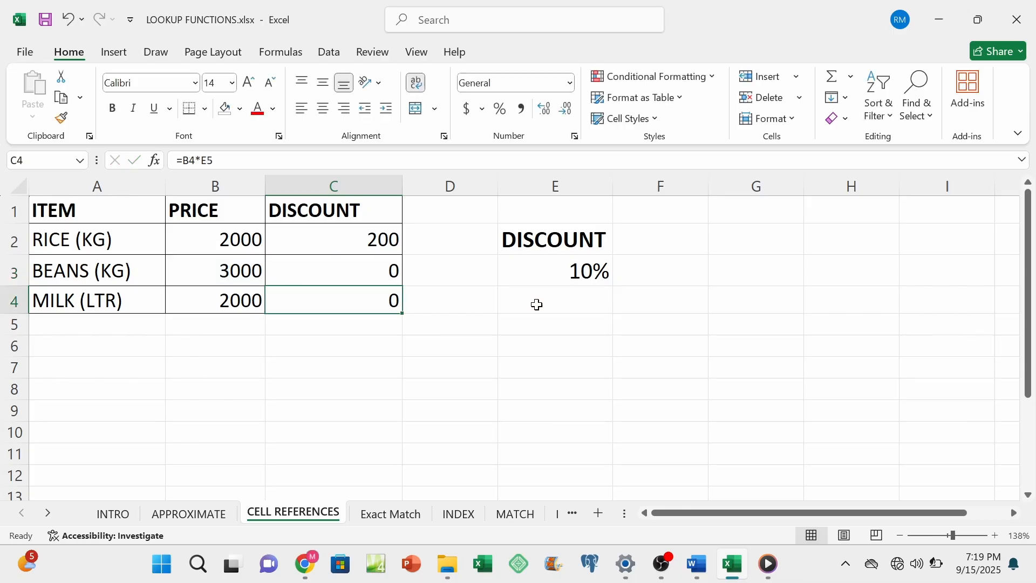
double_click(374, 295)
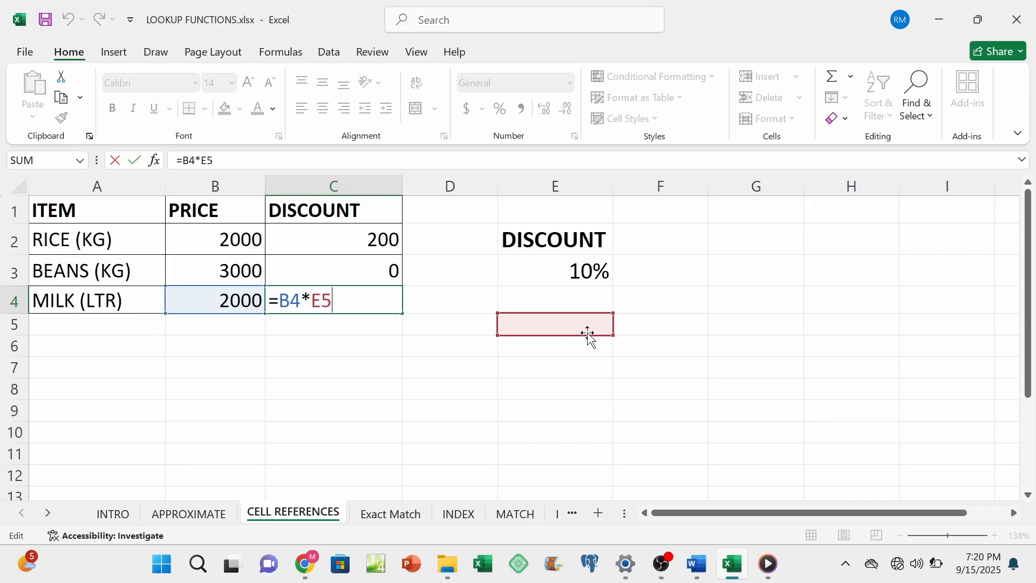
key("Return")
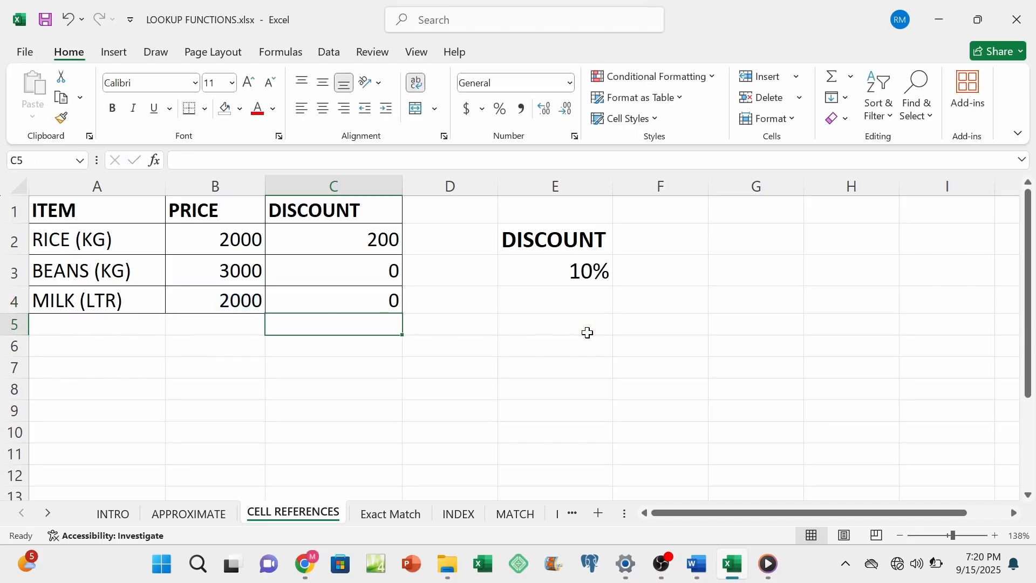
Step: Make the discount rate reference in C2 absolute, so the formula reads =B2*$E$3
double_click(341, 244)
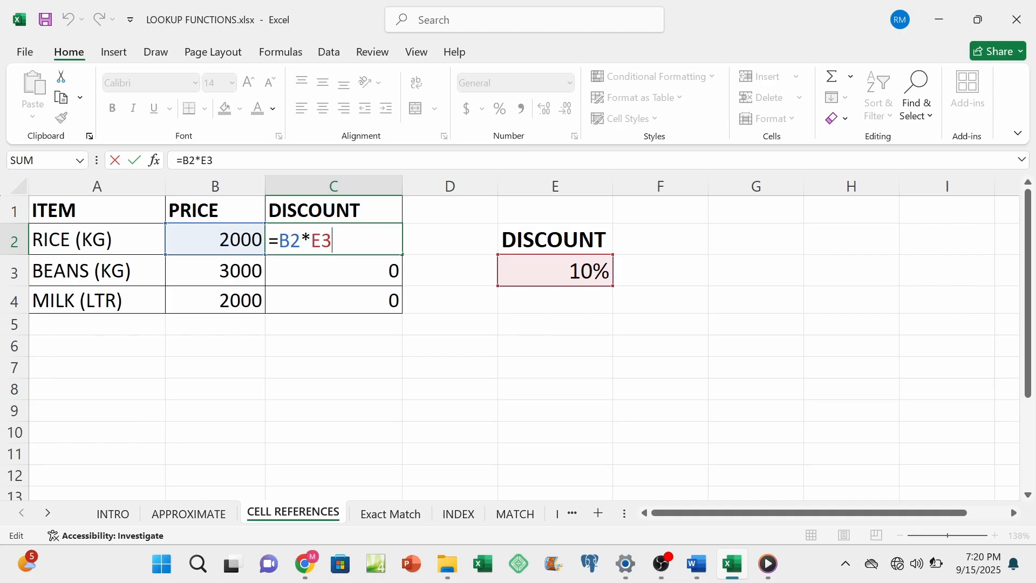
left_click(322, 240)
key("shift+Right")
key("shift+Left")
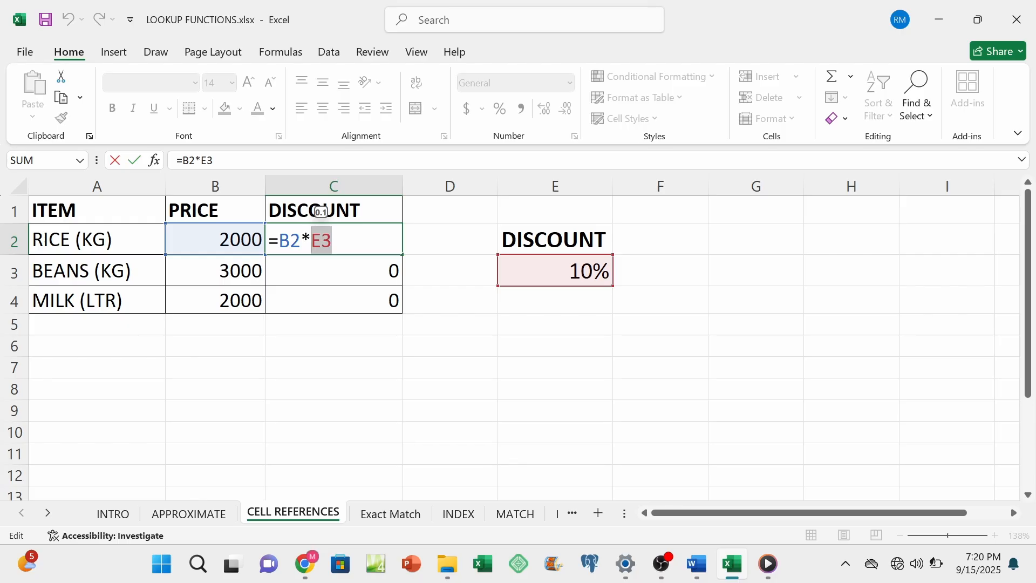
key("F4")
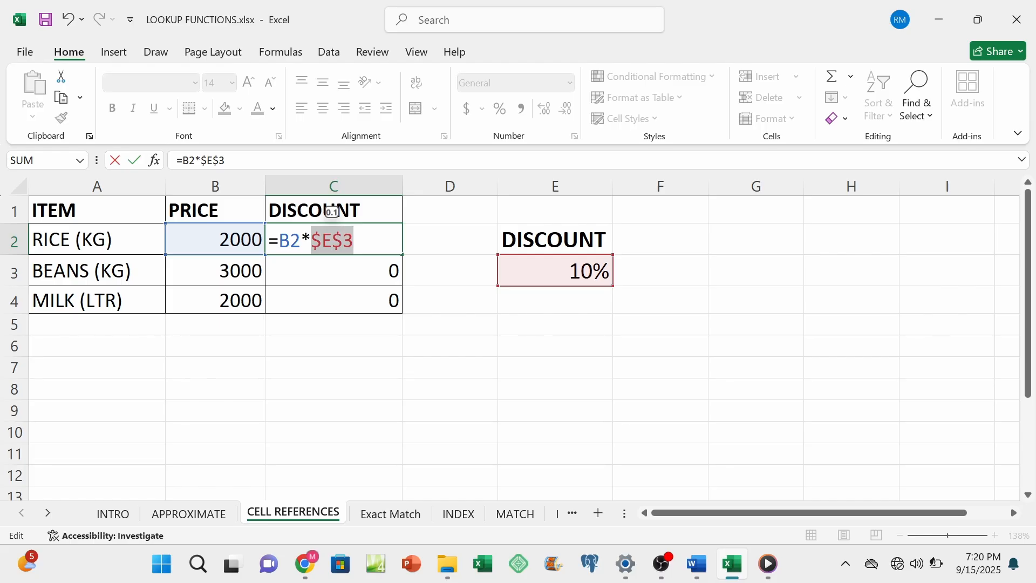
key("Return")
Step: Fill the absolute-reference formula from C2 down to C4 and check the references in C3 and C4
left_click(313, 240)
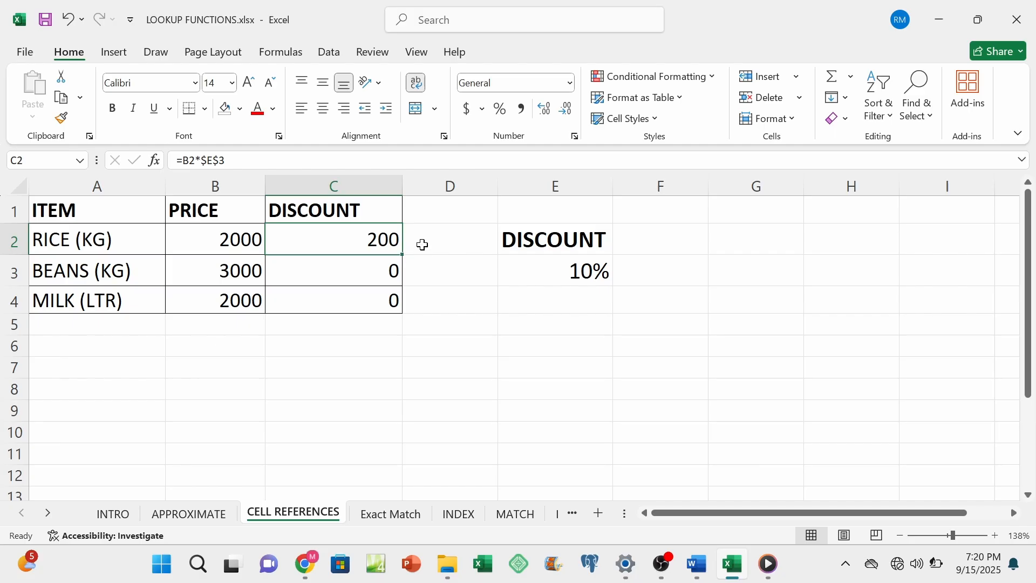
left_click_drag(403, 256, 403, 302)
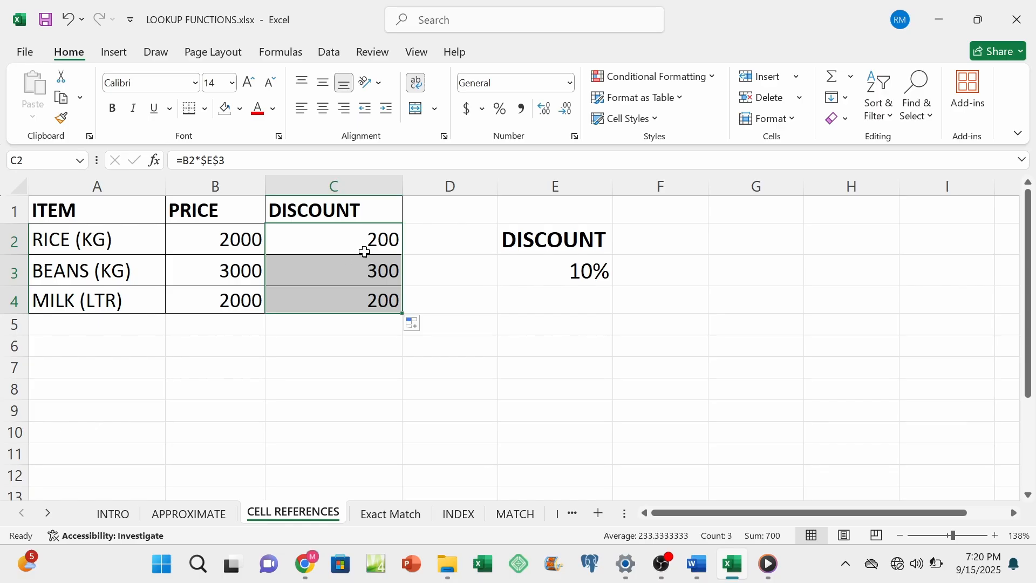
double_click(363, 269)
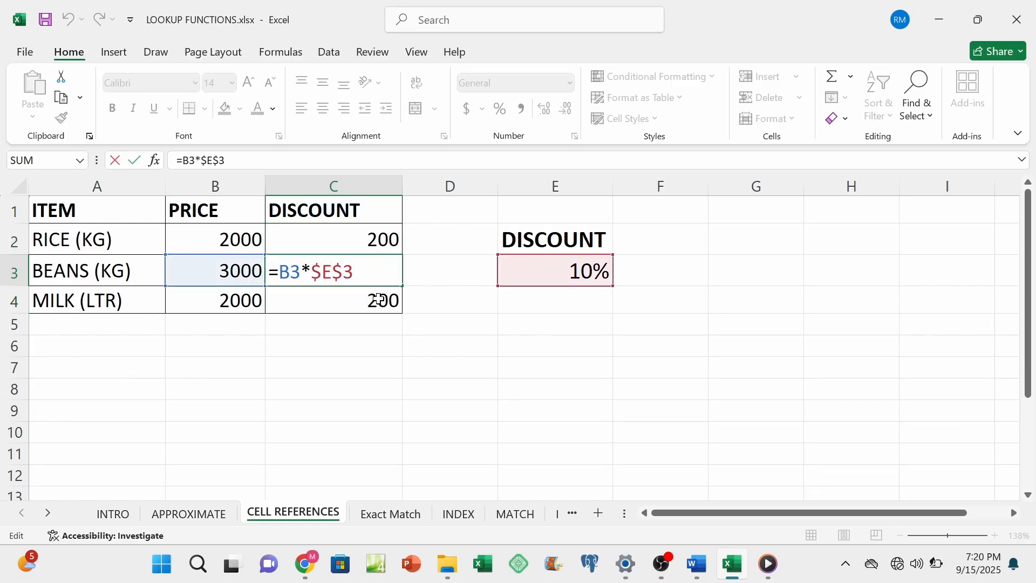
key("Return")
double_click(378, 299)
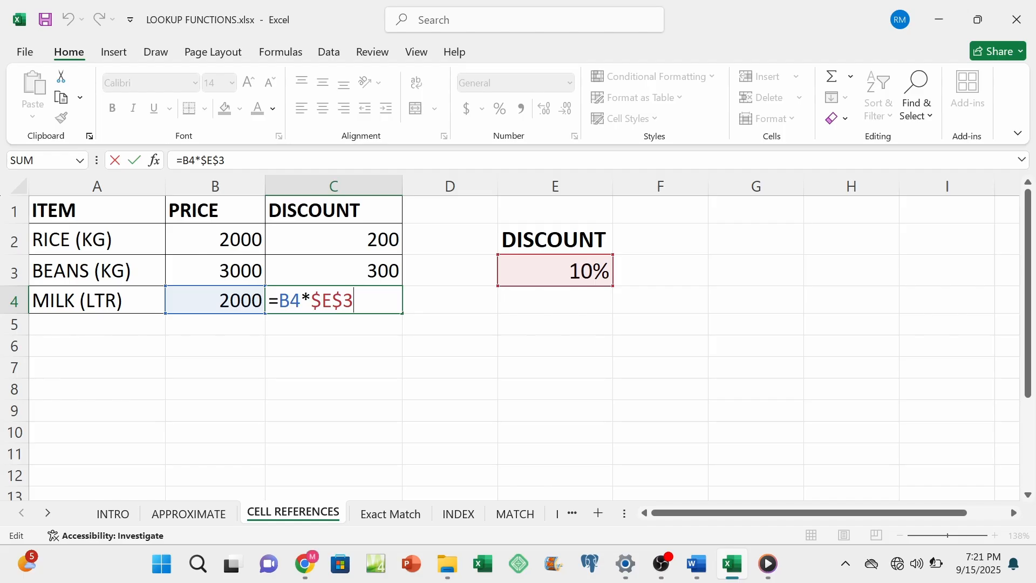
key("Return")
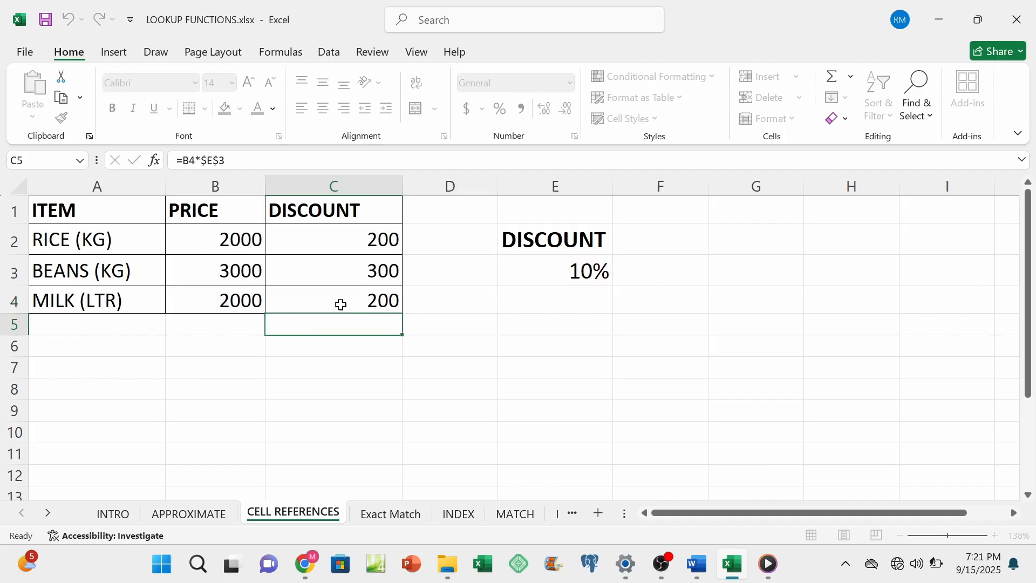
Step: On the APPROXIMATE sheet, make both ranges in C4 absolute, so the formula reads =LOOKUP(B4,$F$4:$F$9,$G$4:$G$9)
left_click(200, 519)
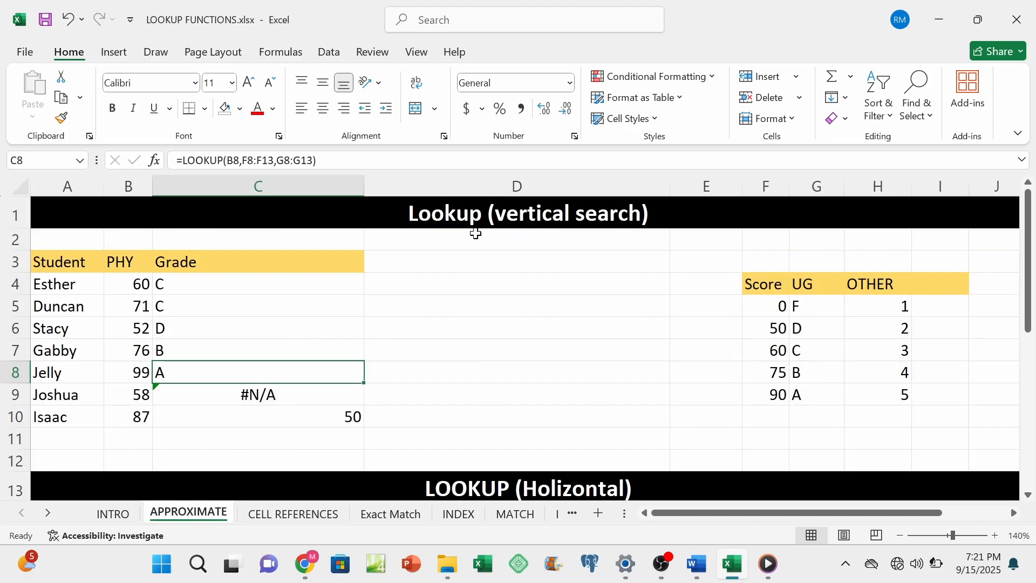
double_click(268, 287)
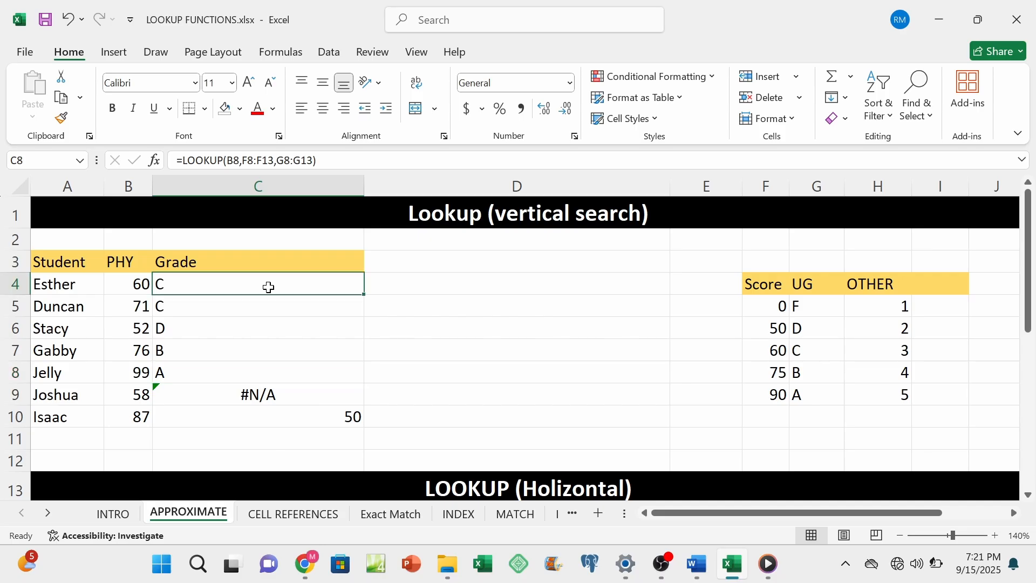
left_click_drag(285, 284, 248, 284)
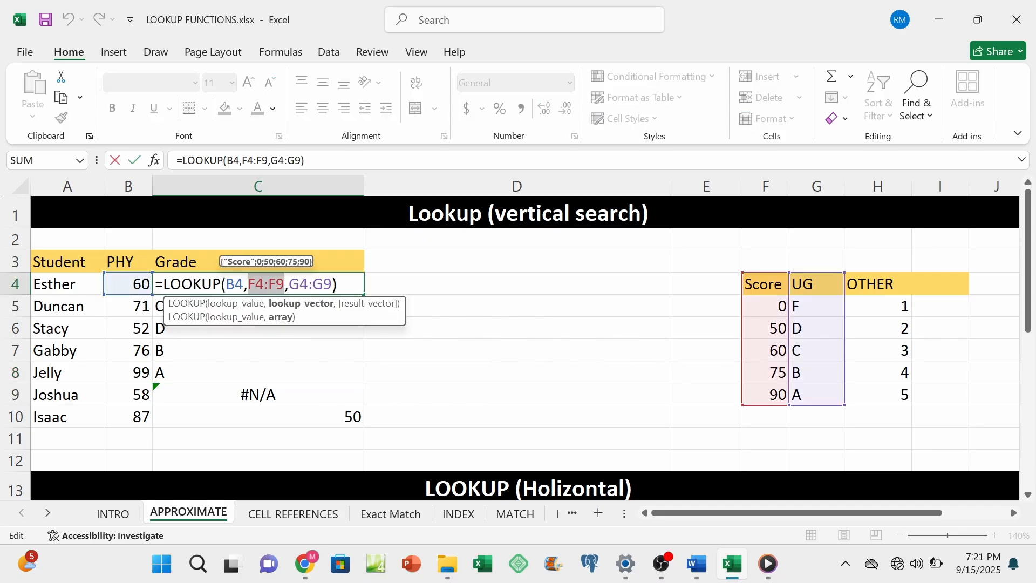
key("F4")
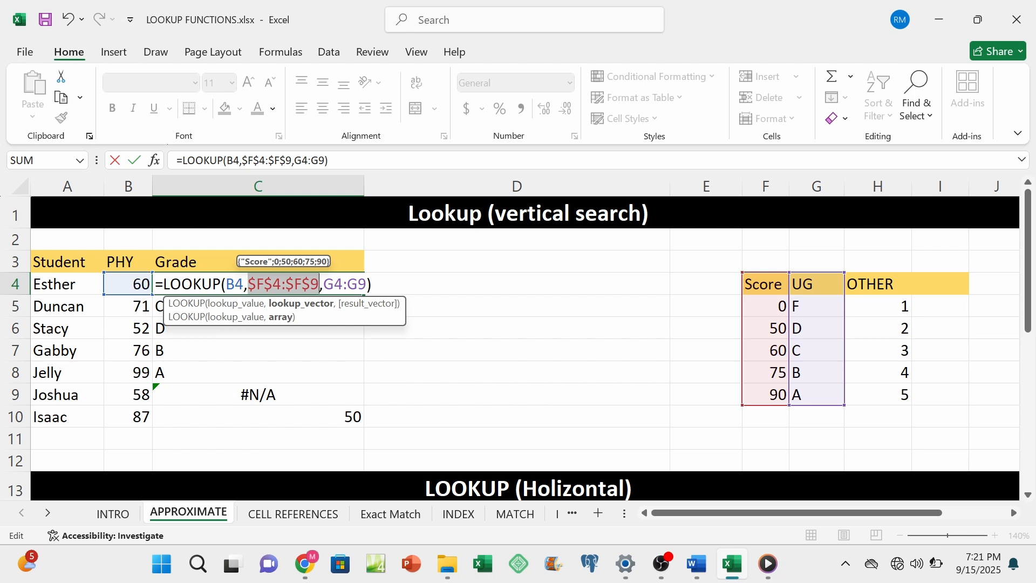
left_click_drag(367, 284, 324, 284)
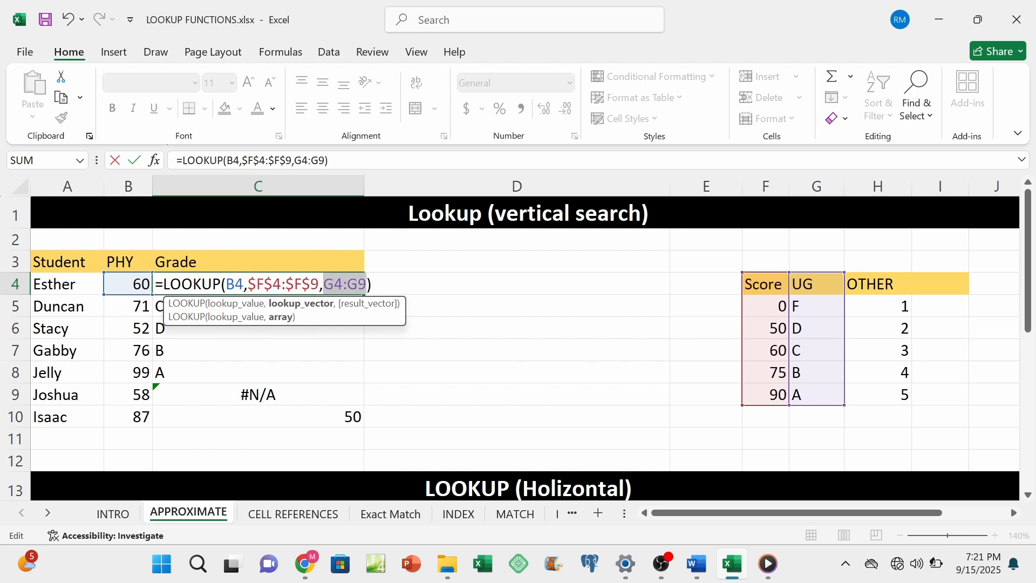
key("F4")
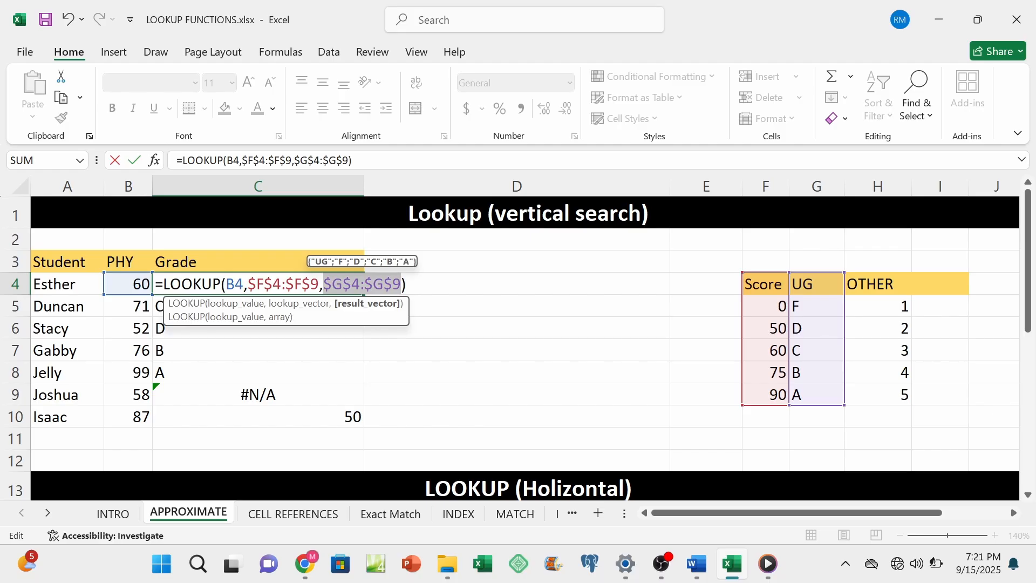
key("Return")
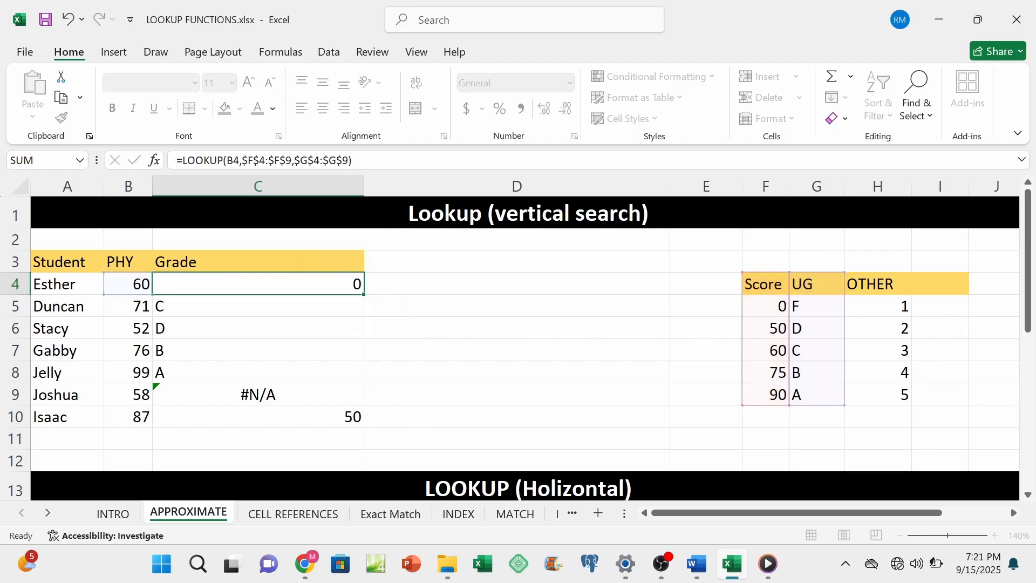
Step: Fill the absolute-reference LOOKUP formula from C4 down to C10 and review the score in B5 and the formula in C4
left_click(326, 286)
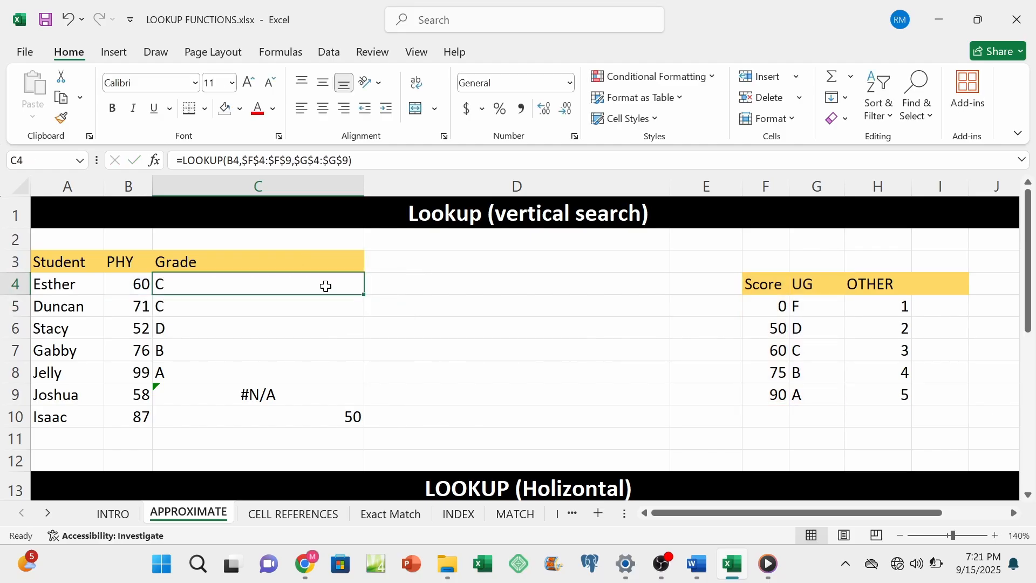
key("ctrl+d")
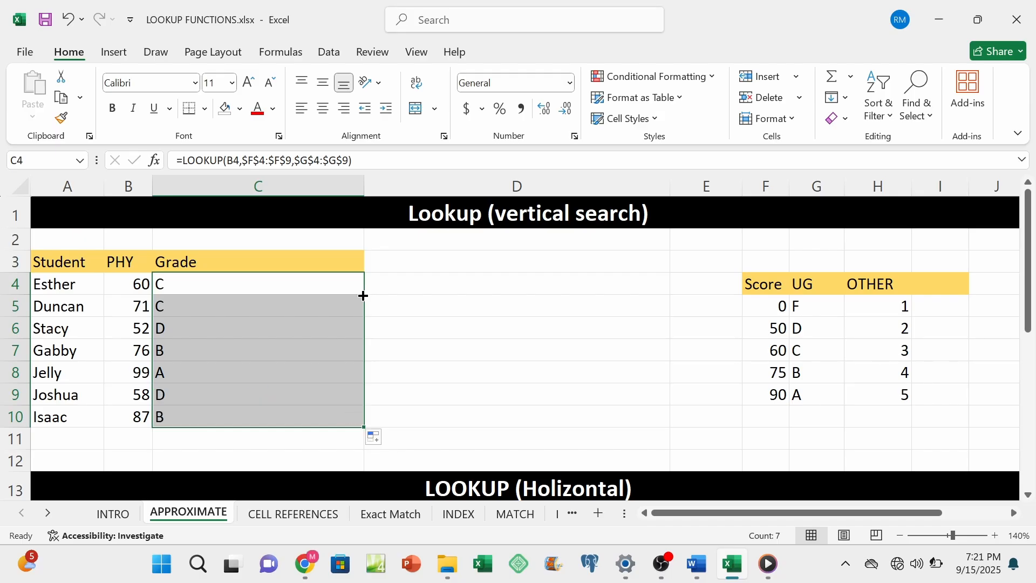
left_click(140, 306)
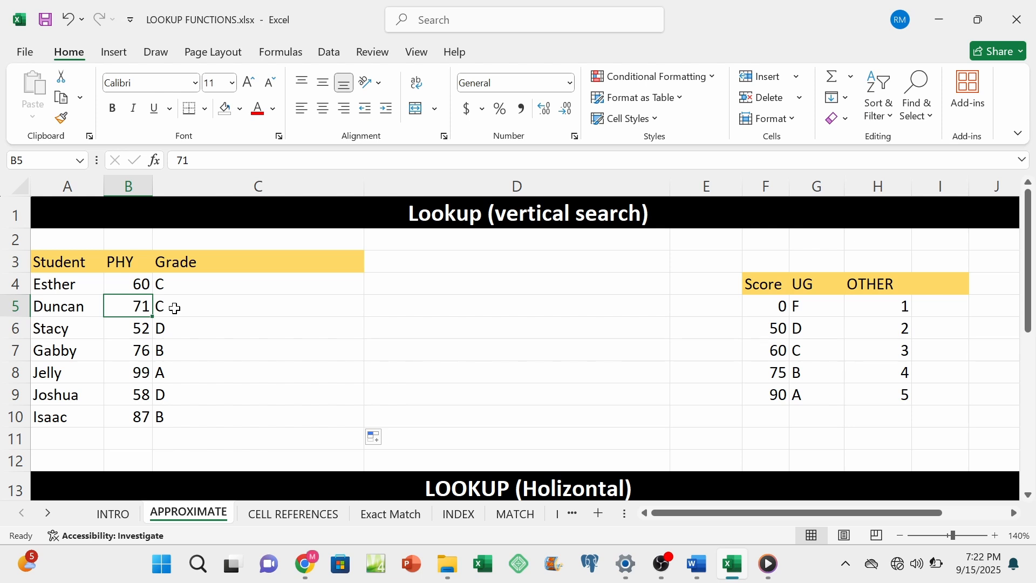
left_click(225, 293)
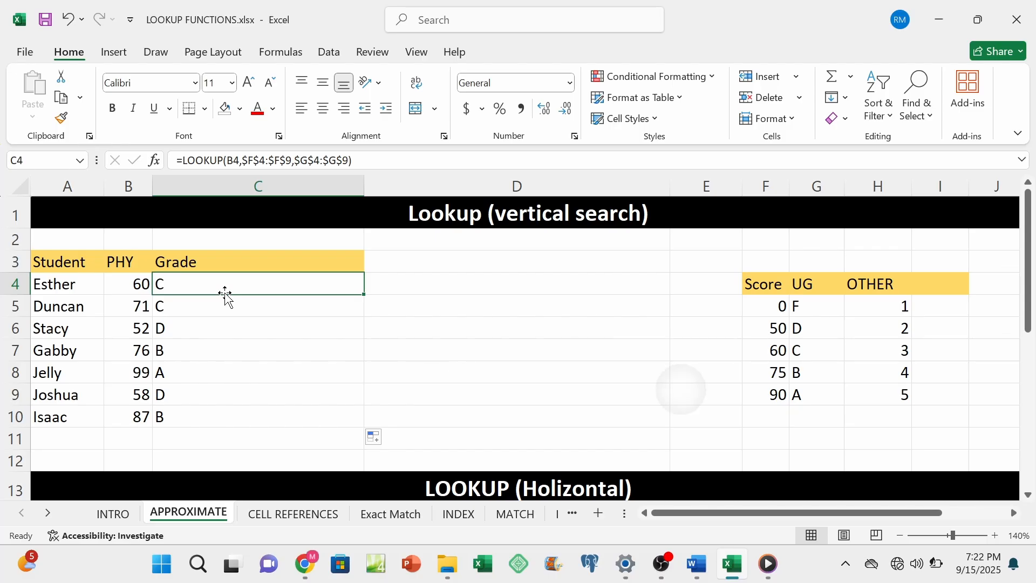
Step: Examine the LOOKUP (Horizontal) section and compare its score table in E15:J17 with the vertical score table
scroll(226, 295, "down", 3)
scroll(225, 296, "down", 2)
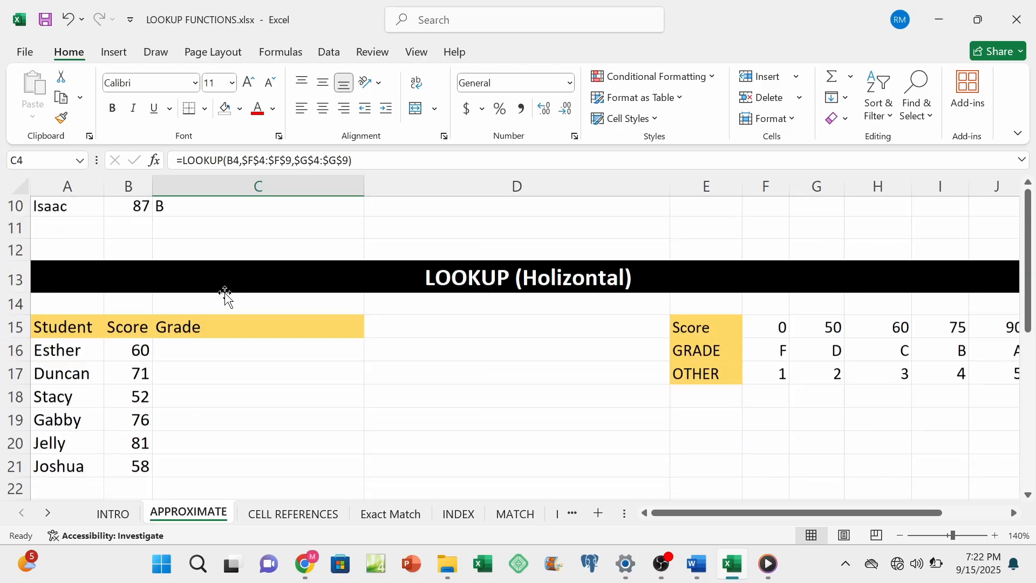
scroll(226, 296, "down", 1)
scroll(225, 296, "down", 1)
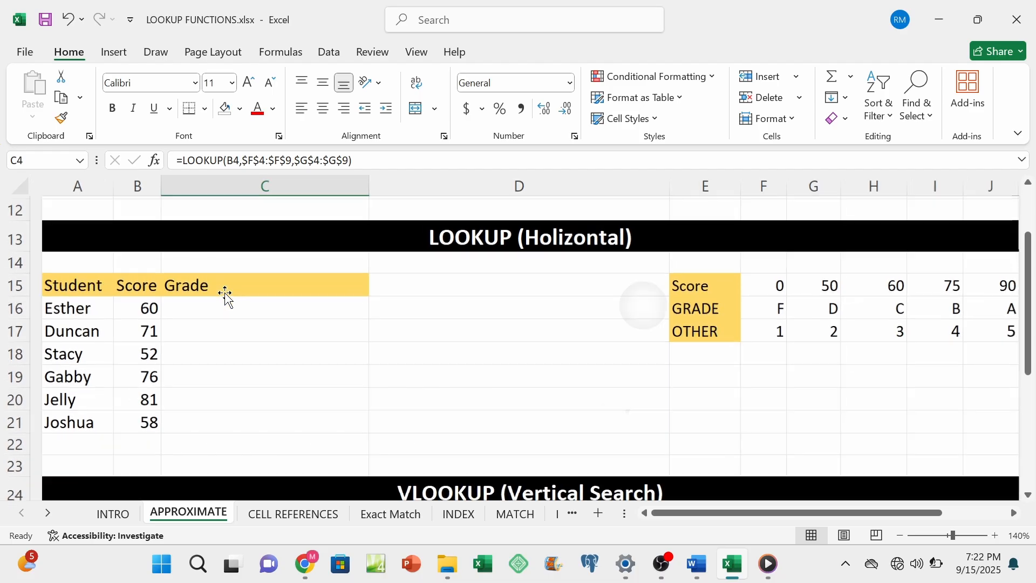
scroll(226, 296, "down", 3)
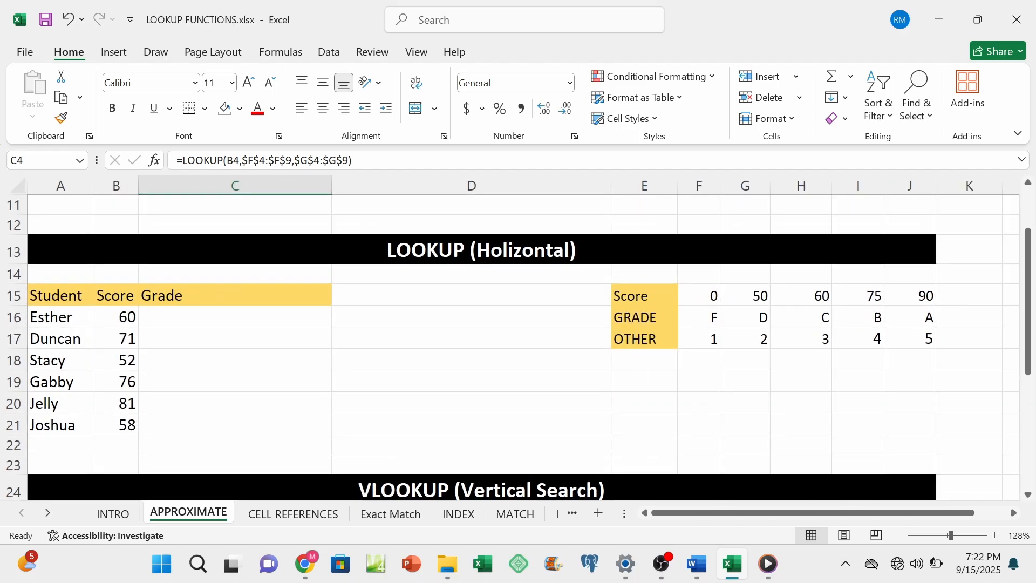
left_click(210, 318)
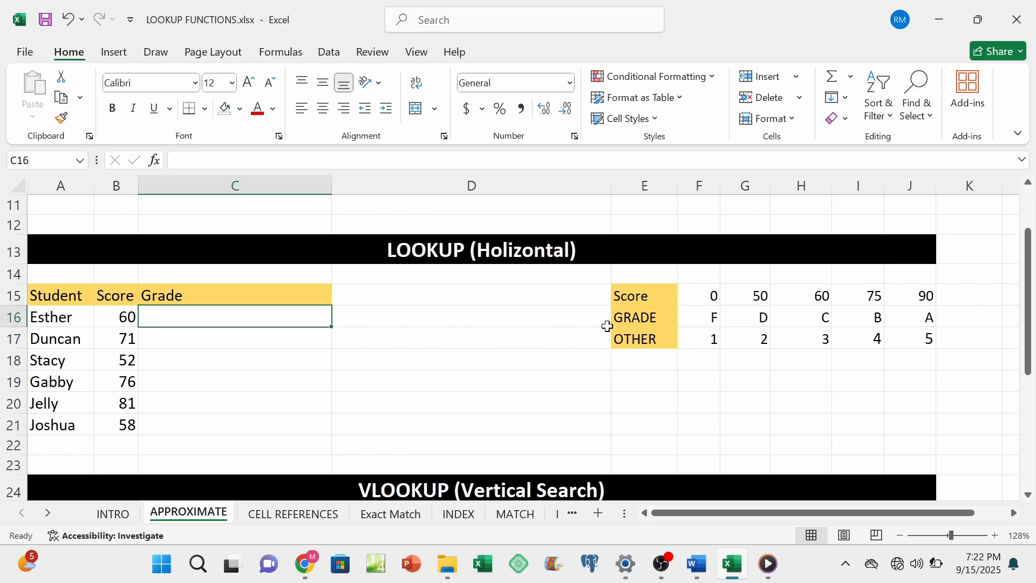
scroll(608, 329, "up", 3)
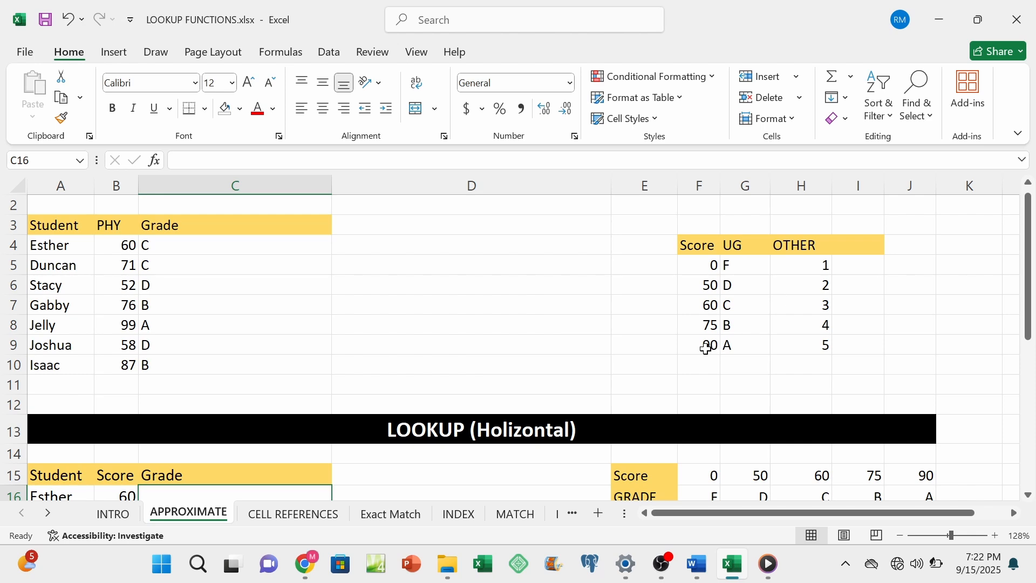
scroll(706, 349, "down", 2)
scroll(707, 350, "down", 1)
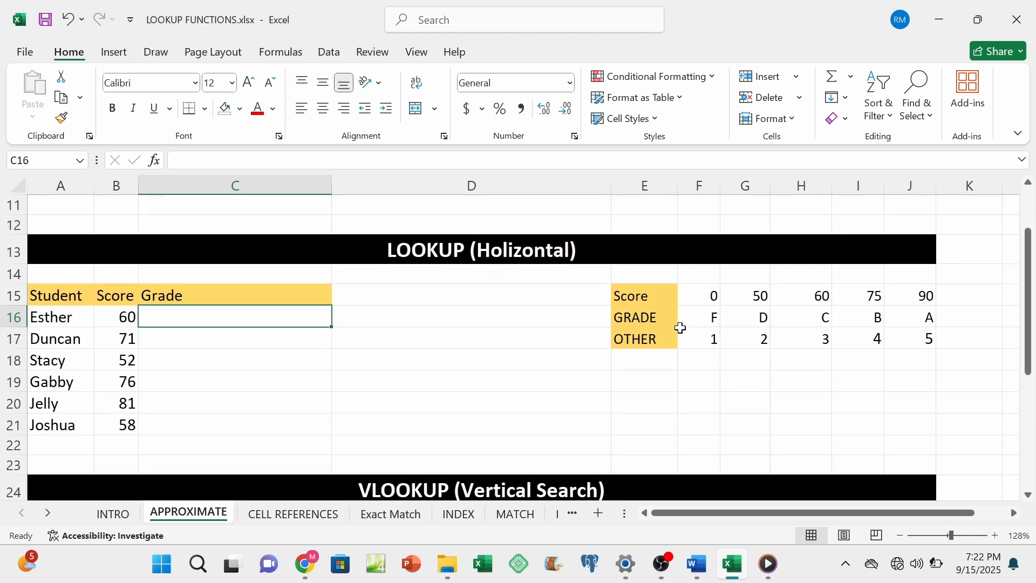
left_click_drag(637, 296, 926, 339)
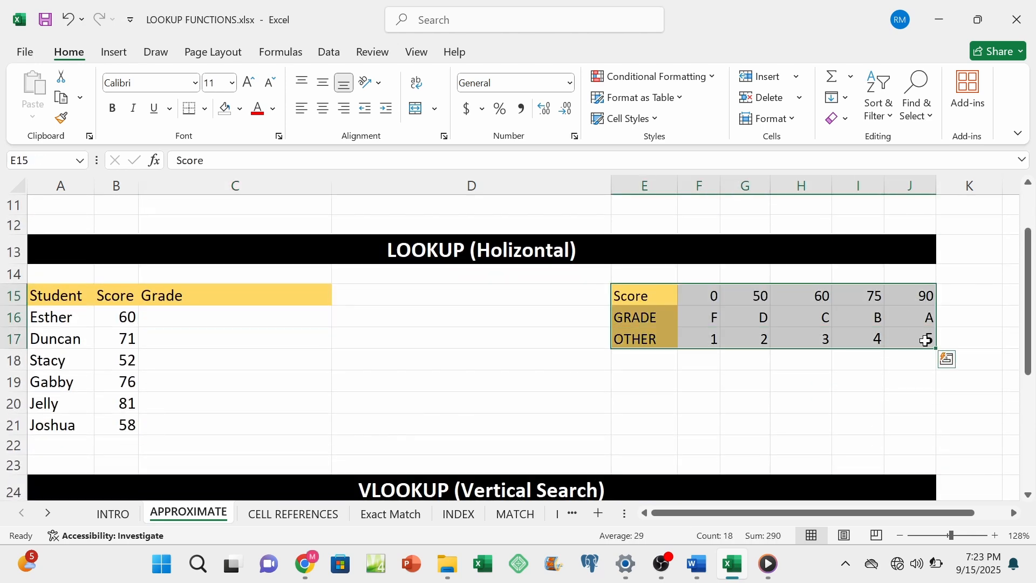
Step: Start a LOOKUP formula in C16 with B16 as the lookup value and $F$15:$J$15 as the absolute lookup vector
left_click(186, 318)
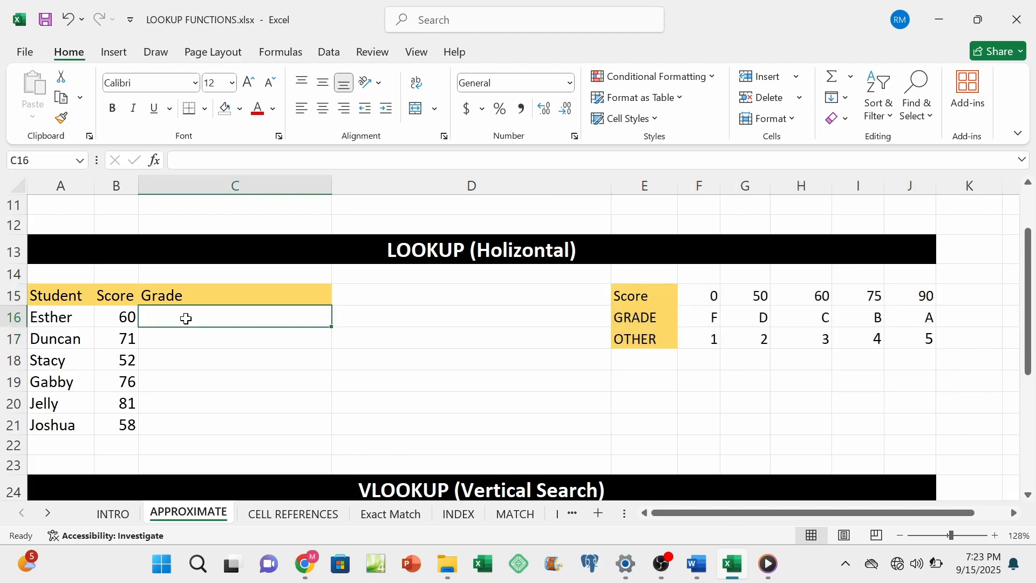
type("=LOOK")
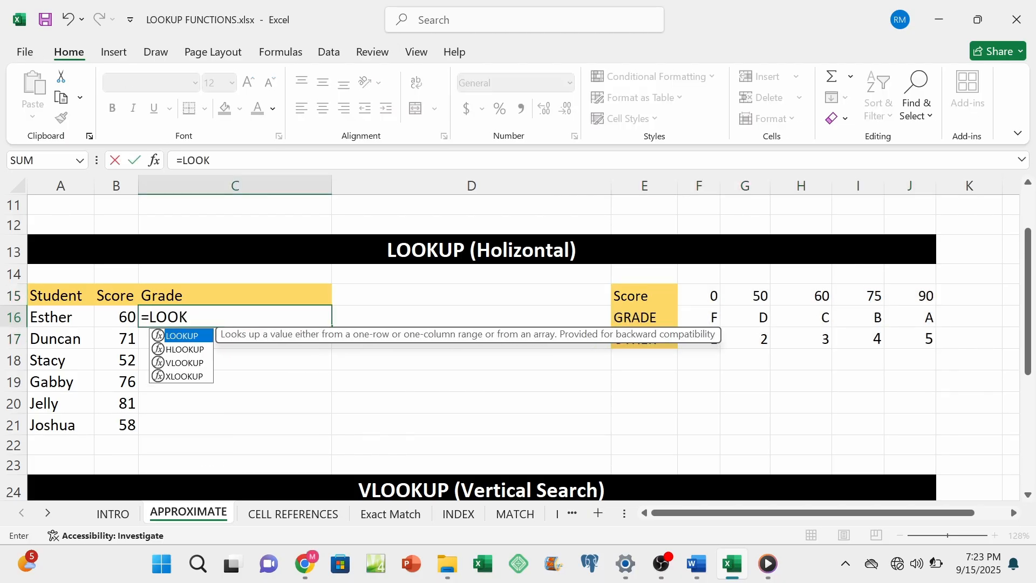
type("UP(")
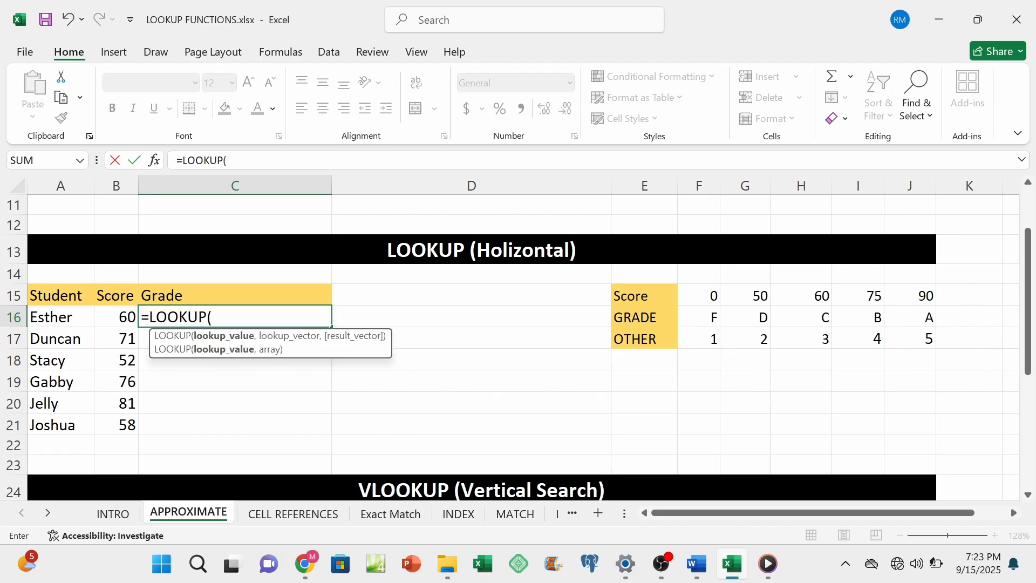
left_click(114, 319)
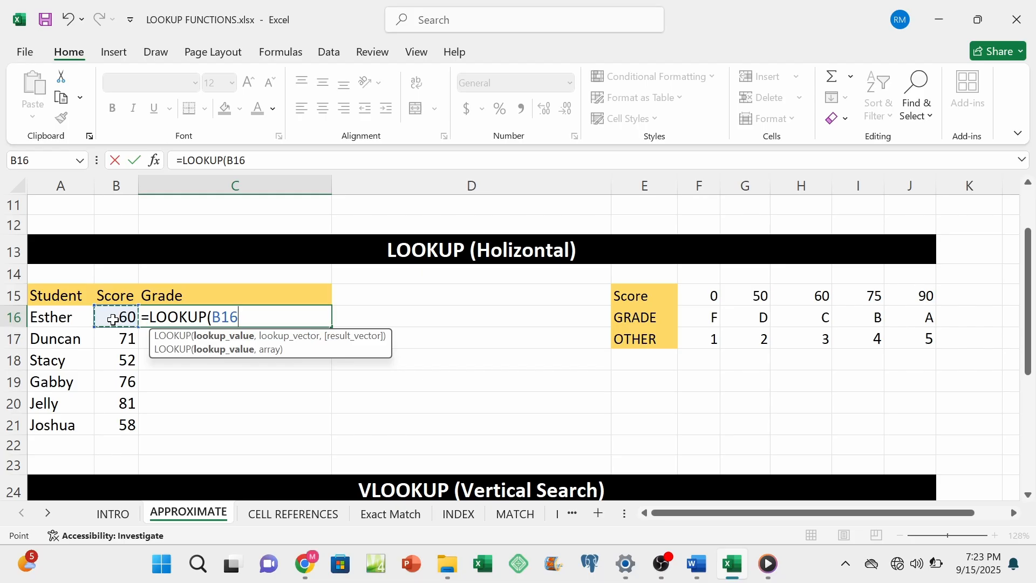
type(",")
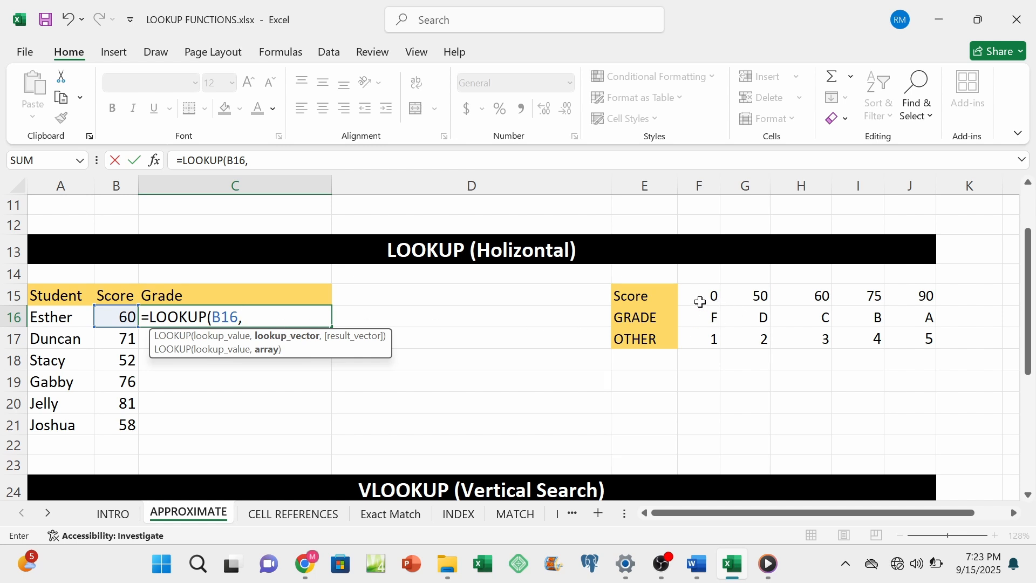
left_click_drag(701, 298, 900, 298)
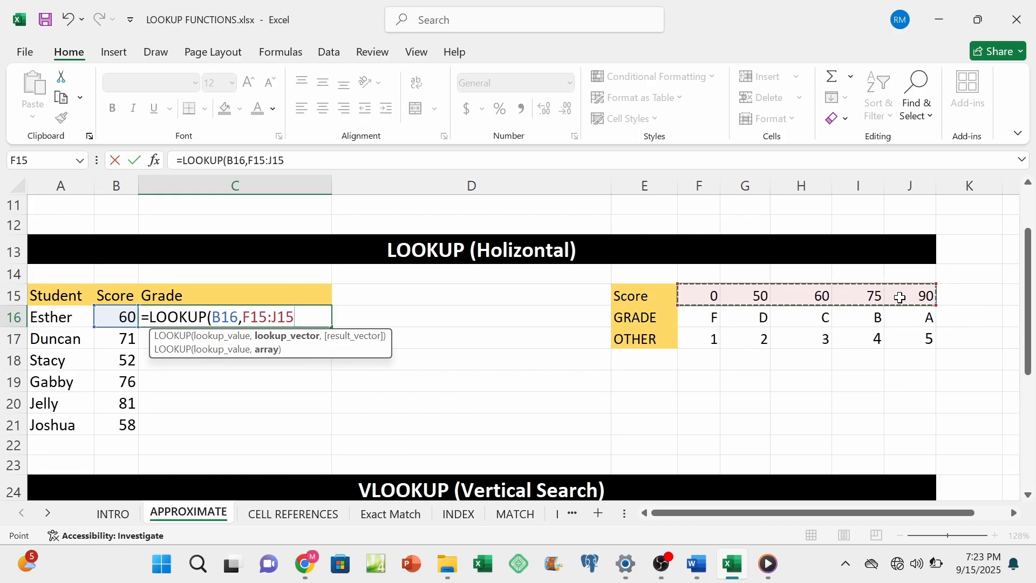
key("F4")
type(",")
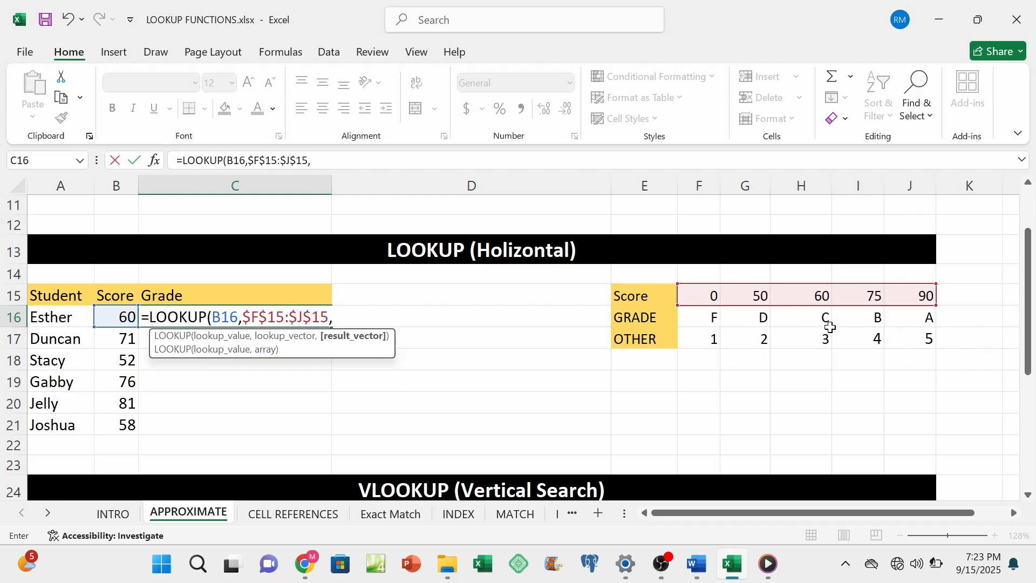
Step: Complete the C16 formula with the OTHER row $F$17:$J$17 as the result vector and fill it down to C21
left_click_drag(713, 340, 910, 342)
key("F4")
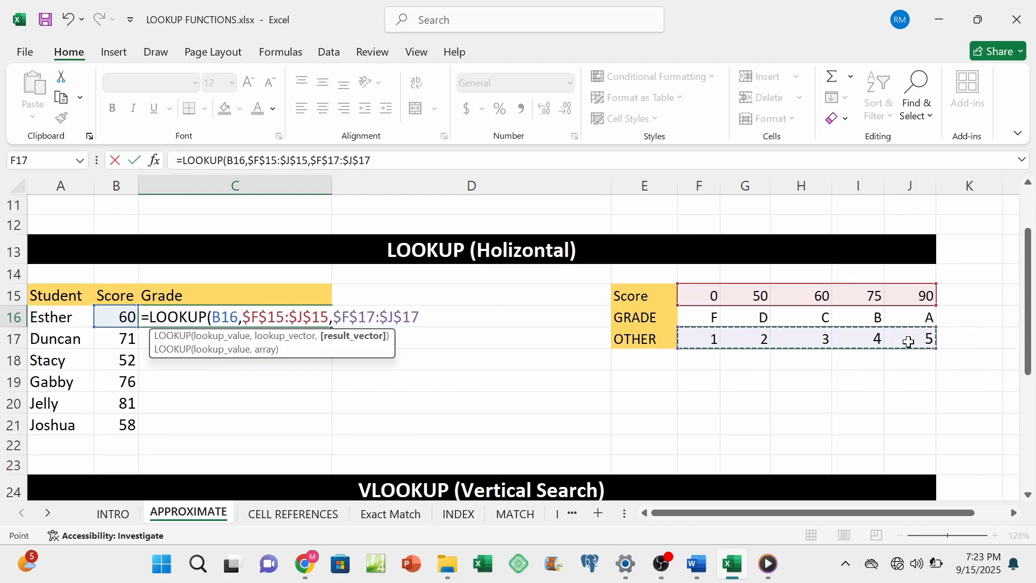
type(")")
key("Return")
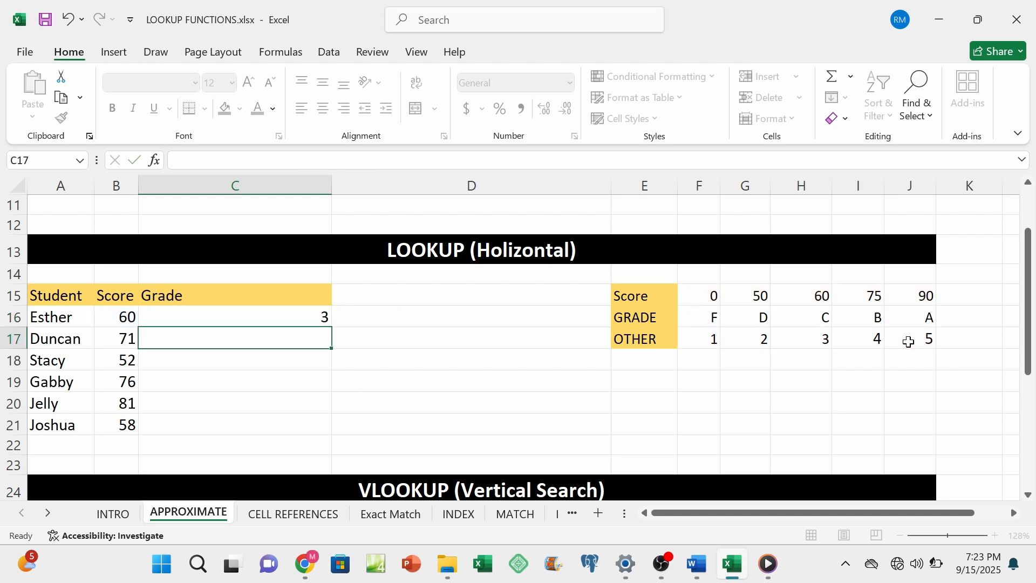
left_click(323, 318)
left_click_drag(335, 328, 320, 430)
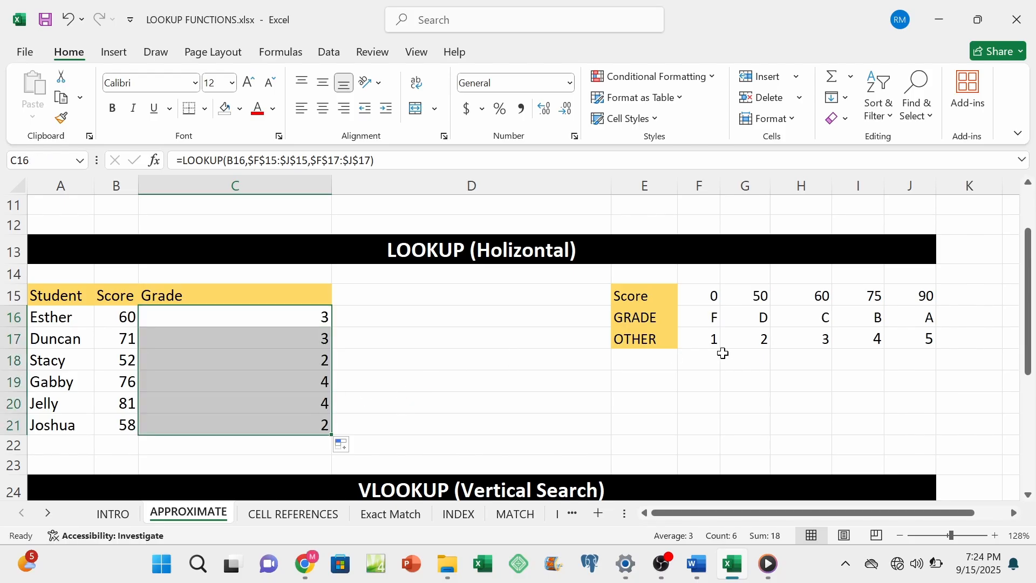
Step: Replace the result vector in C16 with the GRADE row, so the formula reads =LOOKUP(B16,$F$15:$J$15,$F$16:$J$16)
left_click(304, 318)
key("F2")
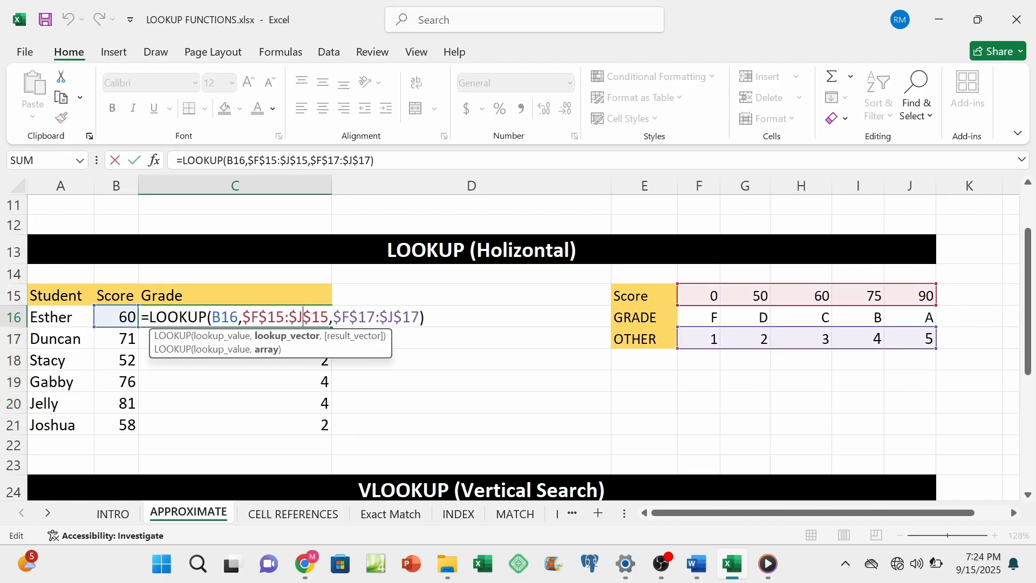
left_click_drag(419, 317, 333, 317)
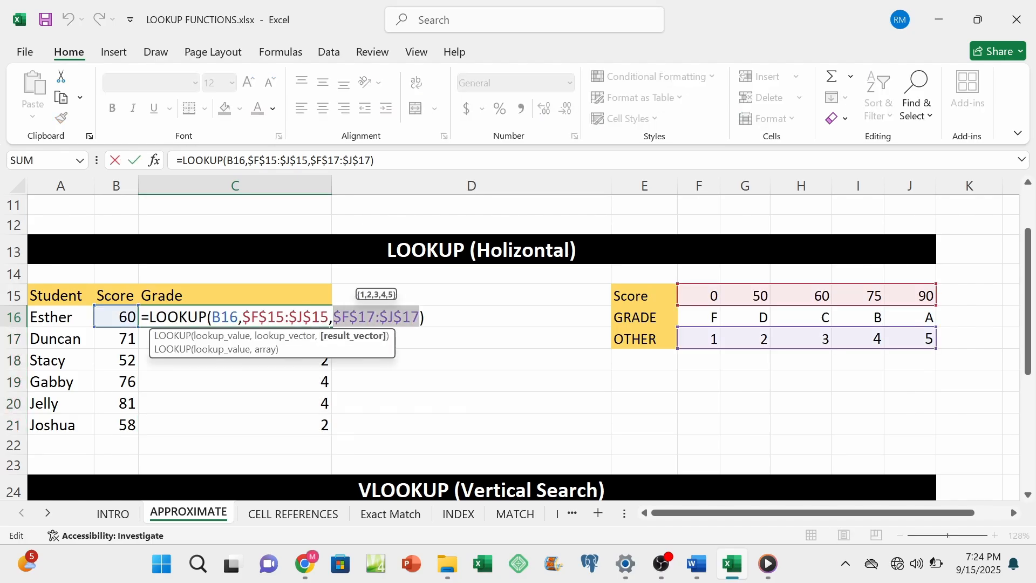
key("BackSpace")
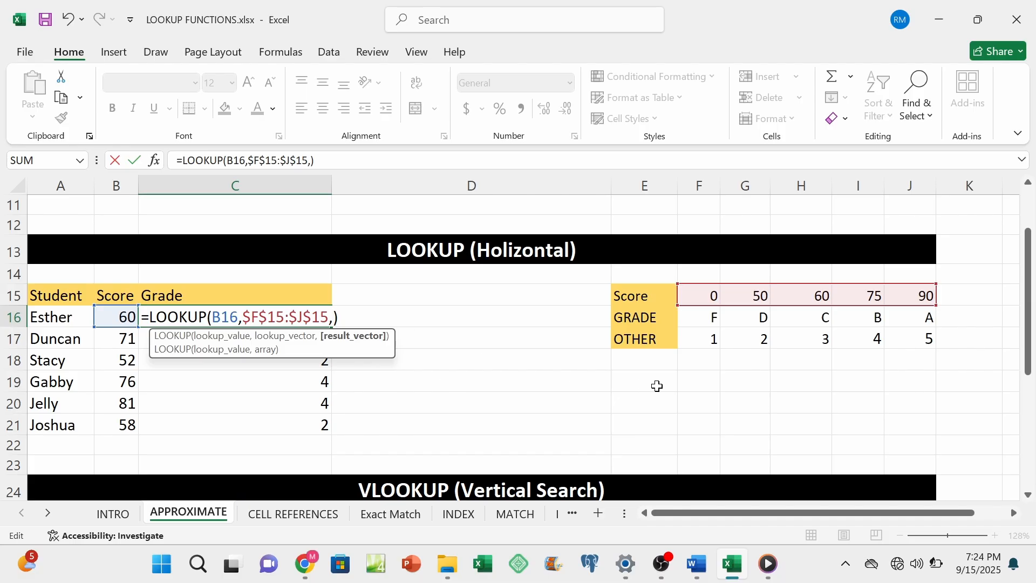
left_click(704, 321)
left_click_drag(722, 322, 901, 323)
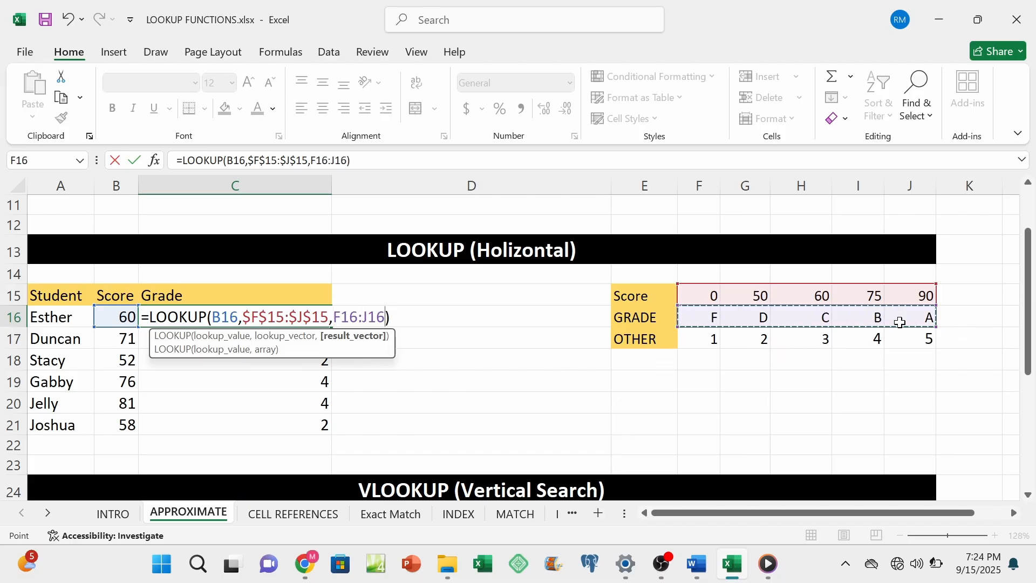
key("F4")
type(")")
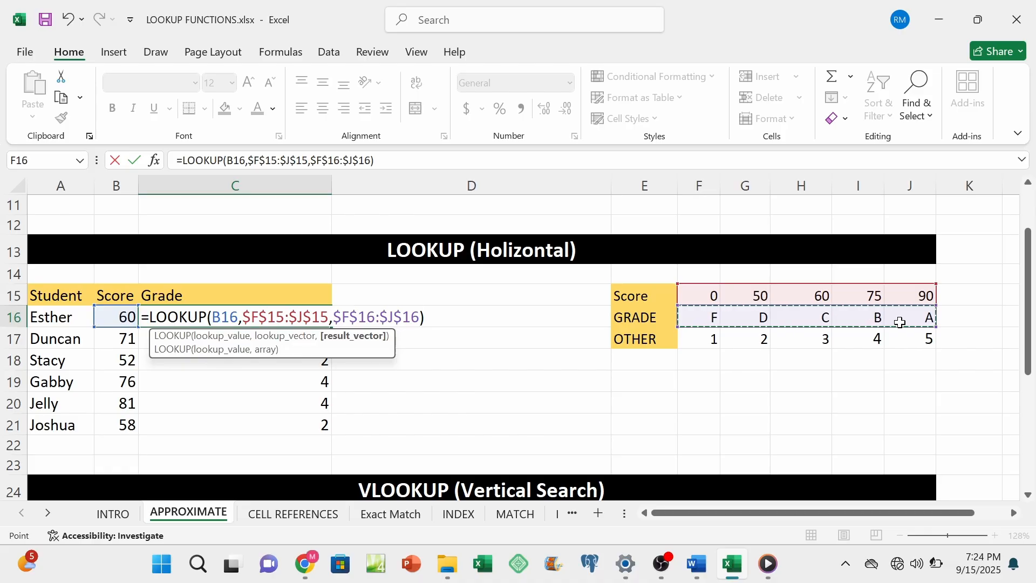
key("Return")
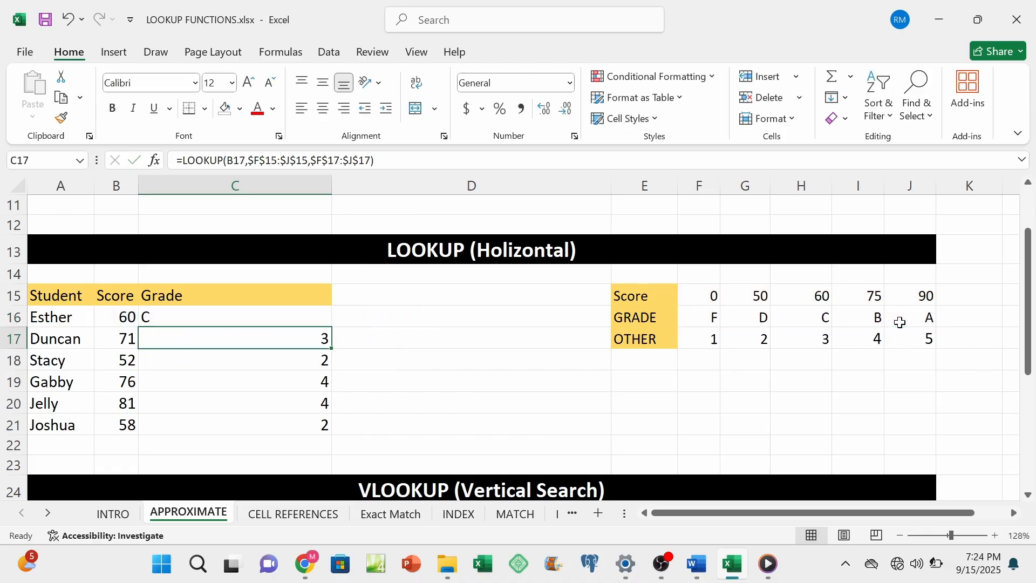
Step: Fill the corrected letter-grade LOOKUP formula from C16 down to C21
left_click(275, 317)
left_click_drag(331, 328, 330, 328)
double_click(331, 328)
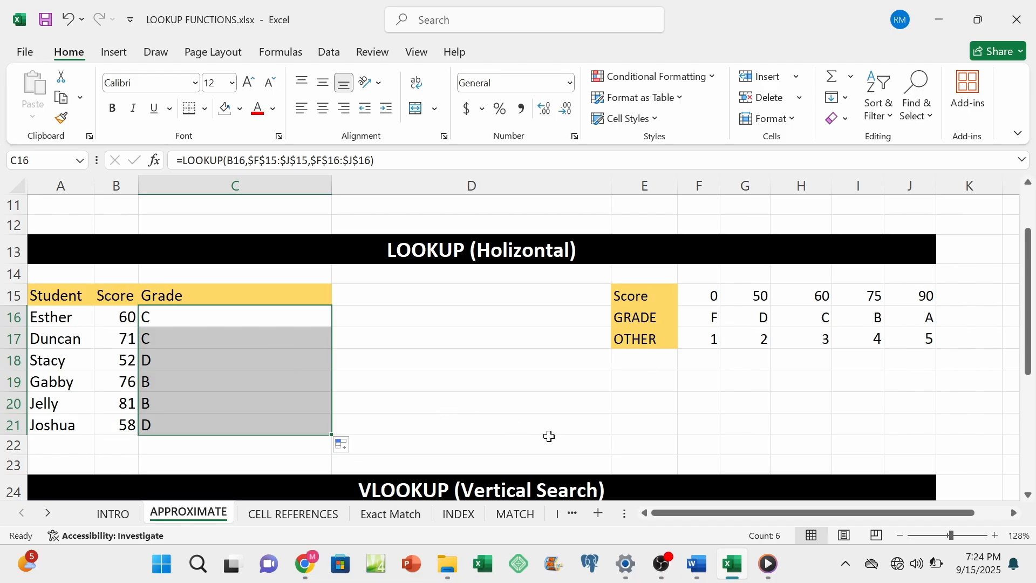
Step: Switch to the EXCEL LOOKUP FUNCTIONS Word document, insert a line break above the VLOOKUP section's "How it works:" heading and review the VLOOKUP syntax
left_click(696, 563)
scroll(518, 302, "down", 1)
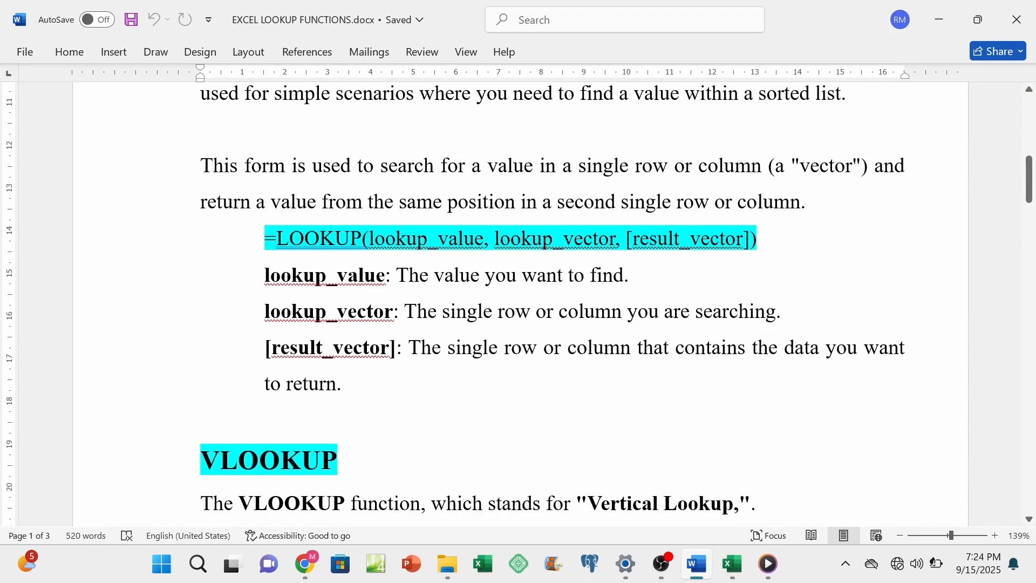
scroll(518, 303, "down", 6)
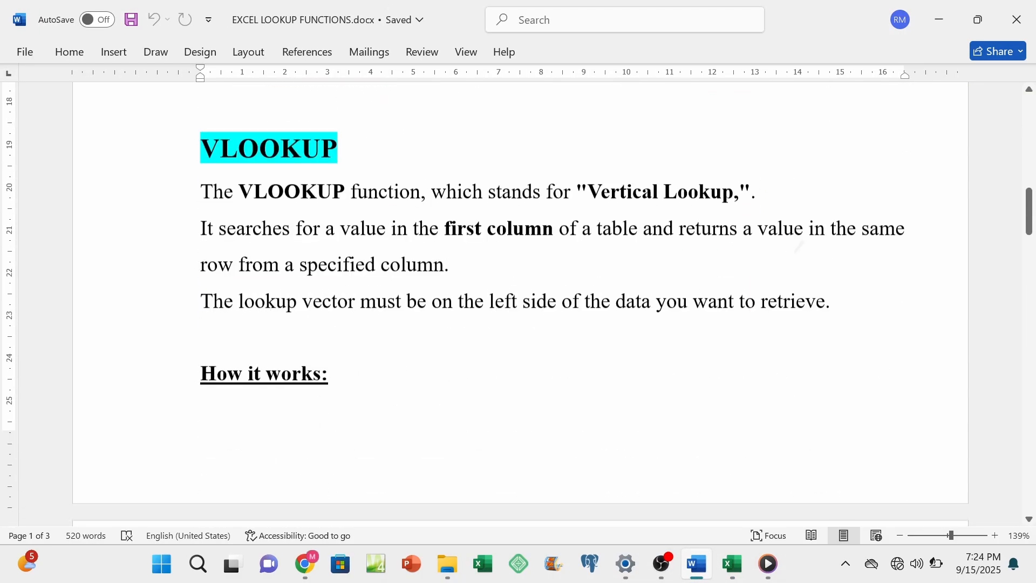
scroll(518, 303, "up", 1)
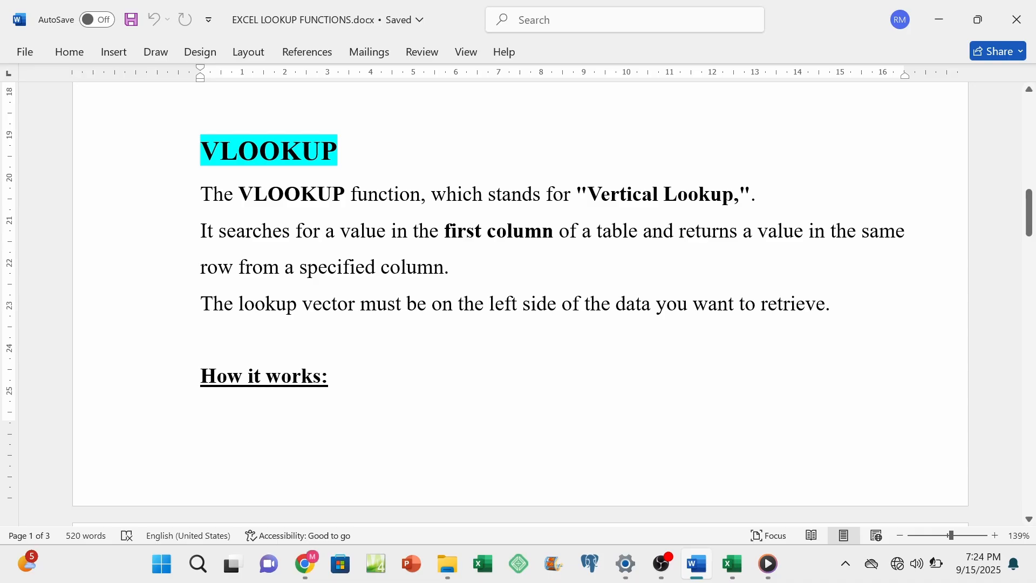
left_click(201, 340)
key("Return")
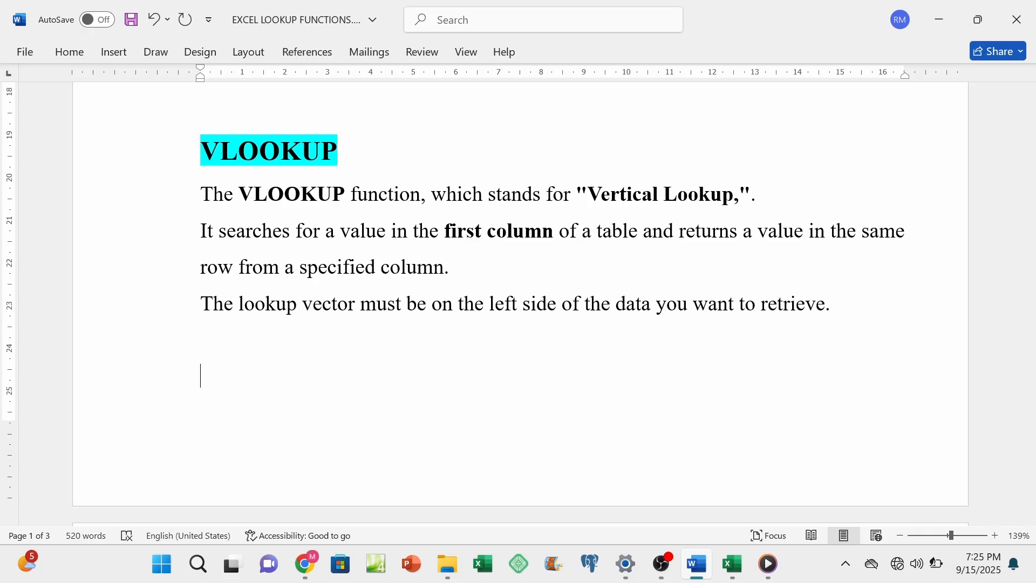
scroll(770, 220, "down", 7)
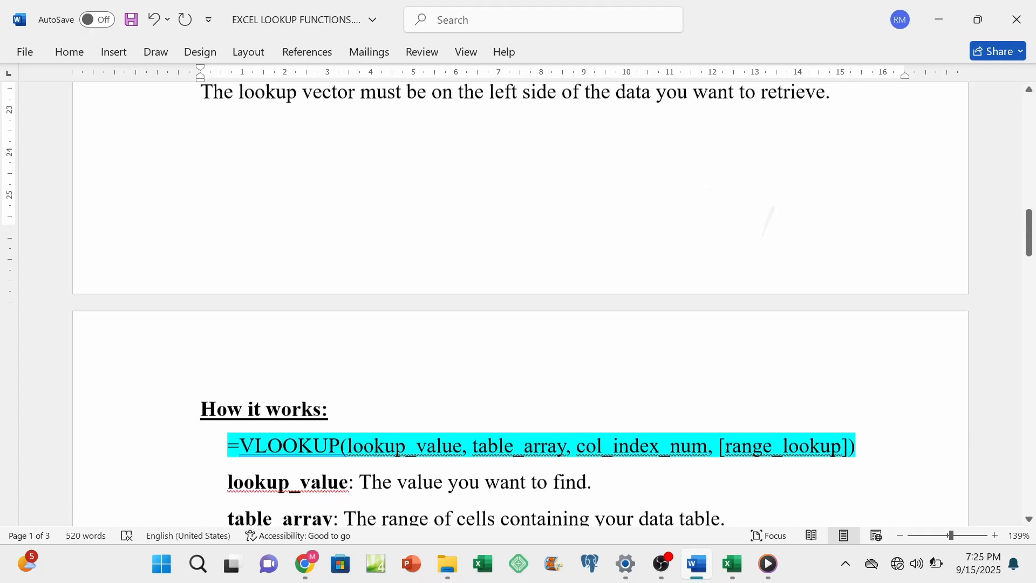
scroll(830, 268, "down", 3)
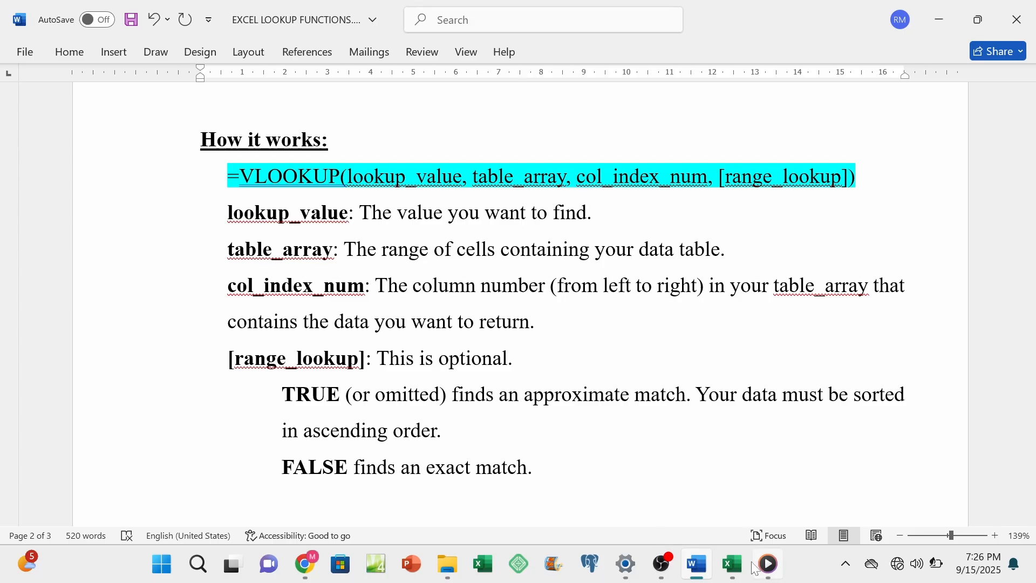
Step: Switch back to the Excel workbook and start a VLOOKUP formula in C27 with B27 as the lookup value
left_click(732, 564)
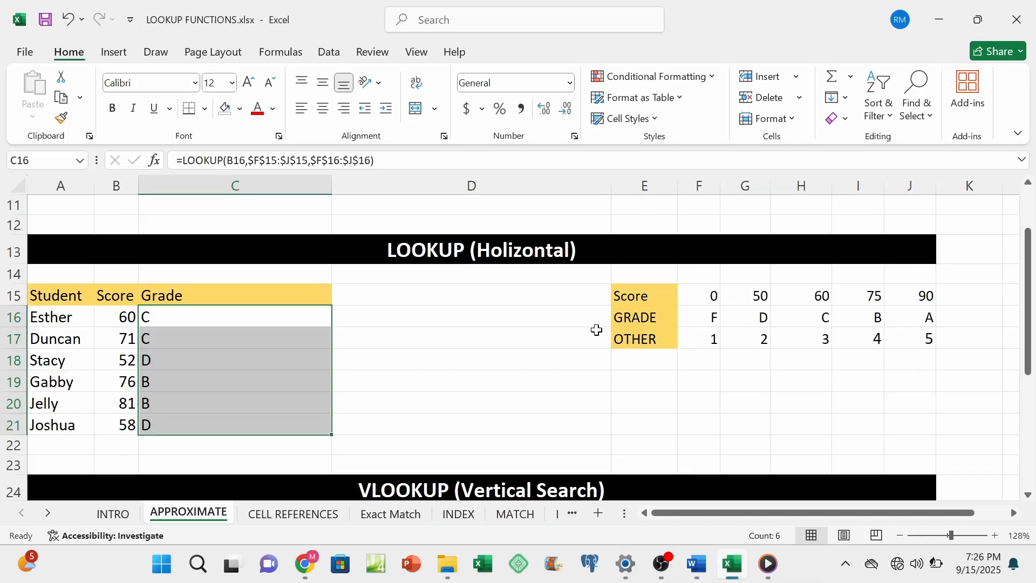
scroll(531, 328, "down", 1)
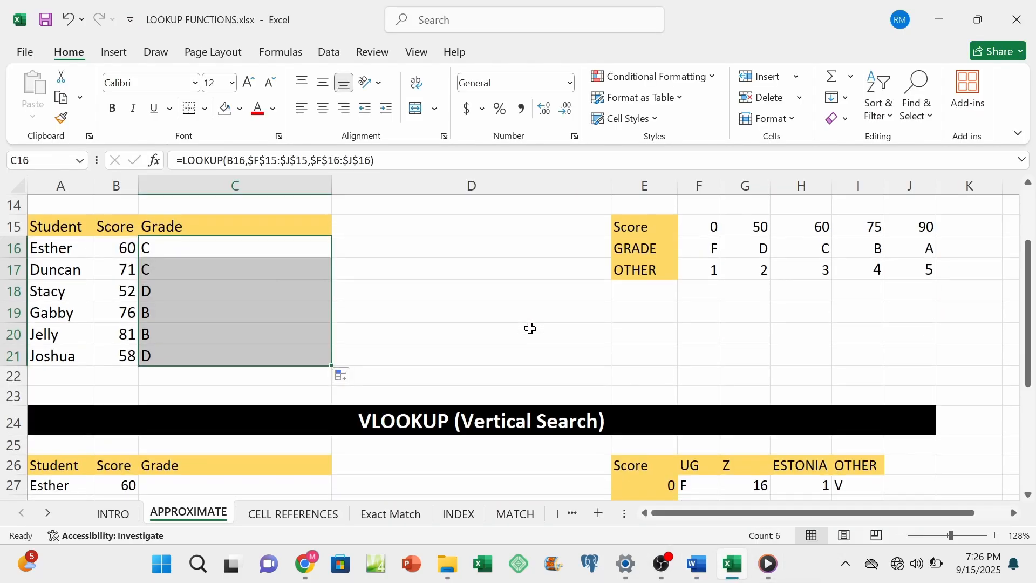
scroll(531, 328, "down", 4)
scroll(531, 328, "up", 2)
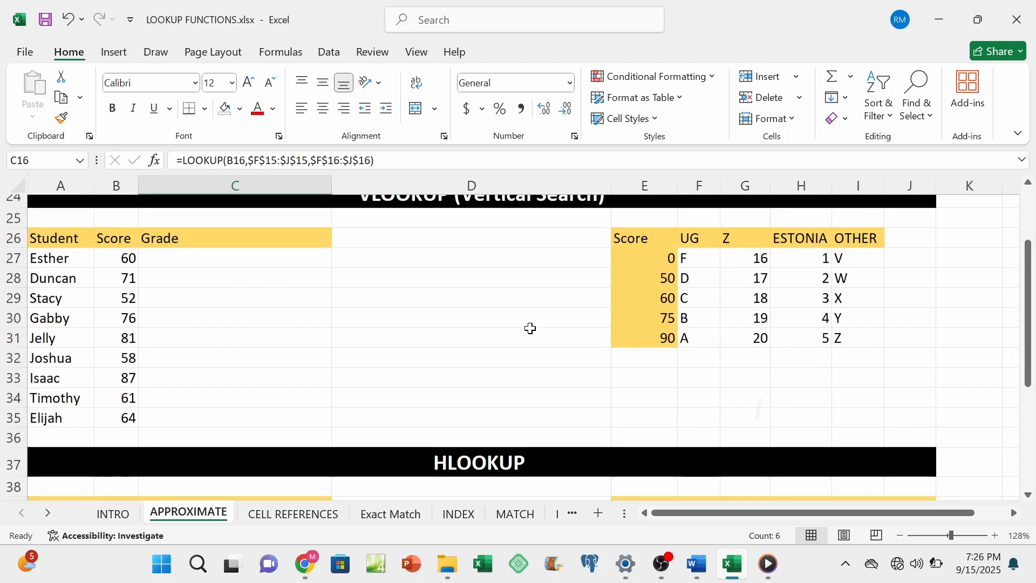
scroll(531, 328, "up", 1)
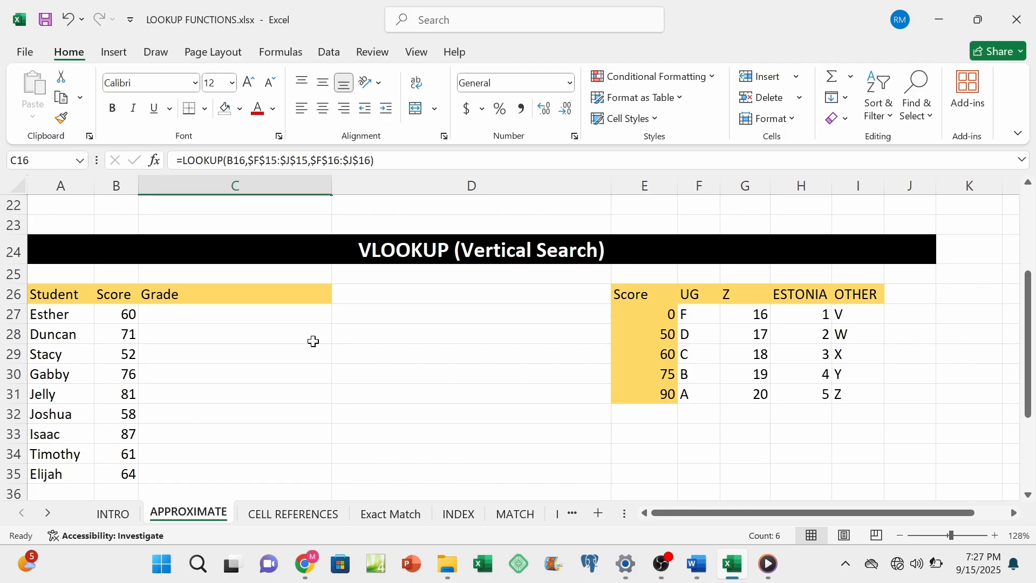
left_click(280, 313)
double_click(280, 314)
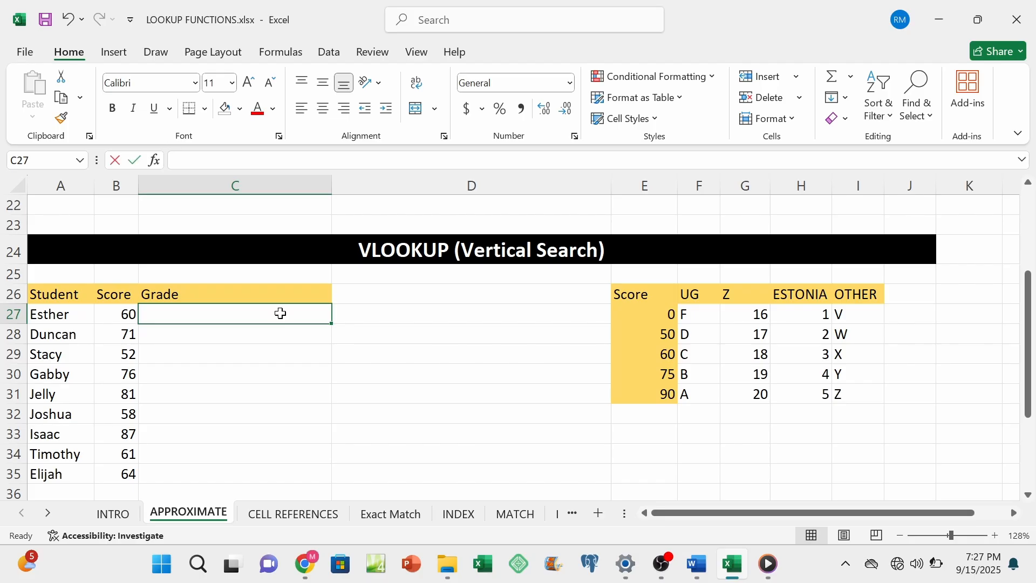
type("=VLOOKU")
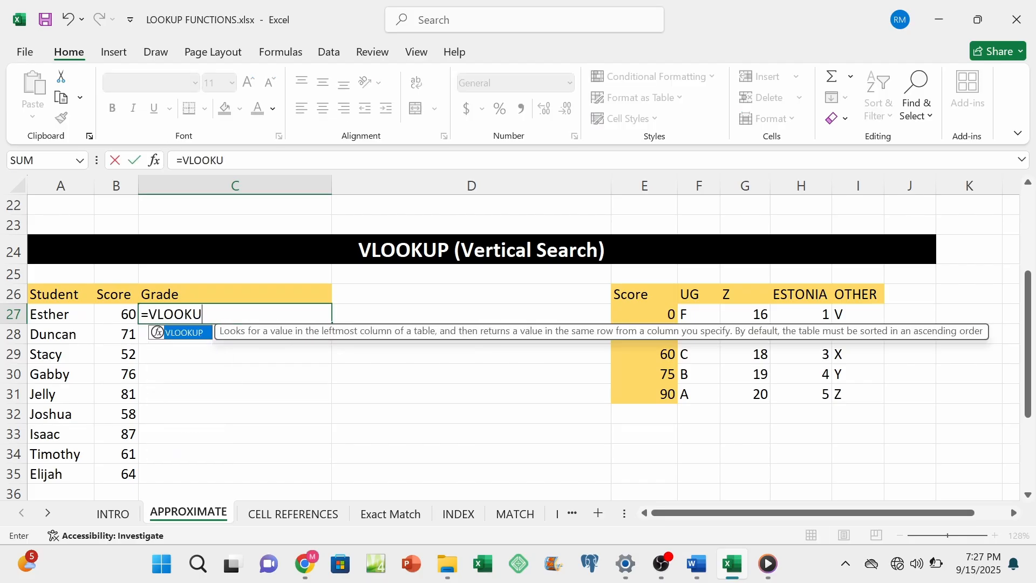
type("P(")
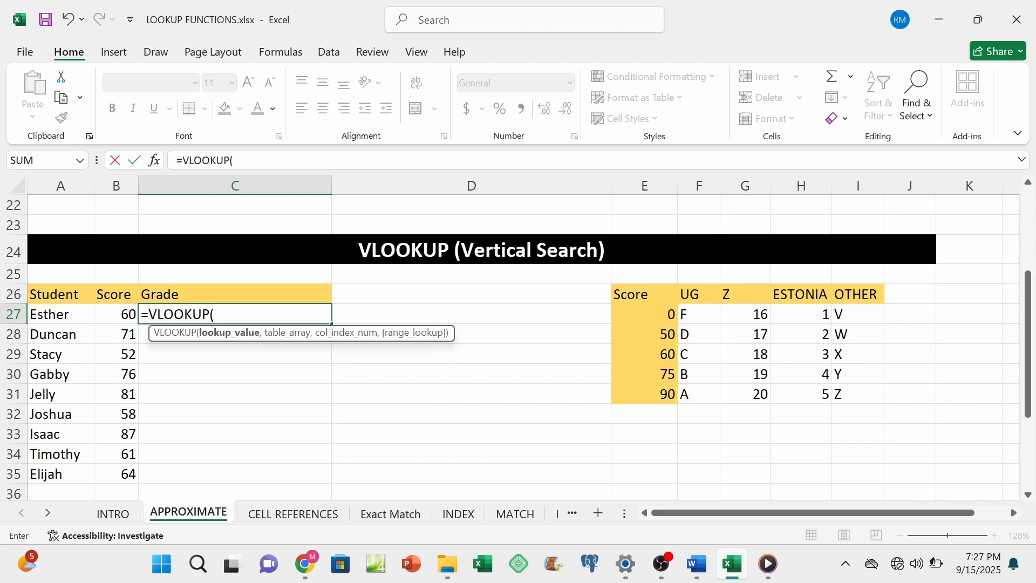
left_click(128, 314)
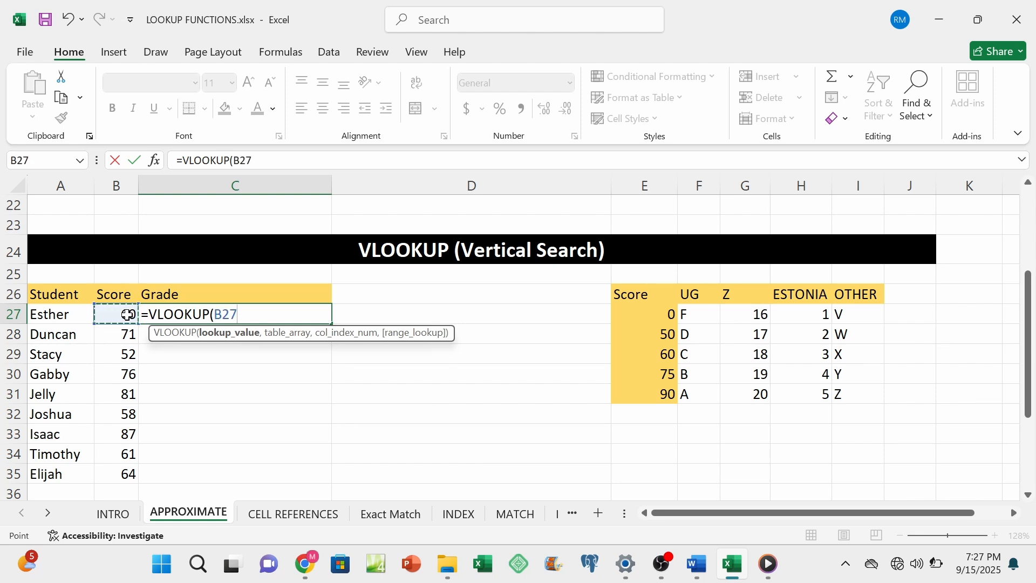
type(",")
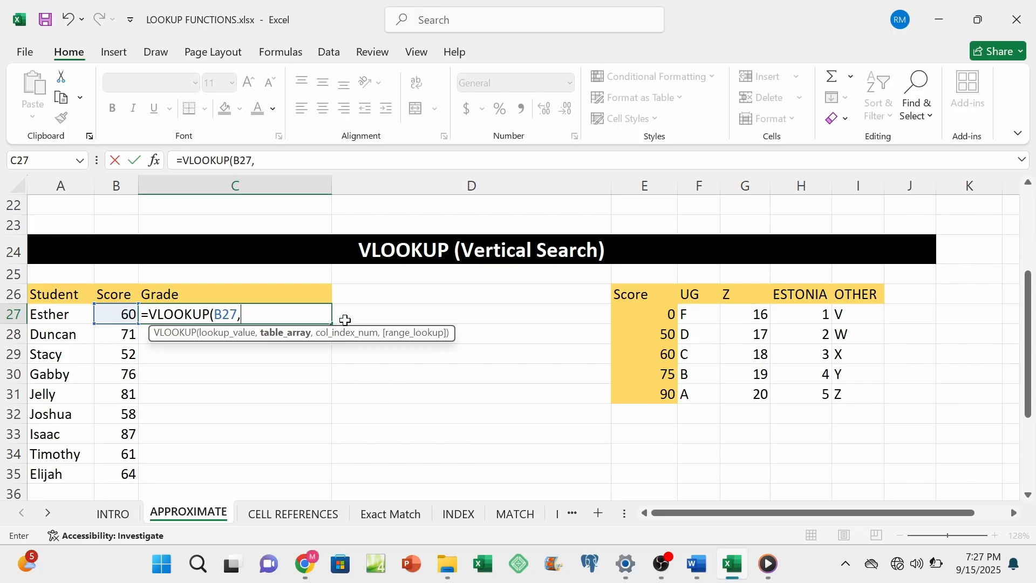
Step: Add the whole score table as the absolute table array $E$26:$I$31 in the C27 formula
left_click(624, 296)
left_click_drag(625, 295, 845, 395)
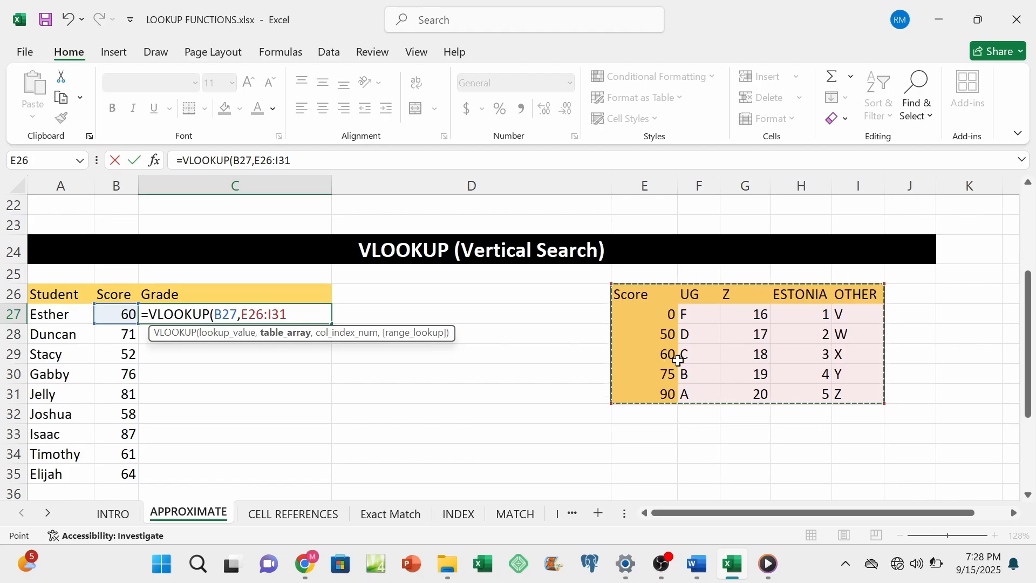
key("F4")
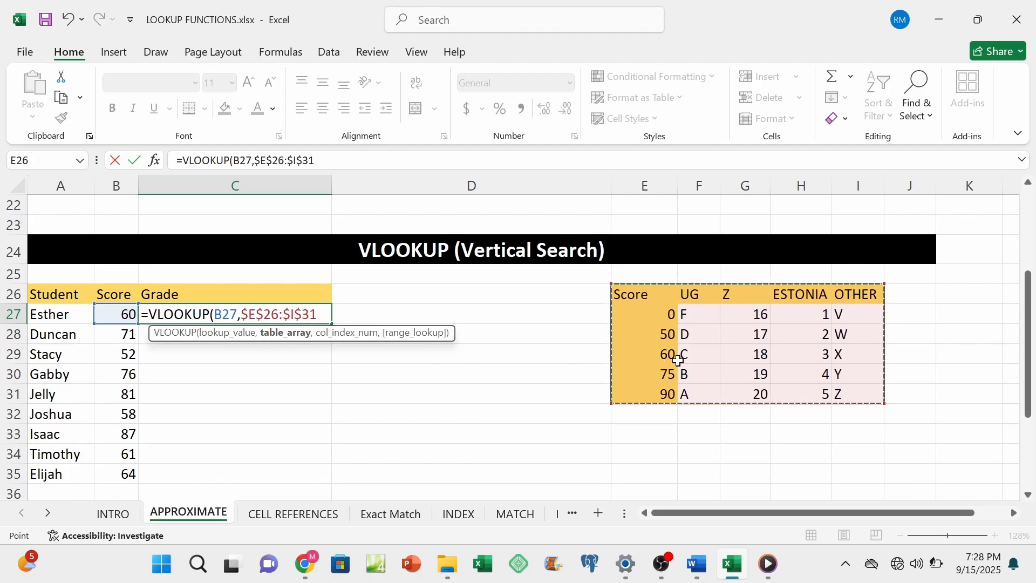
type(",")
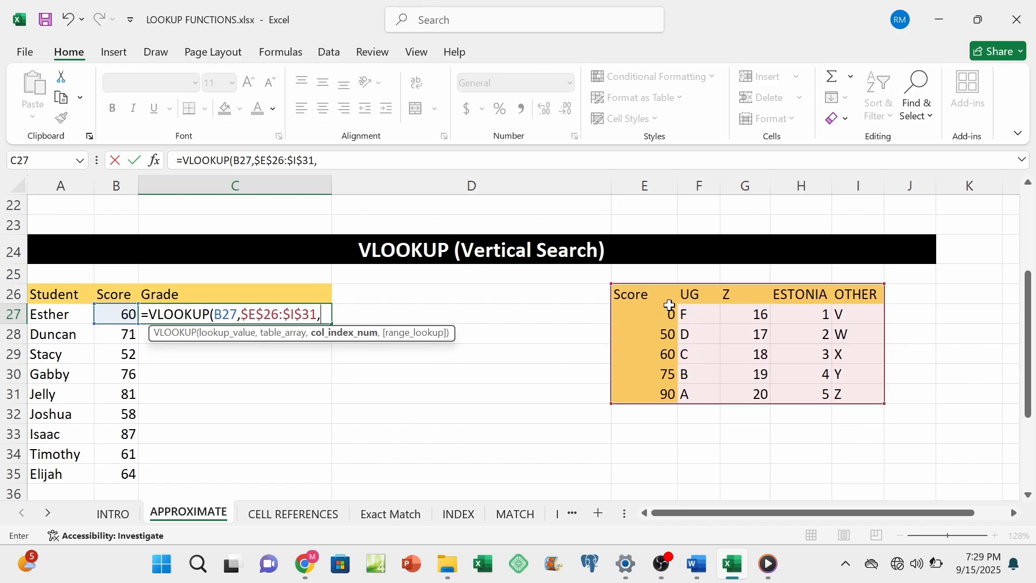
mouse_move(696, 294)
left_mouse_down()
mouse_move(695, 383)
mouse_move(697, 290)
left_mouse_up()
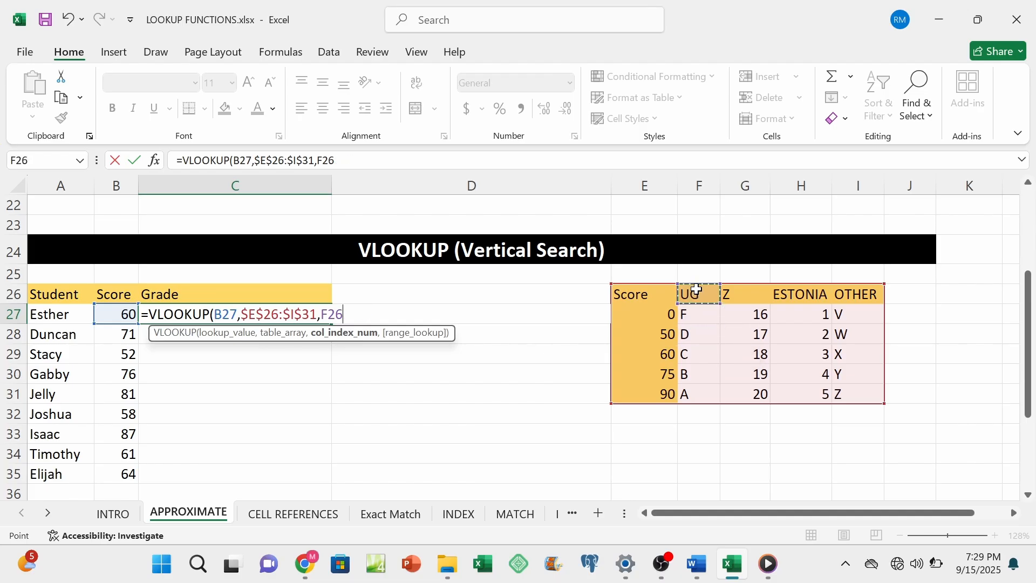
key("BackSpace")
key("BackSpace")
key("BackSpace")
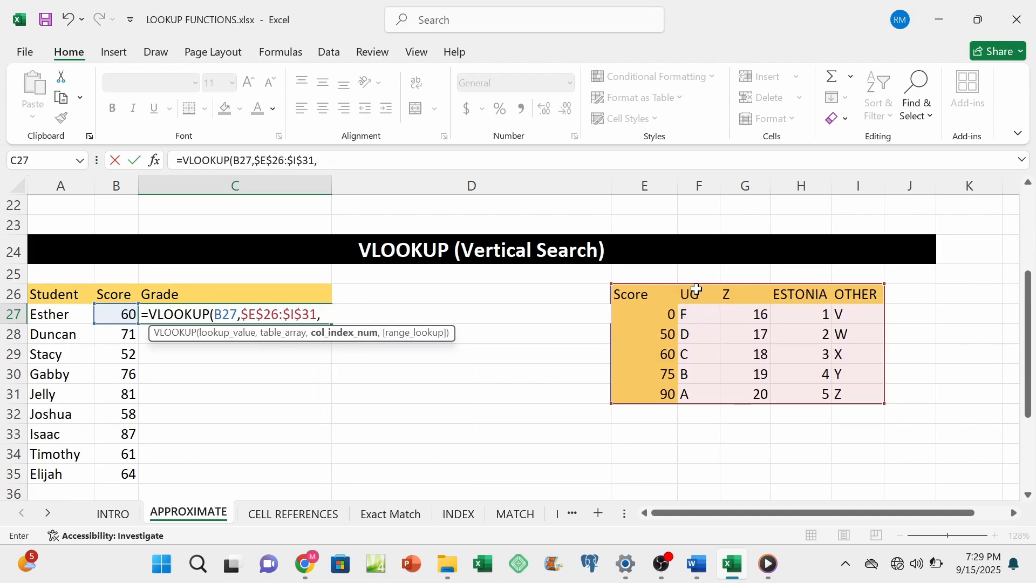
Step: Complete the C27 formula with column index 2 and TRUE for an approximate match, giving =VLOOKUP(B27,$E$26:$I$31,2,TRUE)
type("2,")
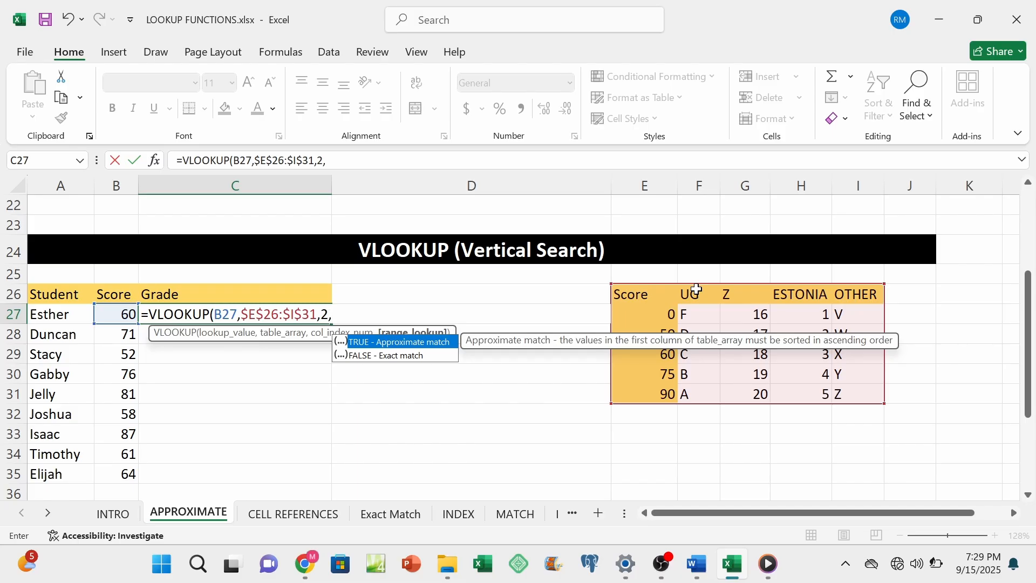
type("TRUE")
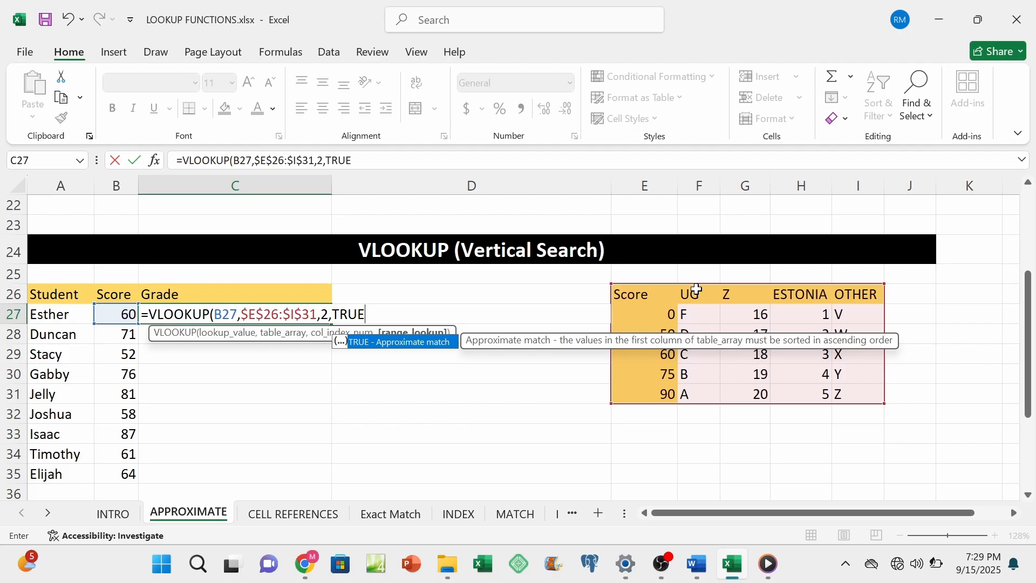
type(")")
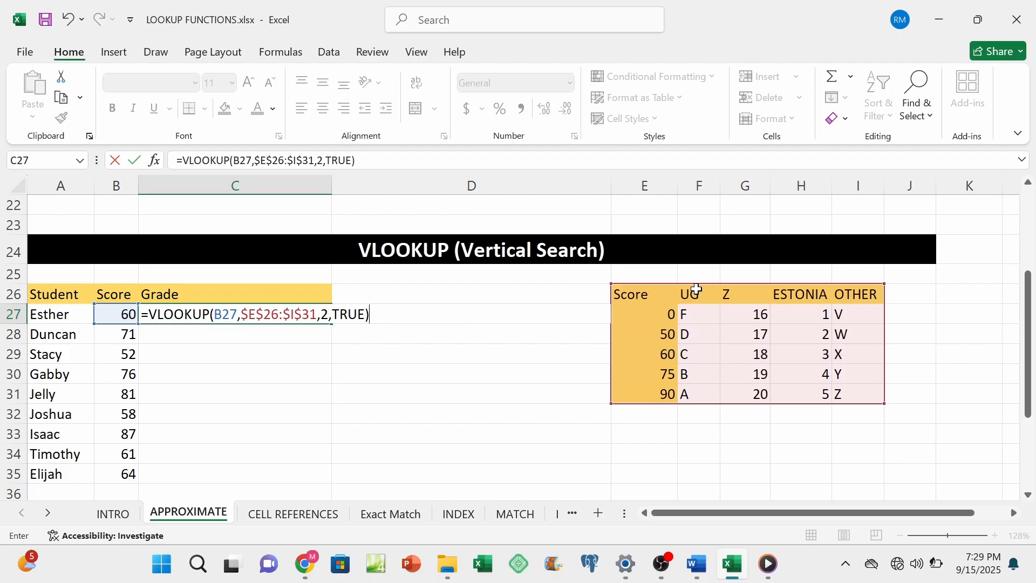
key("Return")
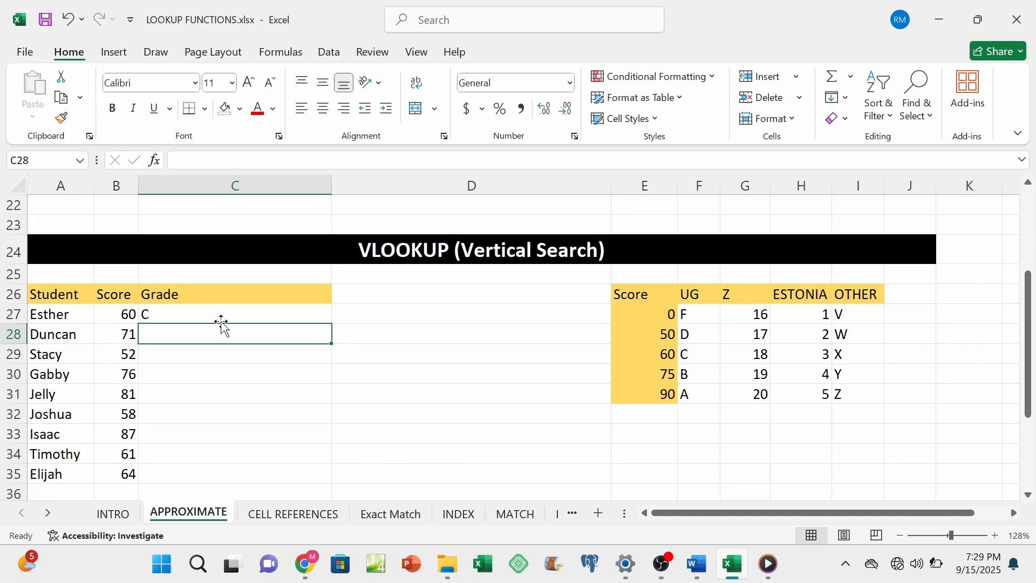
Step: Fill the column-2 VLOOKUP formula from C27 down to C35
left_click(215, 314)
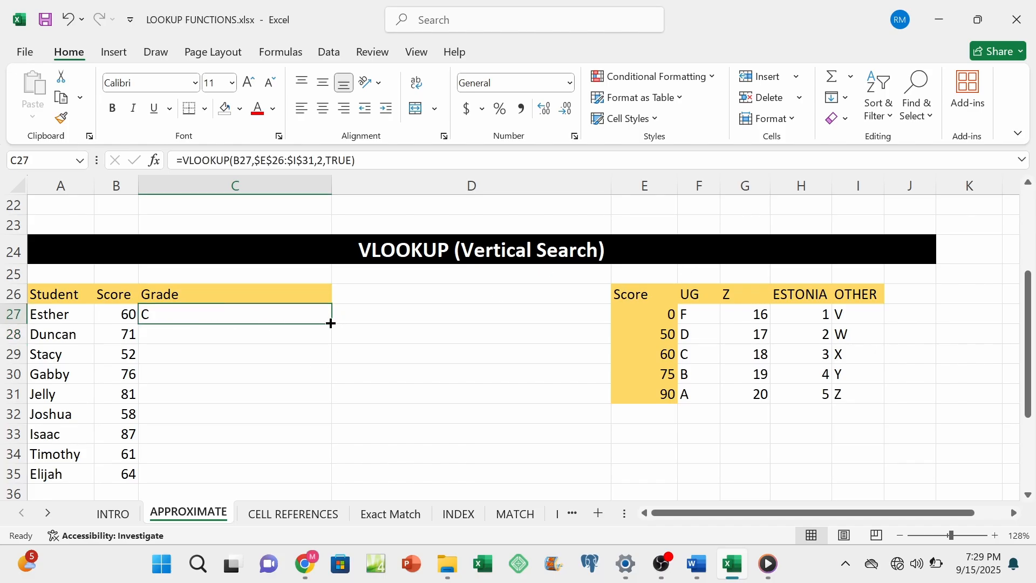
left_click_drag(331, 323, 330, 324)
double_click(331, 323)
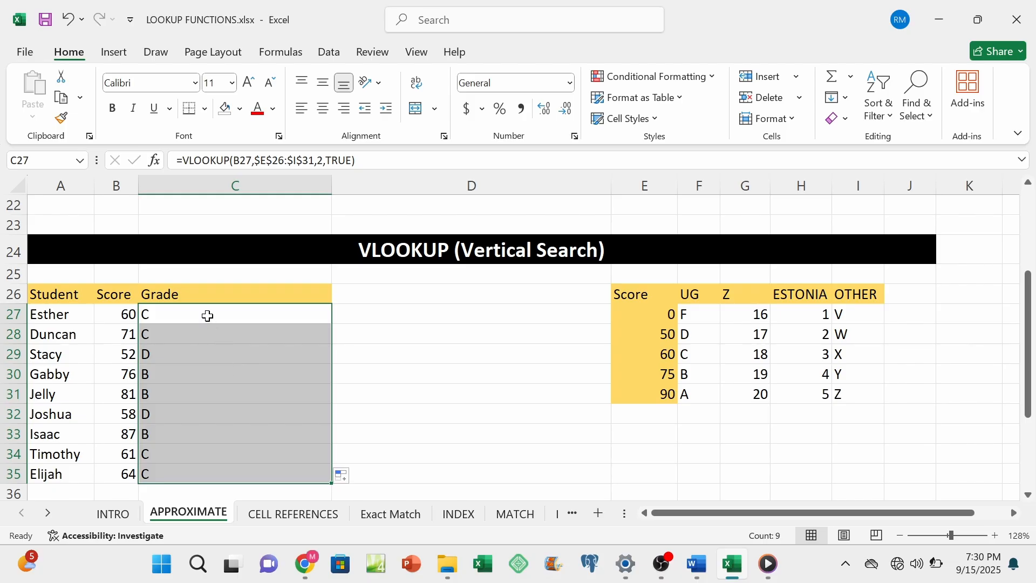
Step: Change the column index in the C27 VLOOKUP formula to 3 and fill the formula down to C35
double_click(207, 316)
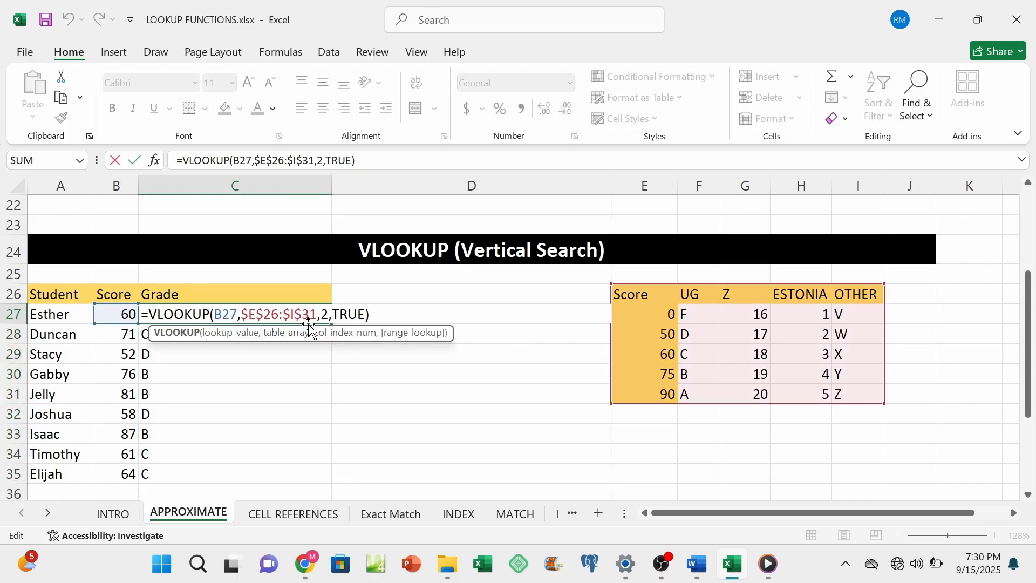
left_click(325, 315)
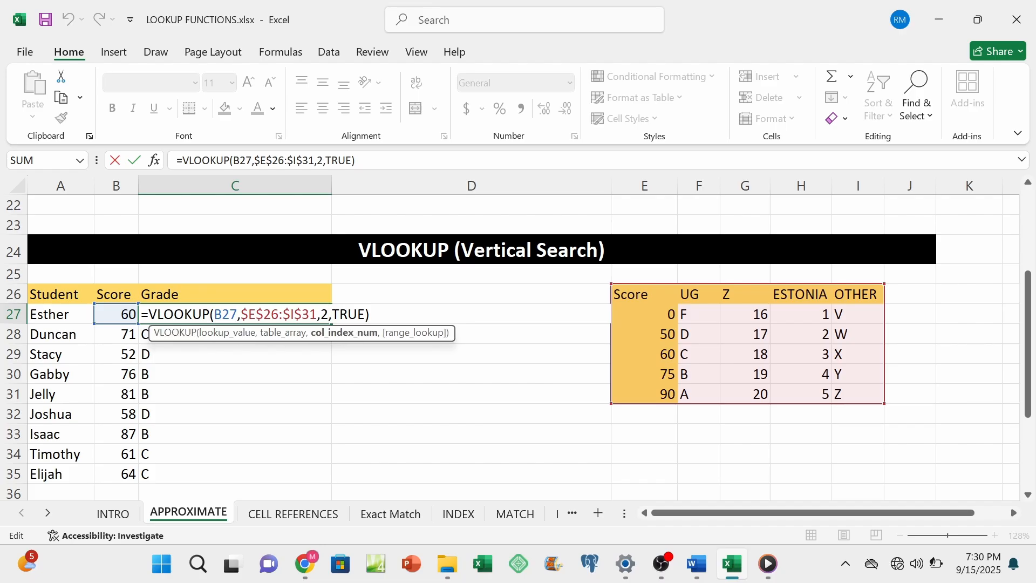
key("BackSpace")
type("3")
key("Return")
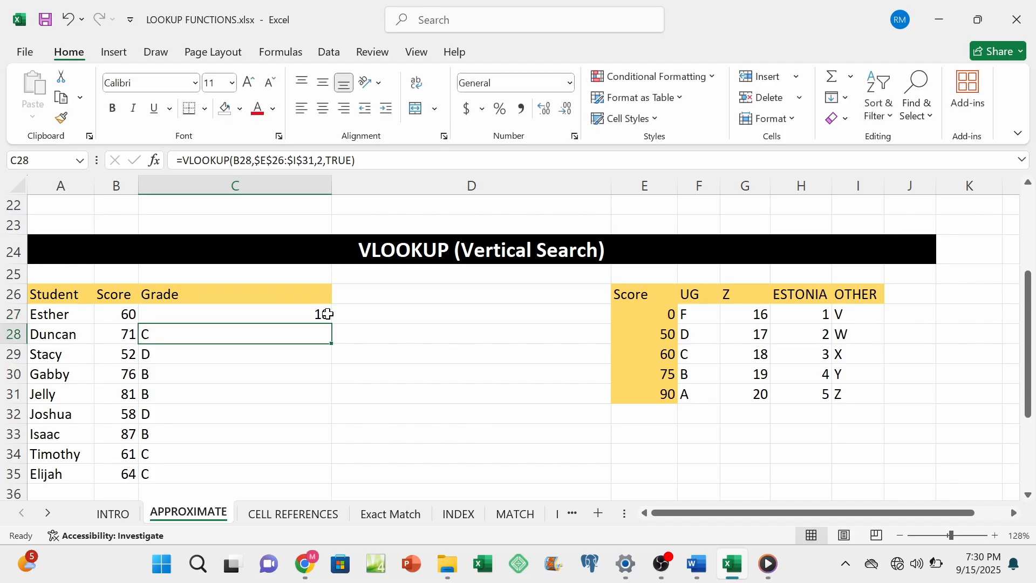
left_click(328, 314)
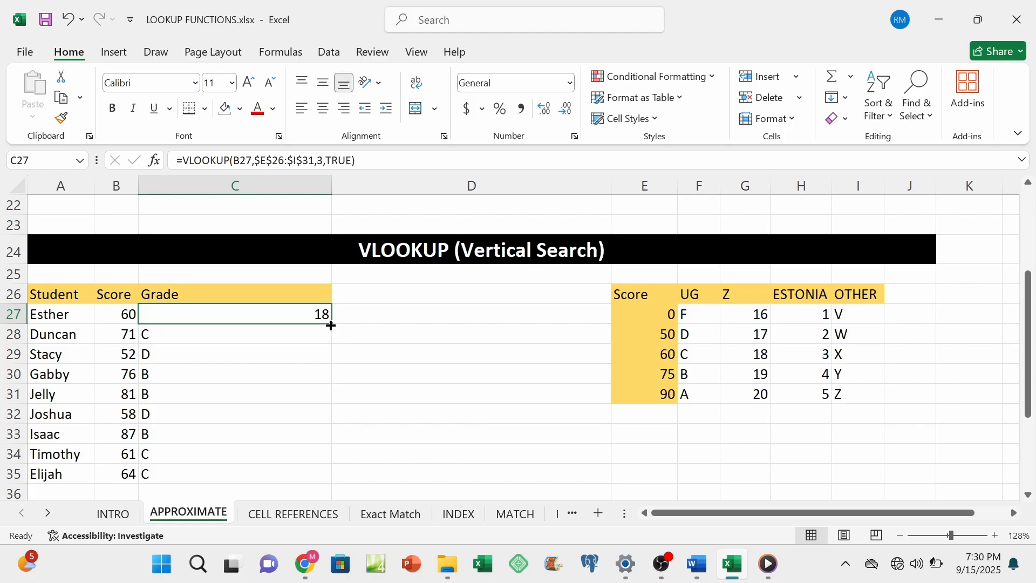
double_click(331, 325)
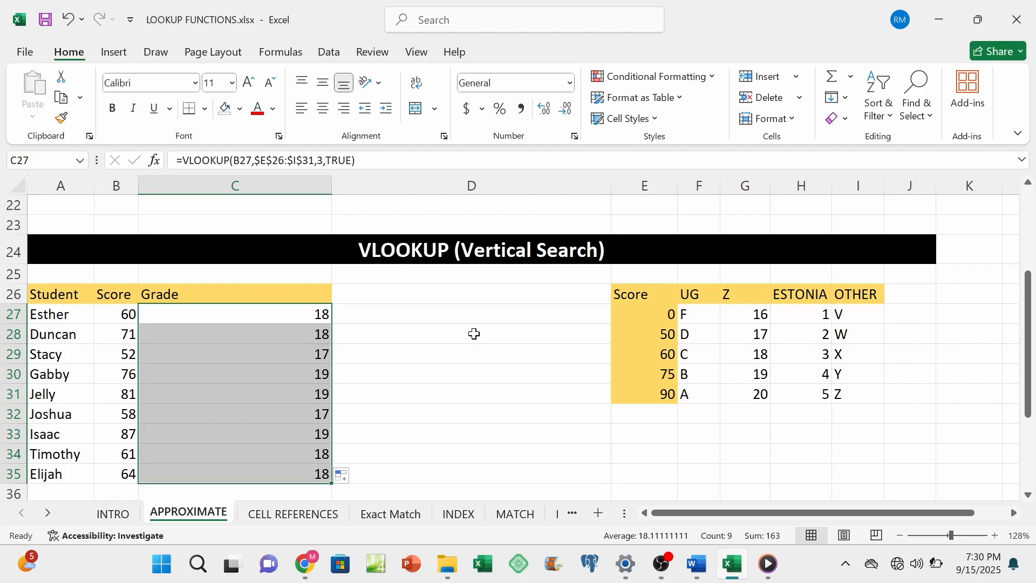
Step: Look at the HLOOKUP tables on the sheet, then switch to the Word document and read the HLOOKUP description and syntax
scroll(474, 334, "down", 4)
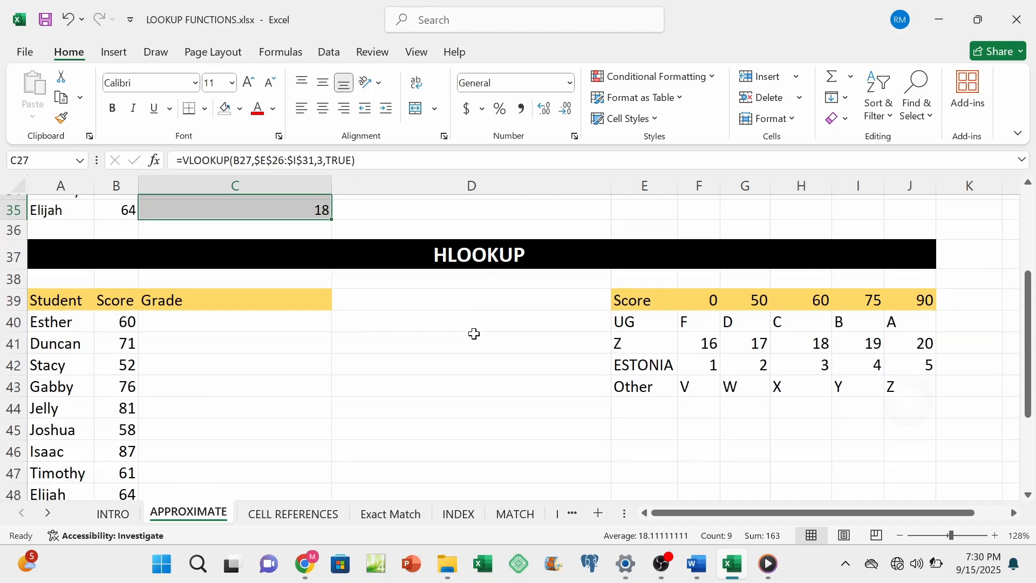
scroll(474, 334, "down", 1)
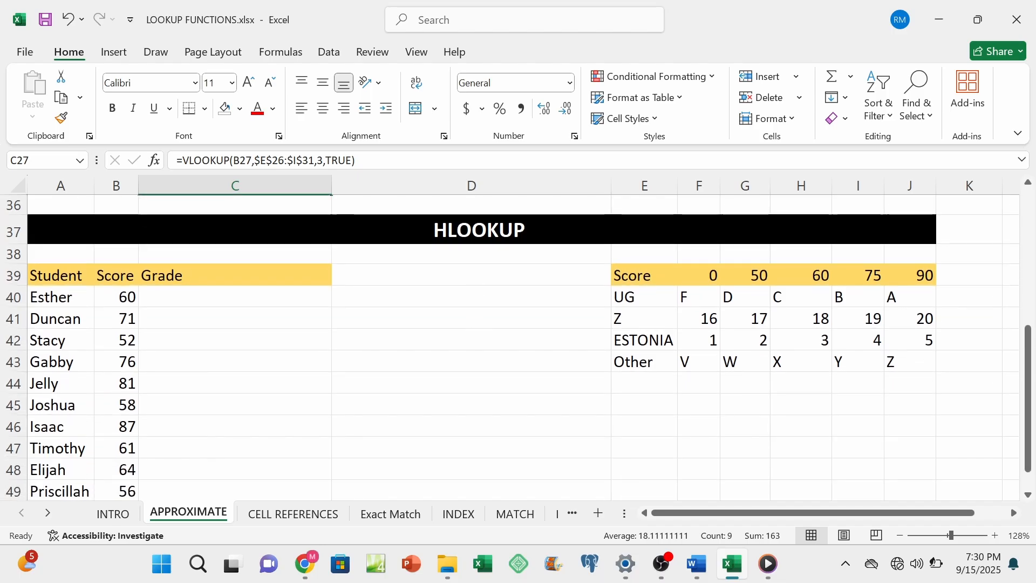
key("alt+Tab")
scroll(518, 302, "down", 5)
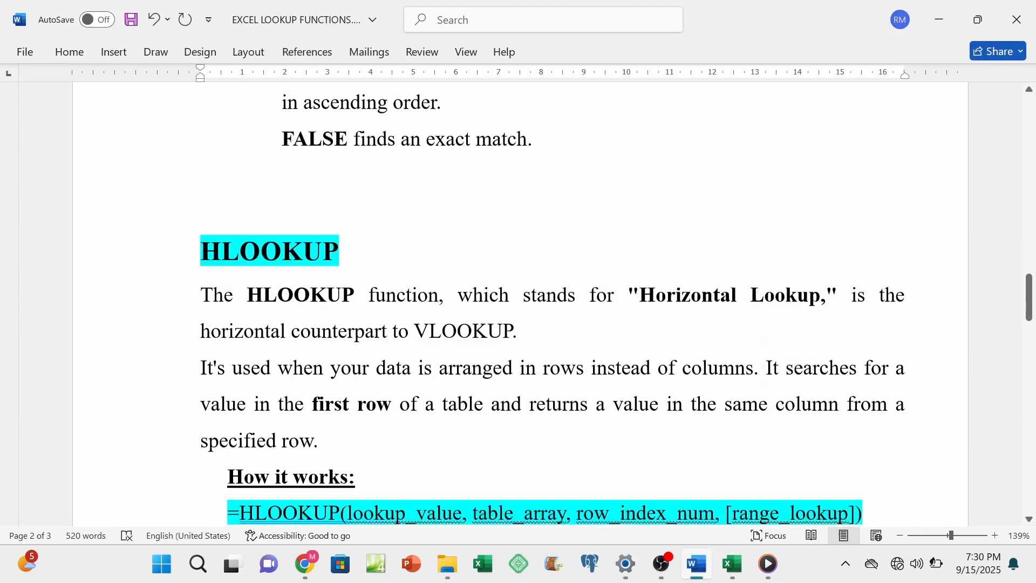
scroll(518, 302, "down", 2)
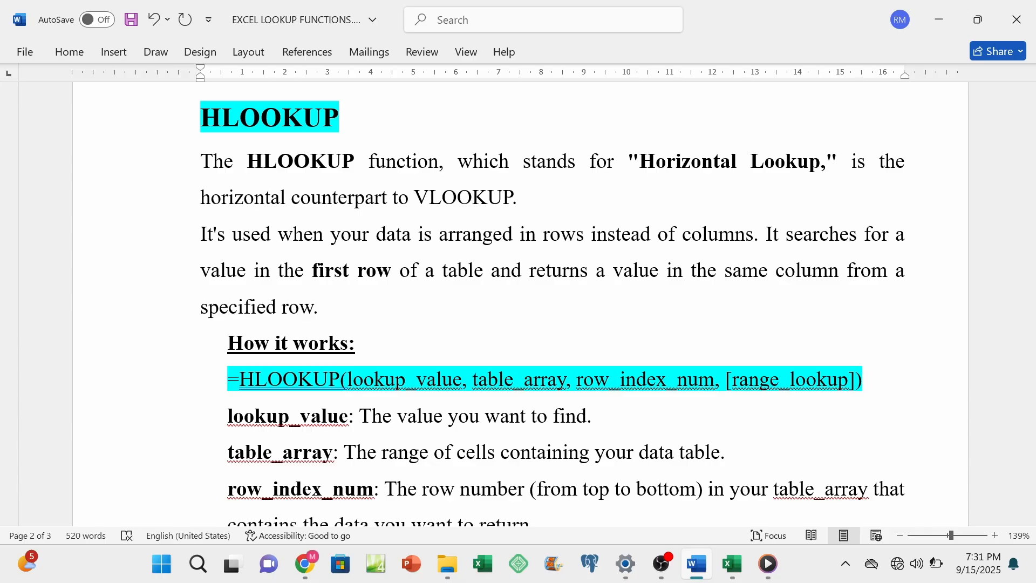
Step: Read the HLOOKUP argument descriptions in the Word document and switch back to the Excel workbook
scroll(759, 281, "down", 5)
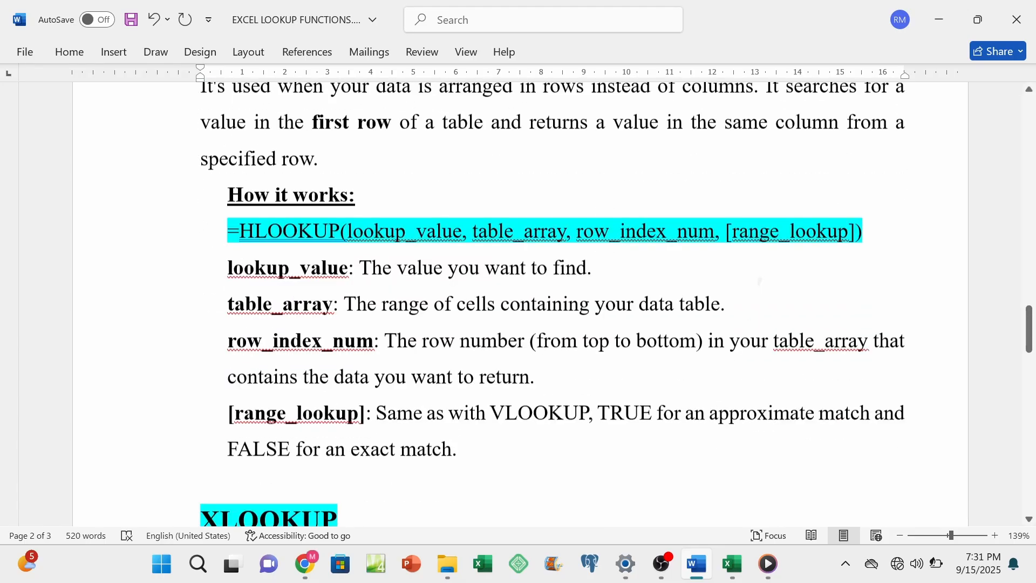
scroll(760, 282, "up", 1)
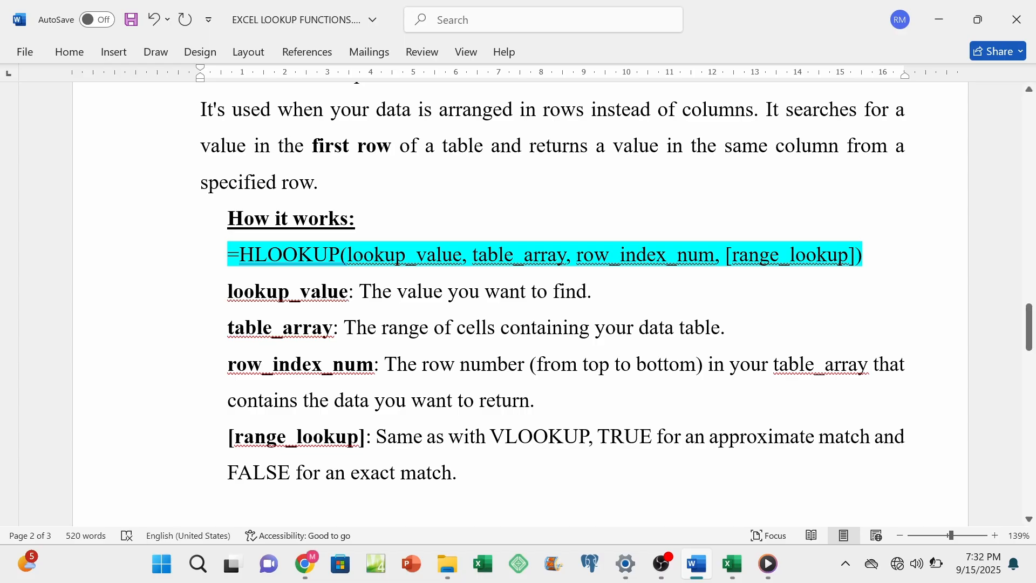
left_click(732, 564)
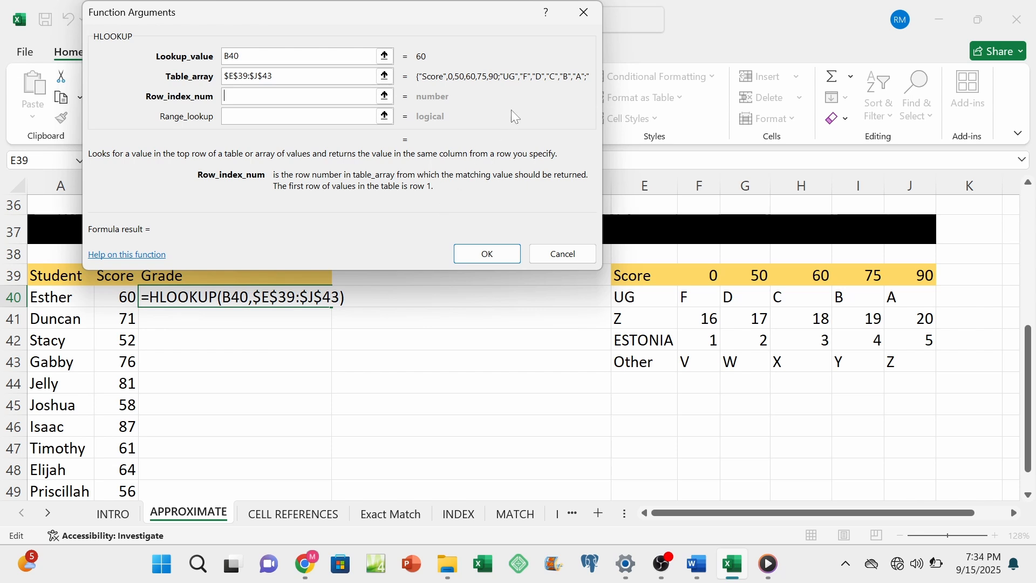
Step: Discard the partly filled HLOOKUP formula in C40 and start it again with B40 as the lookup value
left_click(584, 12)
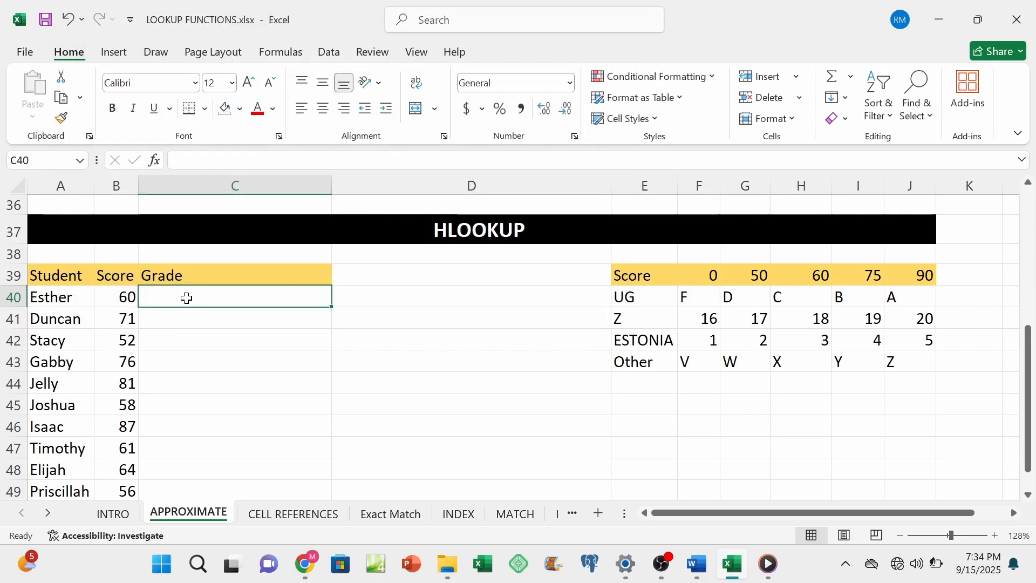
type("=")
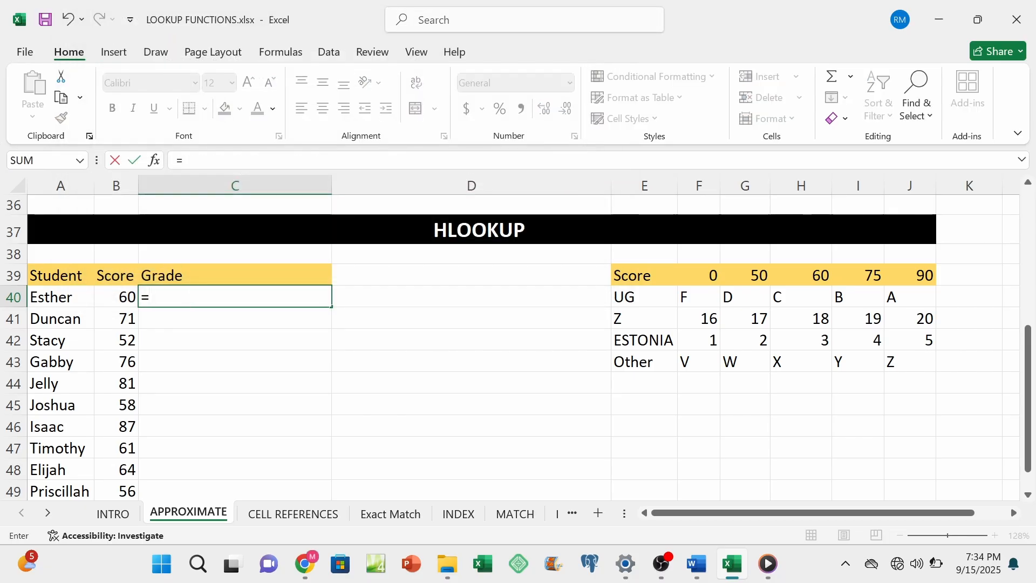
type("HLOO")
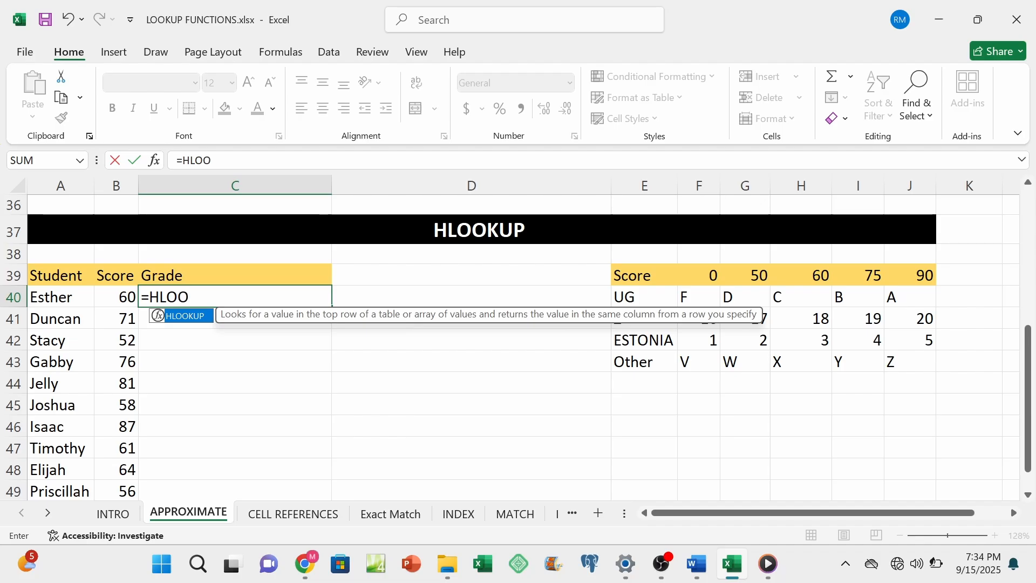
type("KUP(")
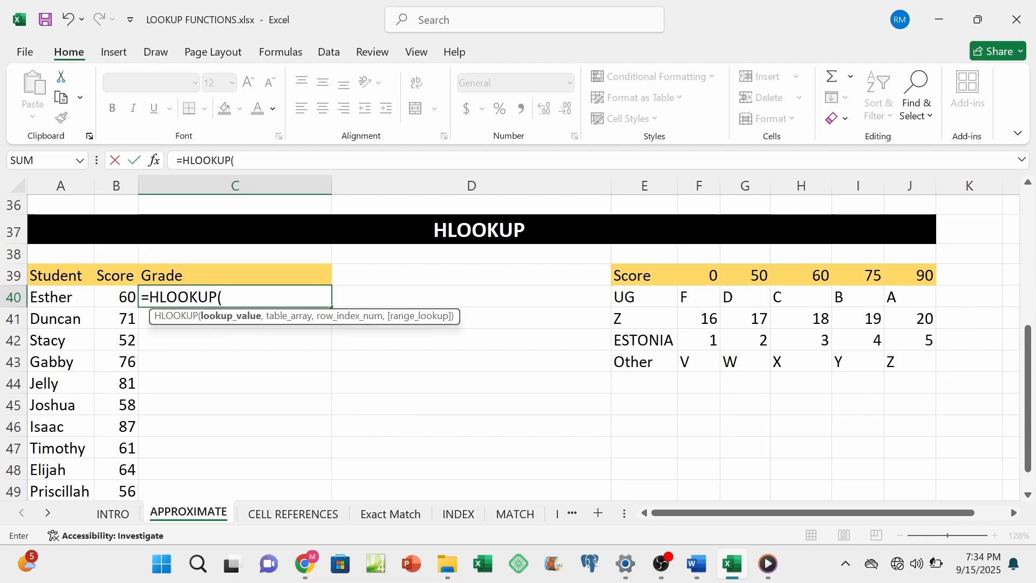
left_click(155, 160)
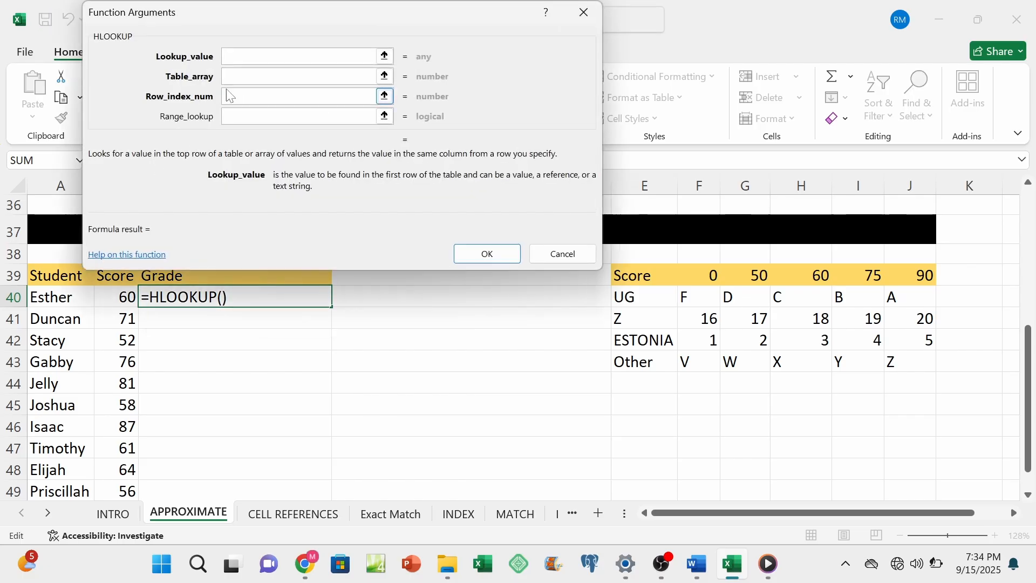
left_click(117, 293)
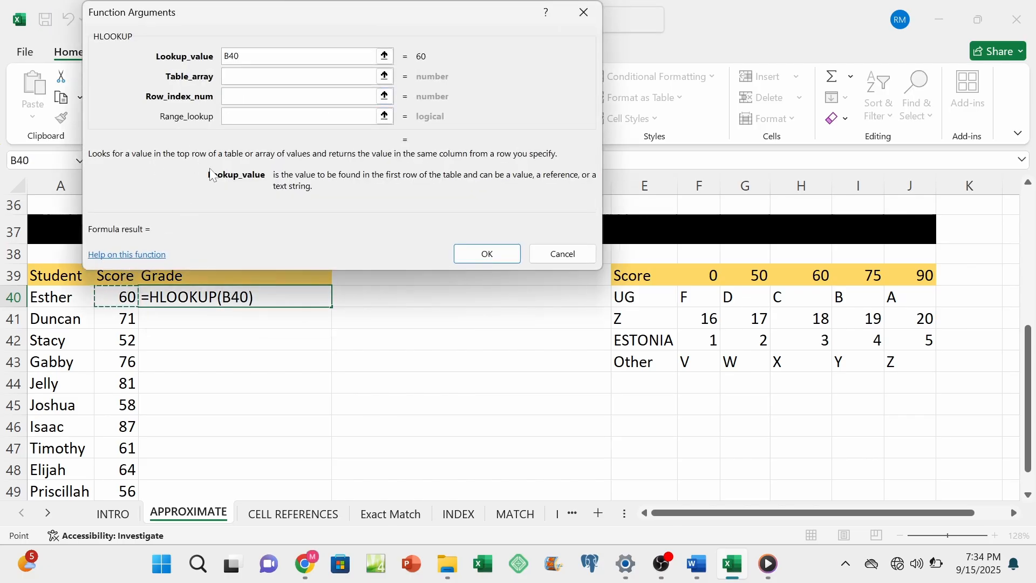
Step: Set the HLOOKUP table array to the score table as the absolute range $E$39:$J$43
key("Tab")
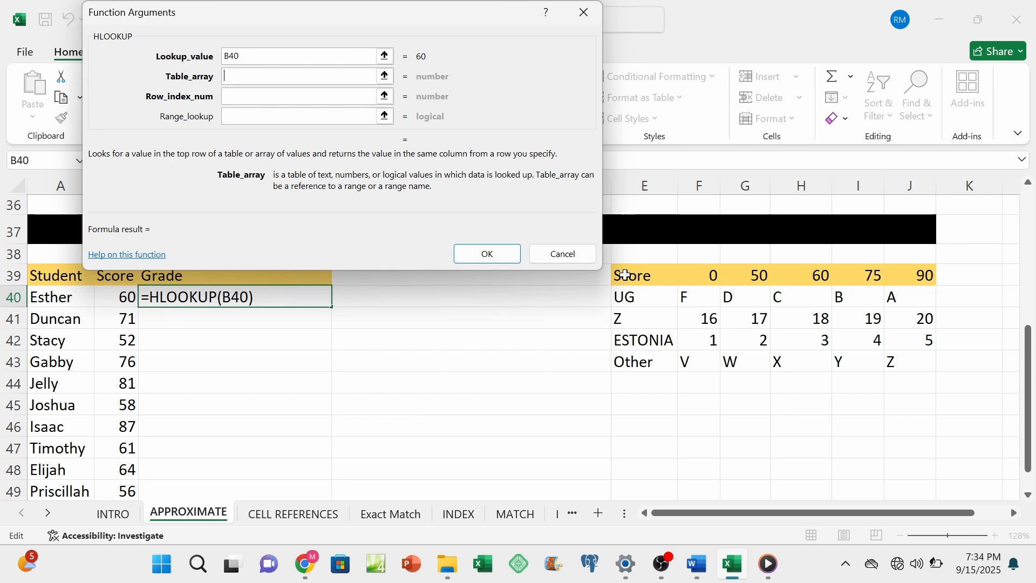
left_click_drag(626, 275, 902, 361)
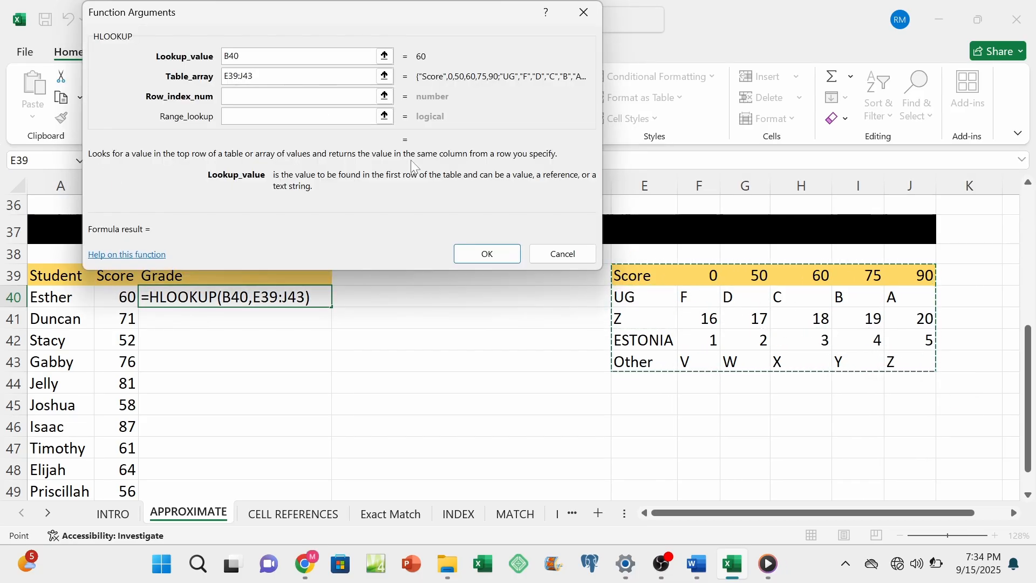
key("F4")
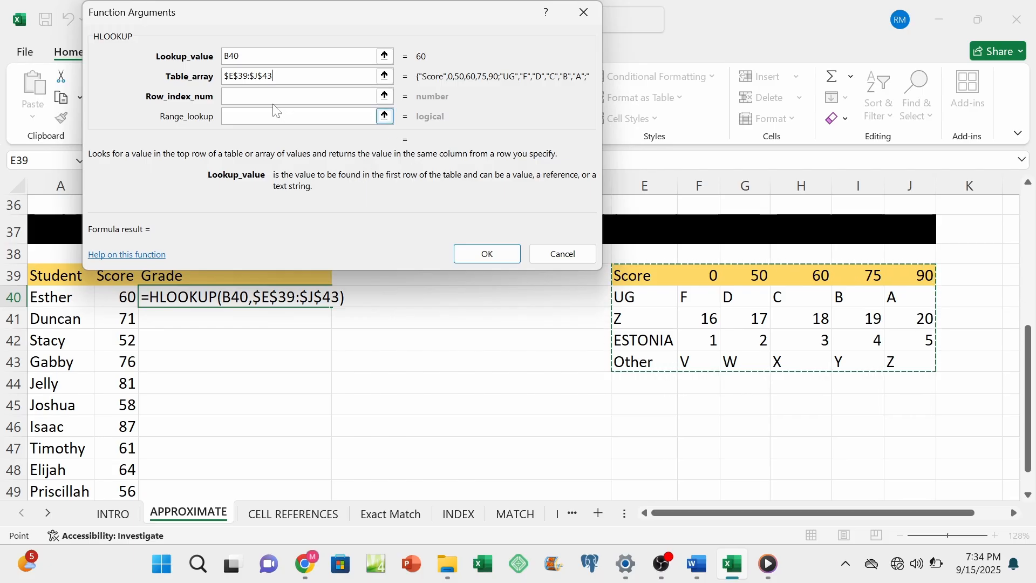
key("Tab")
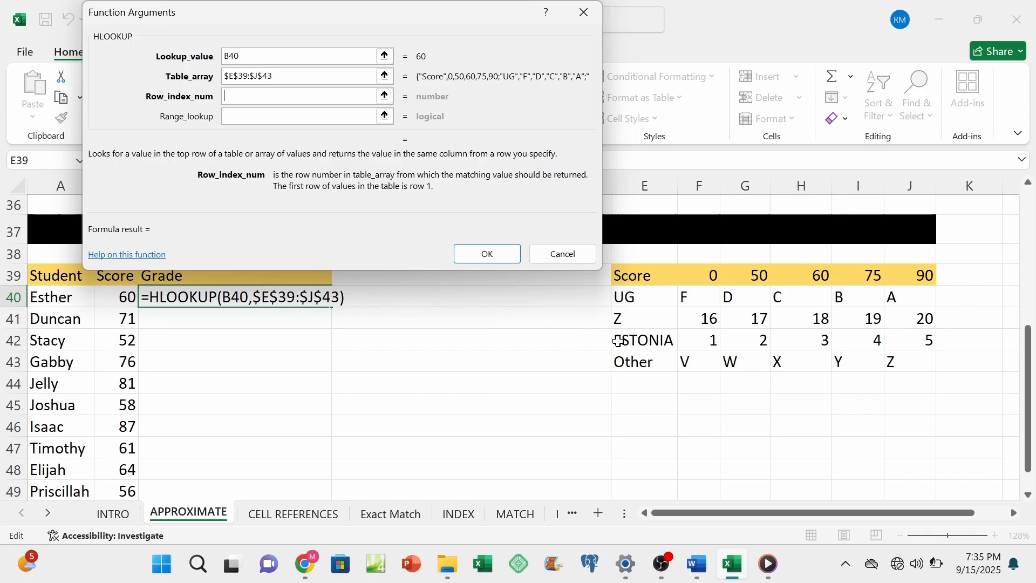
Step: Complete the C40 HLOOKUP formula with row index 4 and range lookup 1, and fill it down the Grade column
type("4")
key("Tab")
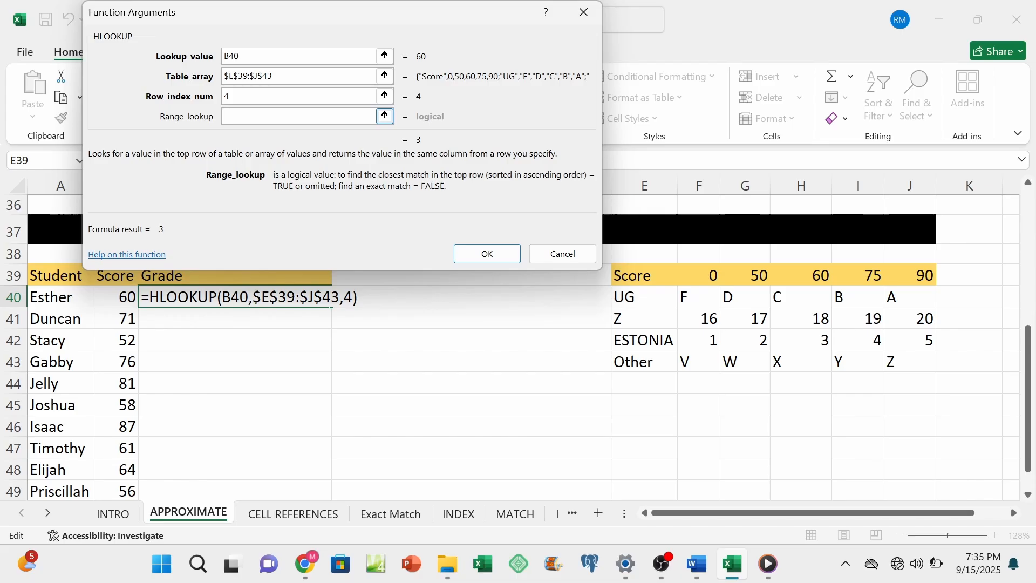
type("1")
left_click(499, 258)
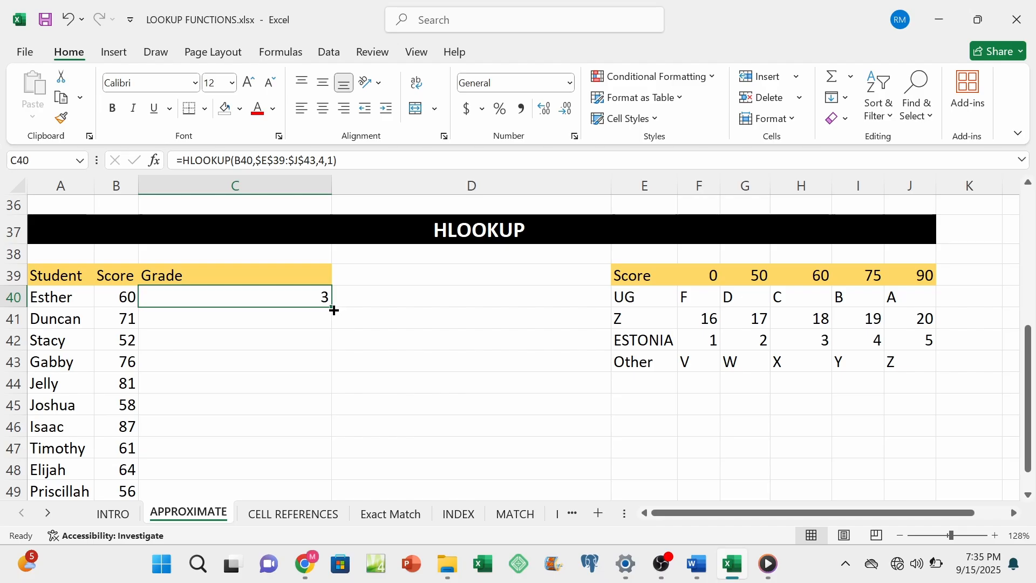
double_click(333, 309)
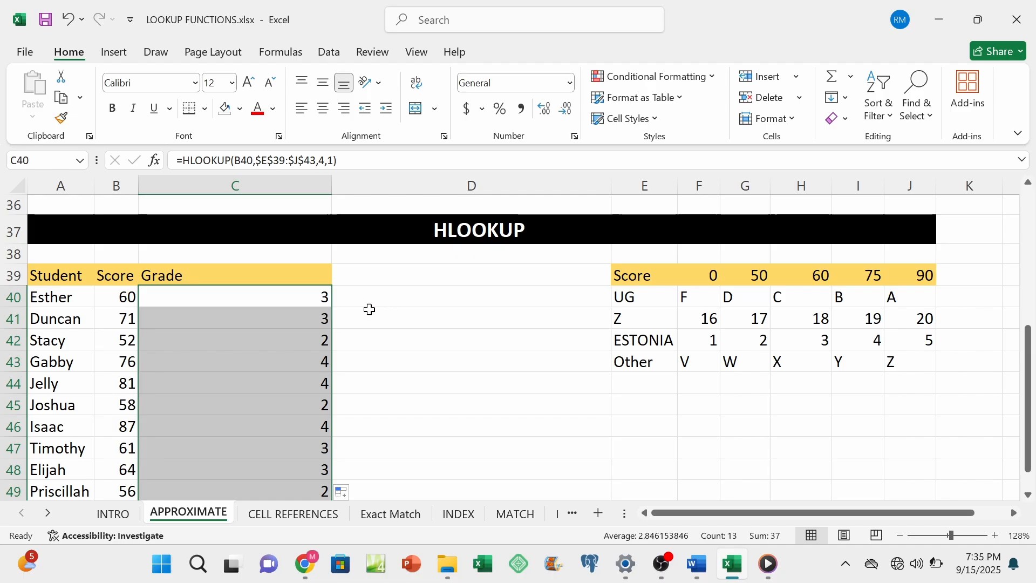
Step: Review the C40 formula and the UG grades in G40 and H40, and glance at the Exact Match sheet
left_click(325, 301)
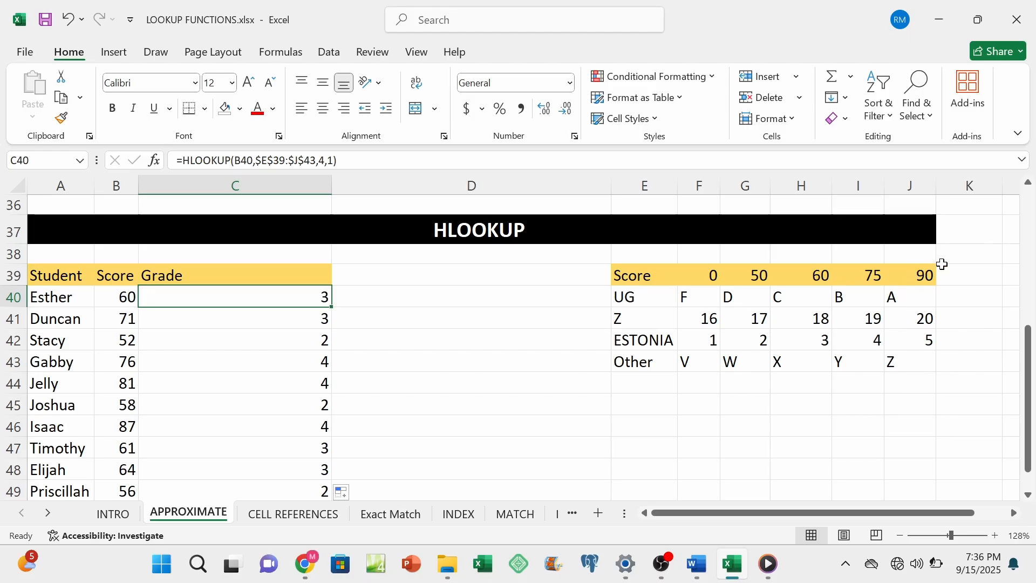
left_click(730, 300)
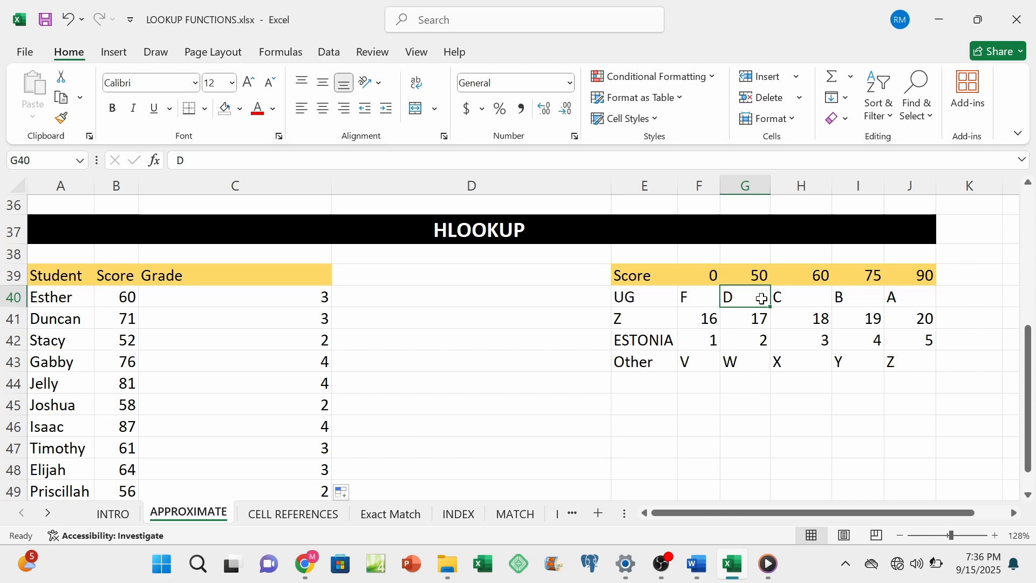
left_click(792, 300)
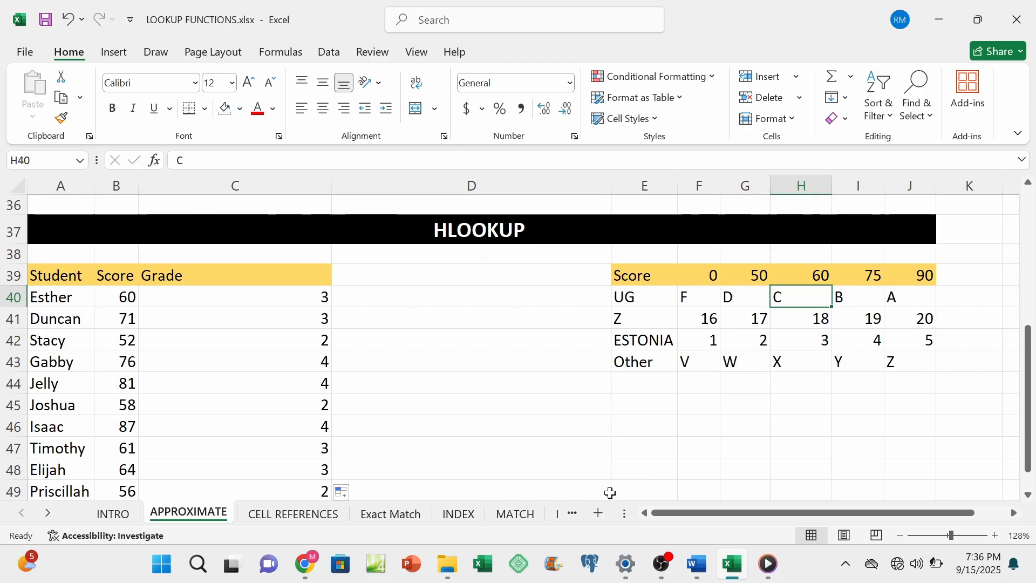
left_click(397, 517)
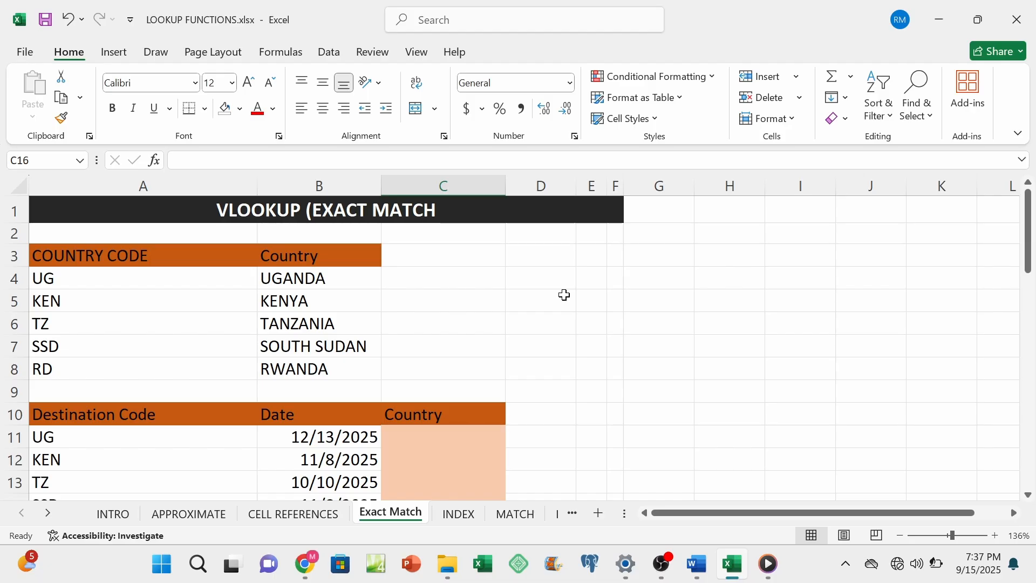
left_click(191, 514)
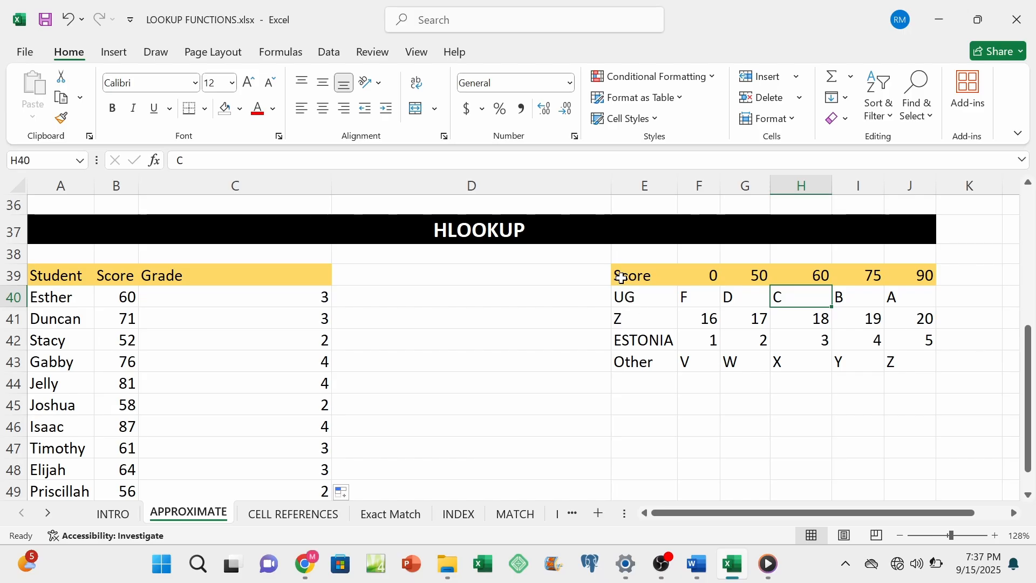
Step: Examine the HLOOKUP table's Score row E39:J39 and the result rows E40:J43 beneath it
left_click_drag(621, 279, 906, 275)
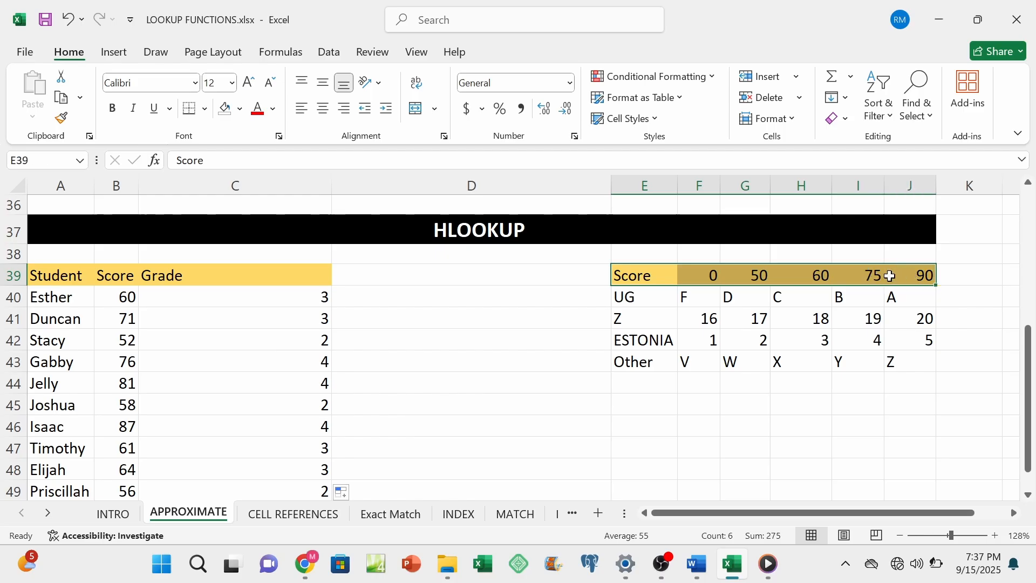
left_click(629, 303)
left_click(618, 277)
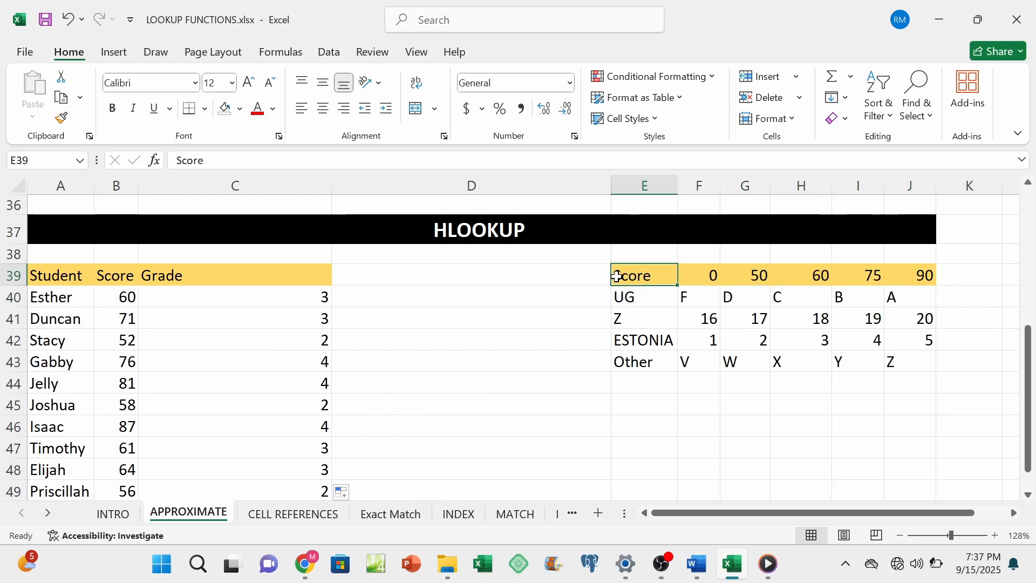
left_click_drag(618, 276, 902, 275)
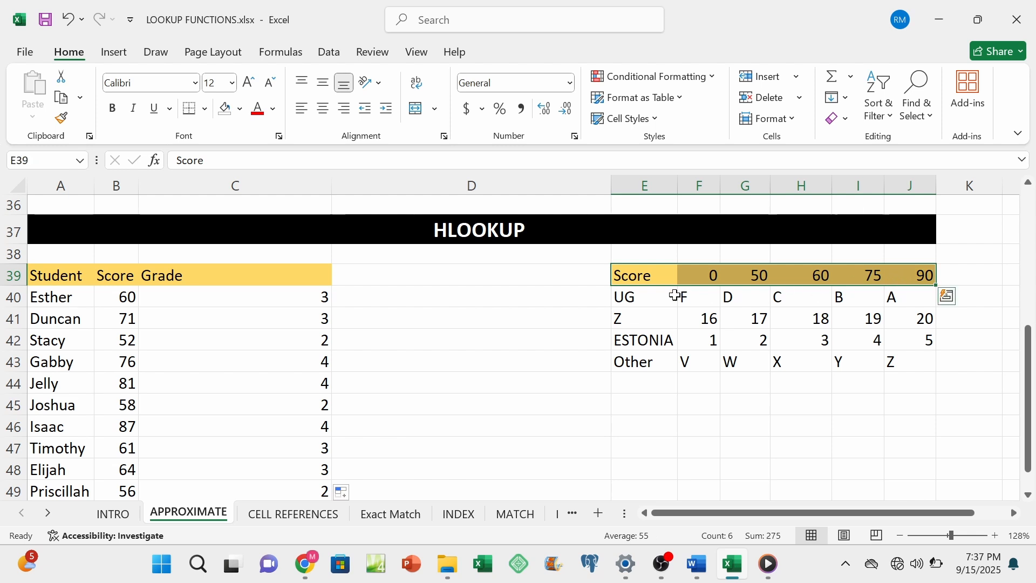
left_click_drag(620, 297, 919, 300)
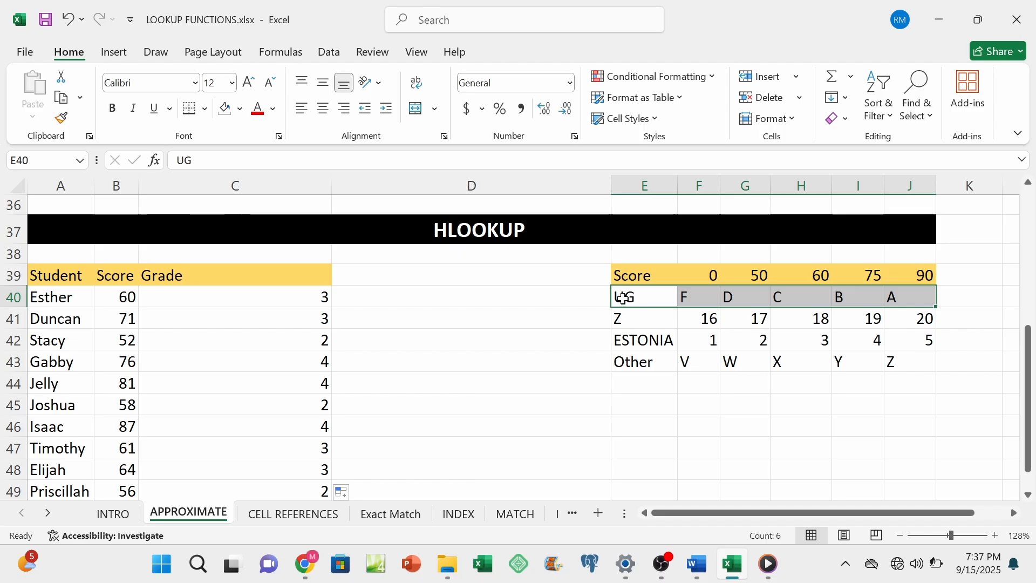
left_click_drag(624, 299, 918, 358)
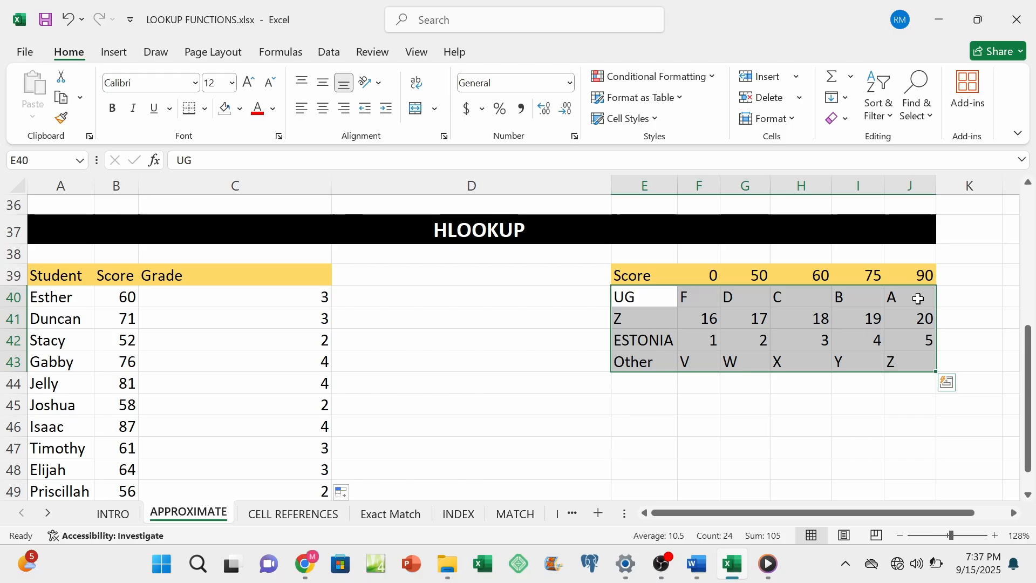
left_click(652, 299)
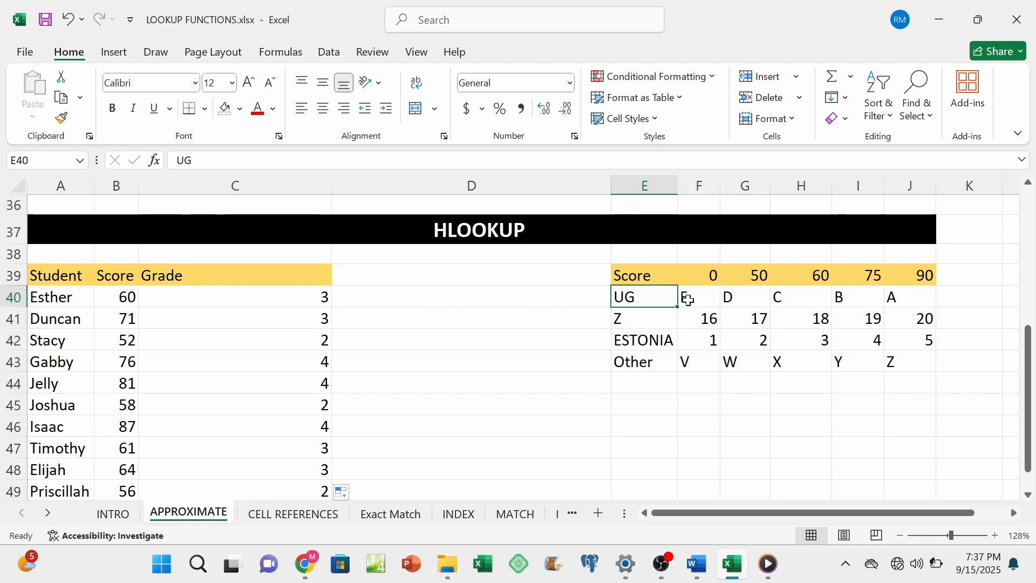
Step: Try moving the VLOOKUP table's Score column from E26:E31 to J26:J31 and restore its original position
scroll(679, 344, "up", 4)
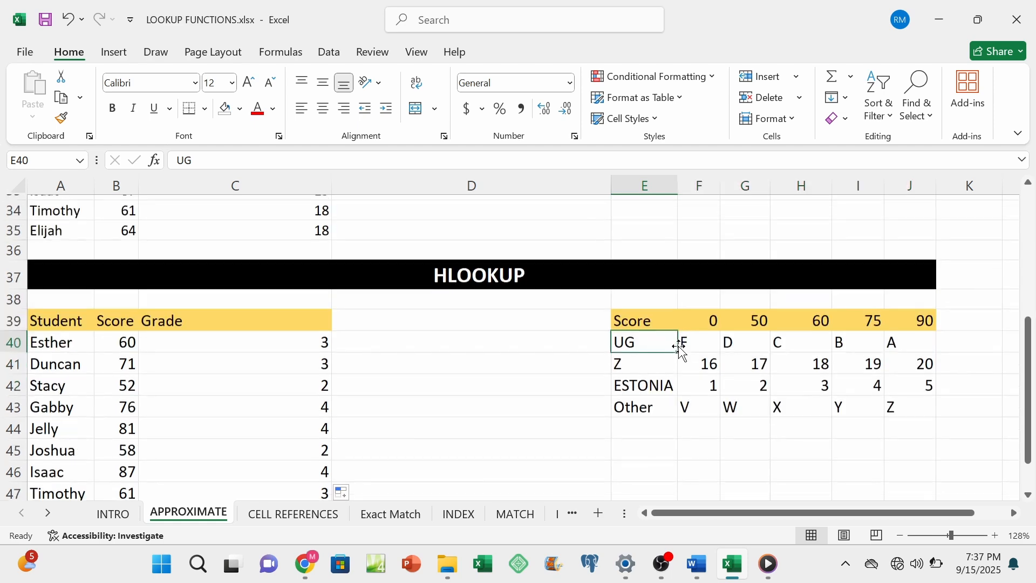
scroll(678, 346, "up", 1)
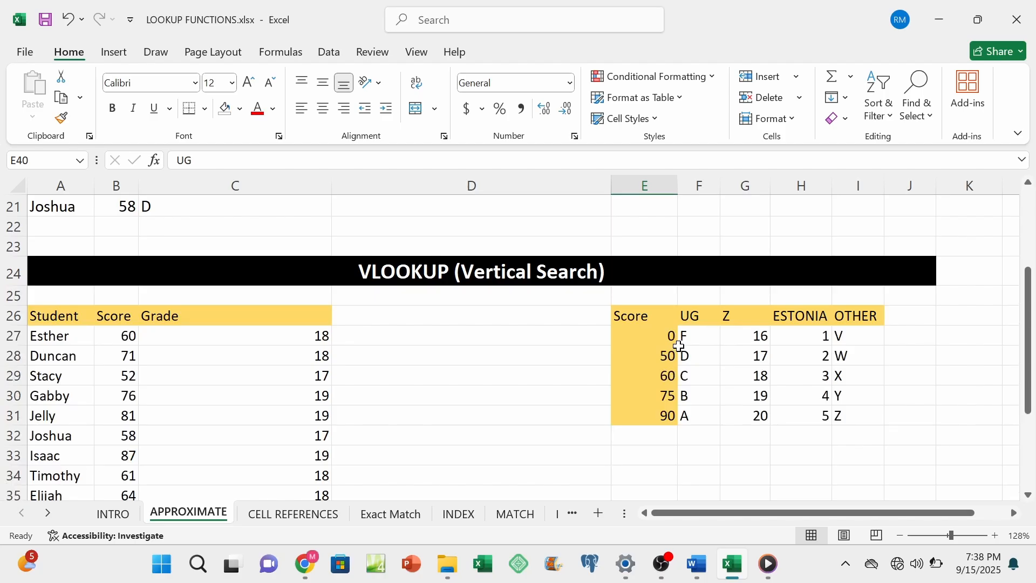
scroll(679, 346, "down", 1)
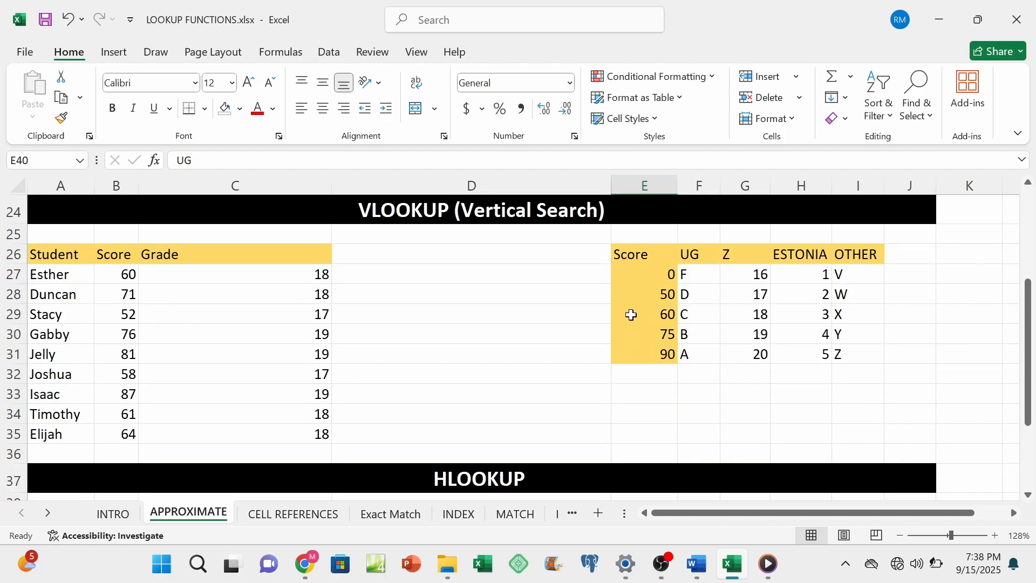
left_click_drag(639, 255, 638, 354)
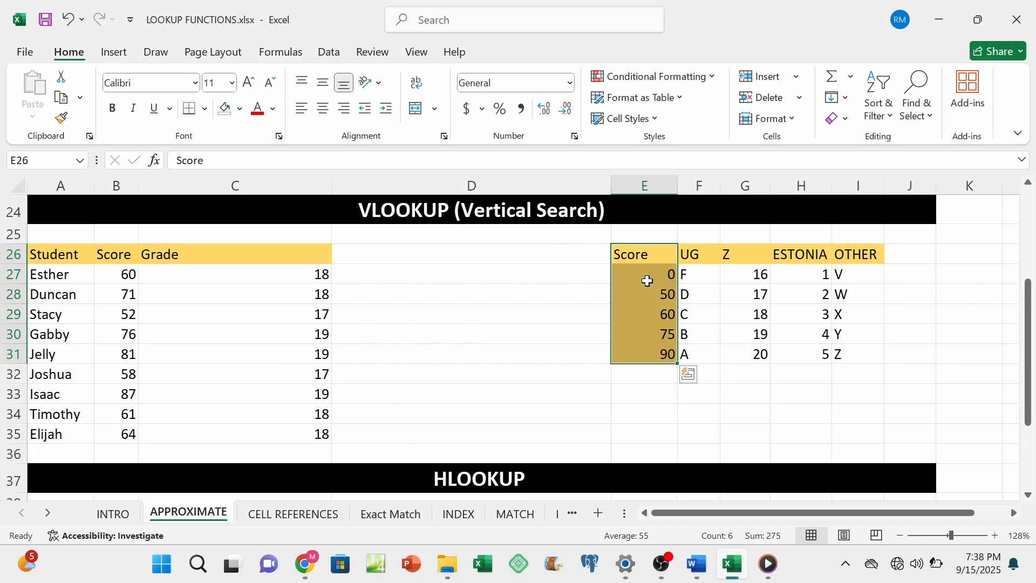
key("ctrl+q")
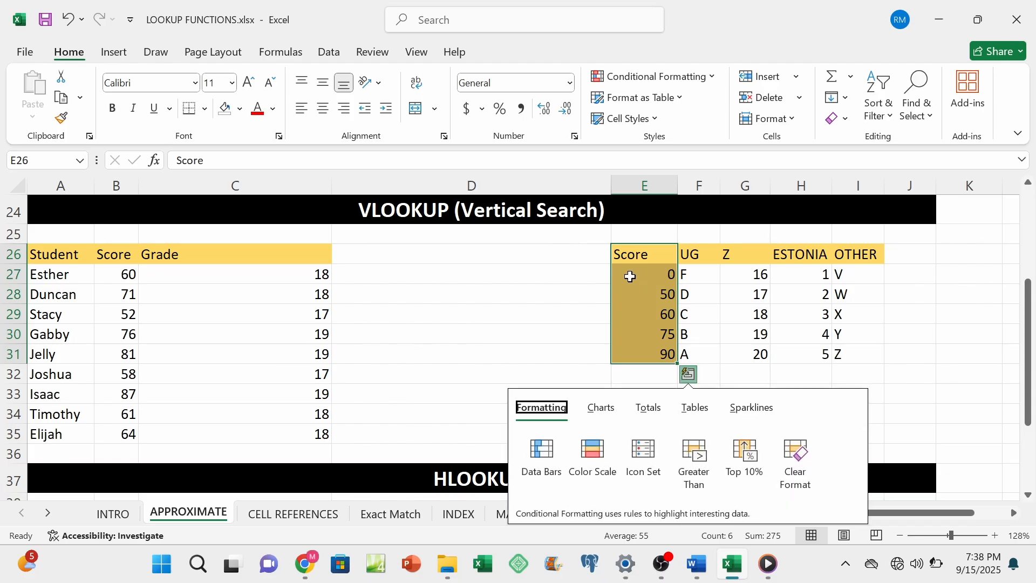
left_click_drag(679, 284, 905, 284)
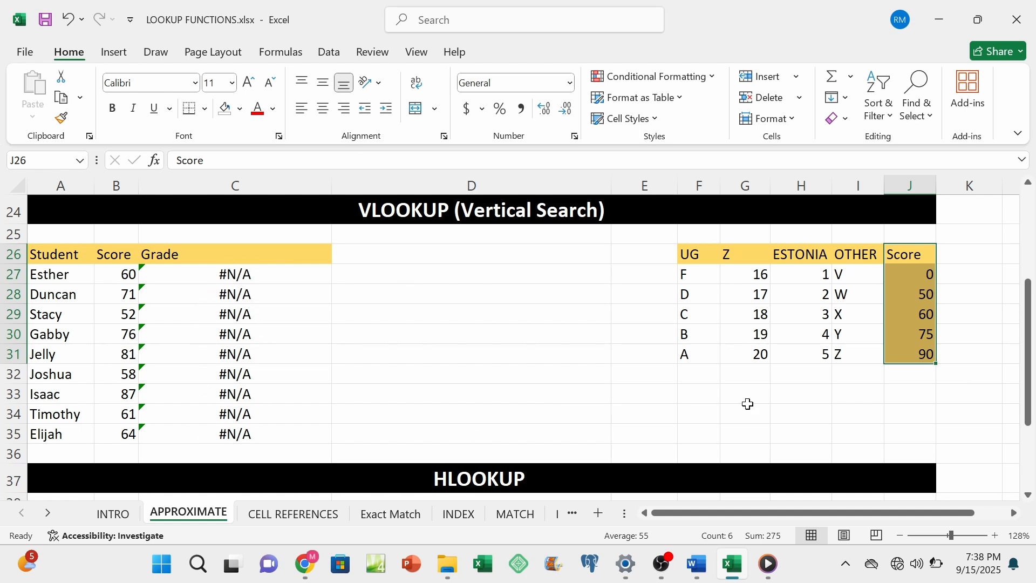
left_click_drag(886, 338, 659, 331)
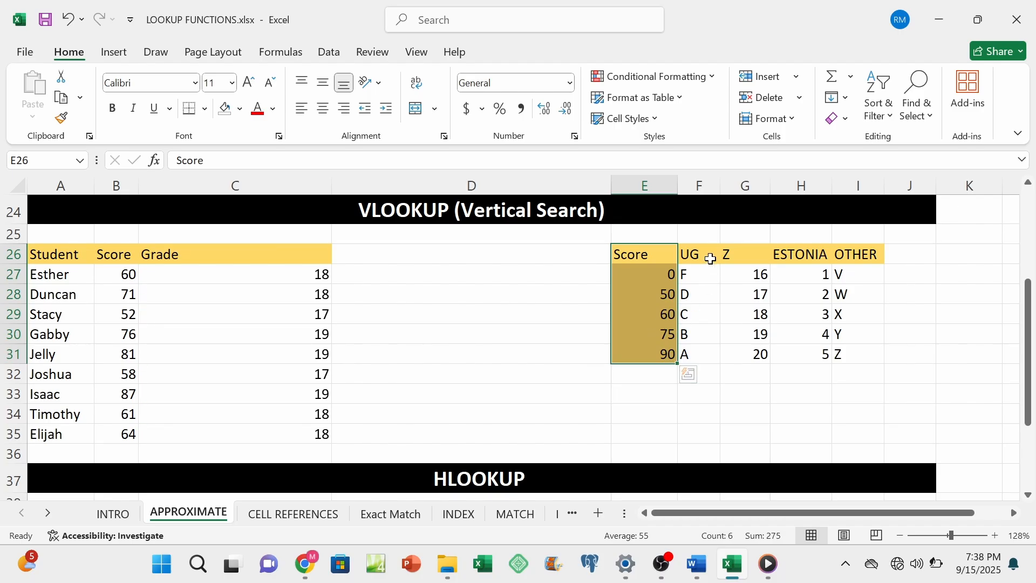
Step: Highlight the VLOOKUP table's result columns F26:I31 beside the Score column
left_click_drag(709, 257, 855, 347)
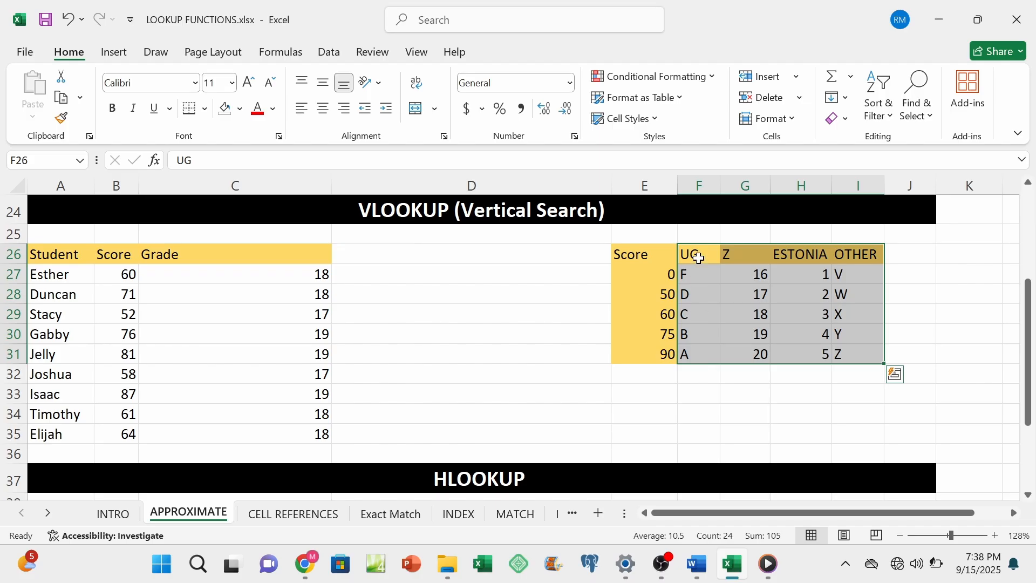
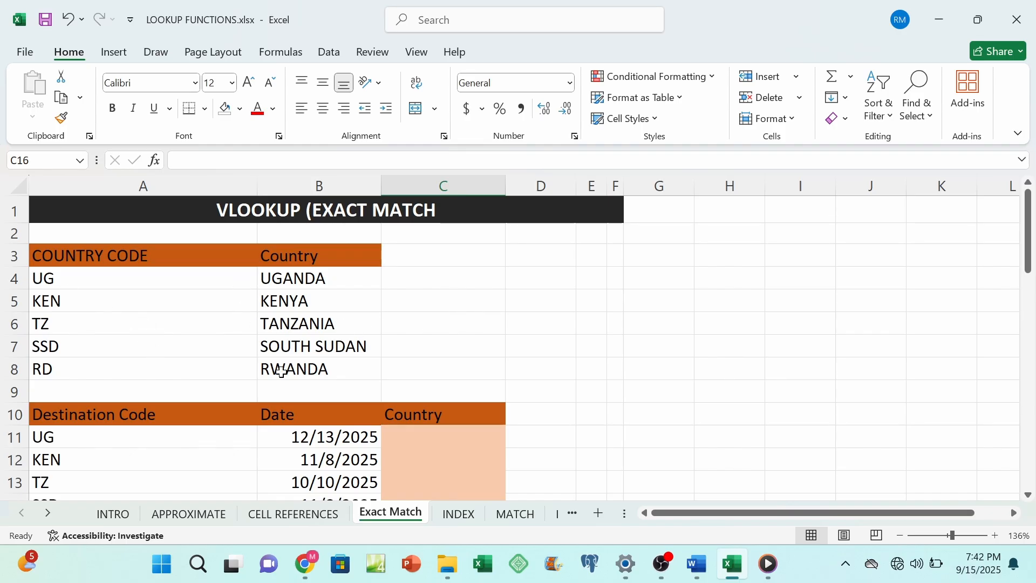
Step: Begin a VLOOKUP formula in C11 of the destination table, using destination code A11 as the lookup value
scroll(281, 371, "down", 1)
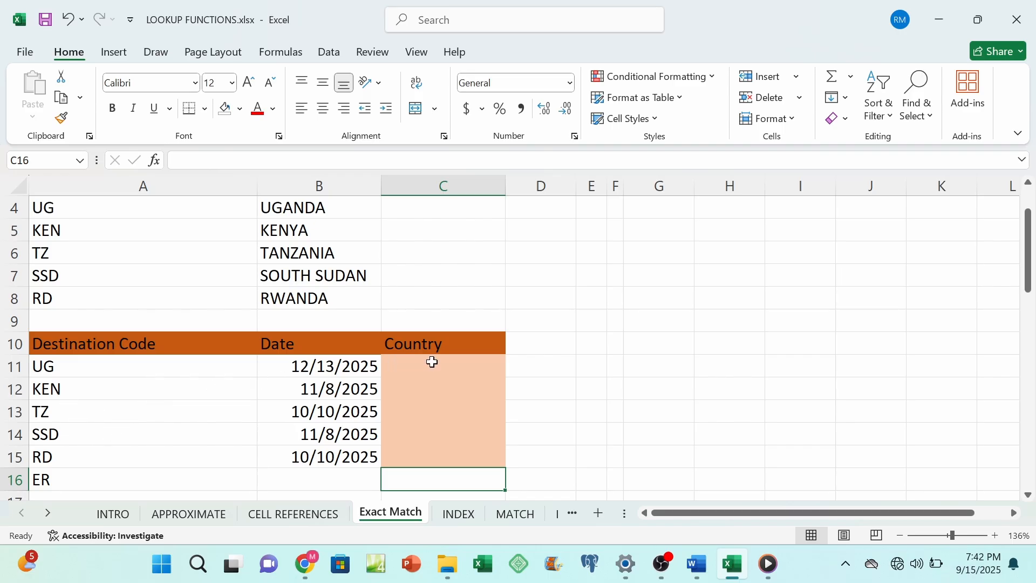
scroll(426, 427, "down", 2)
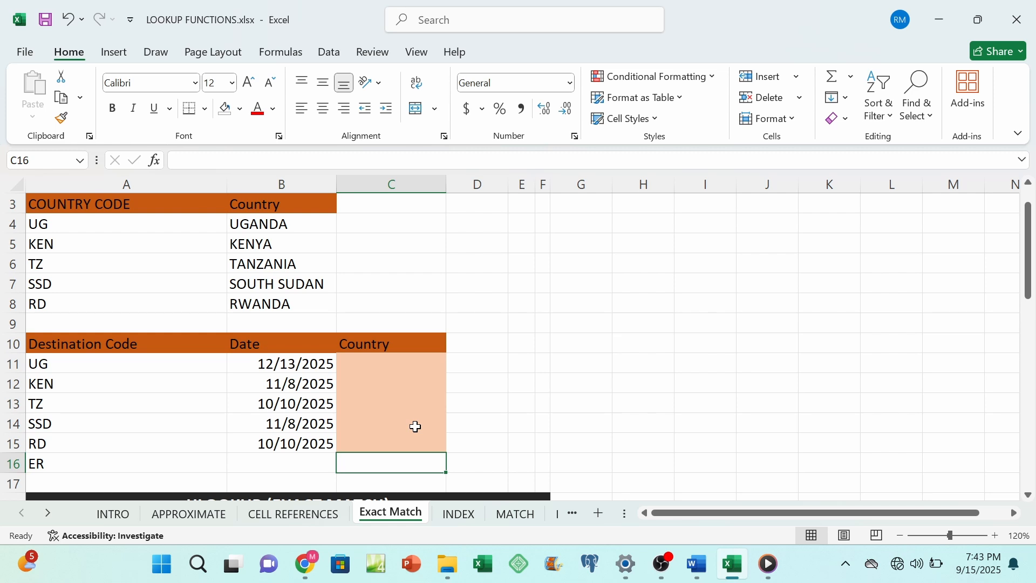
left_click(361, 364)
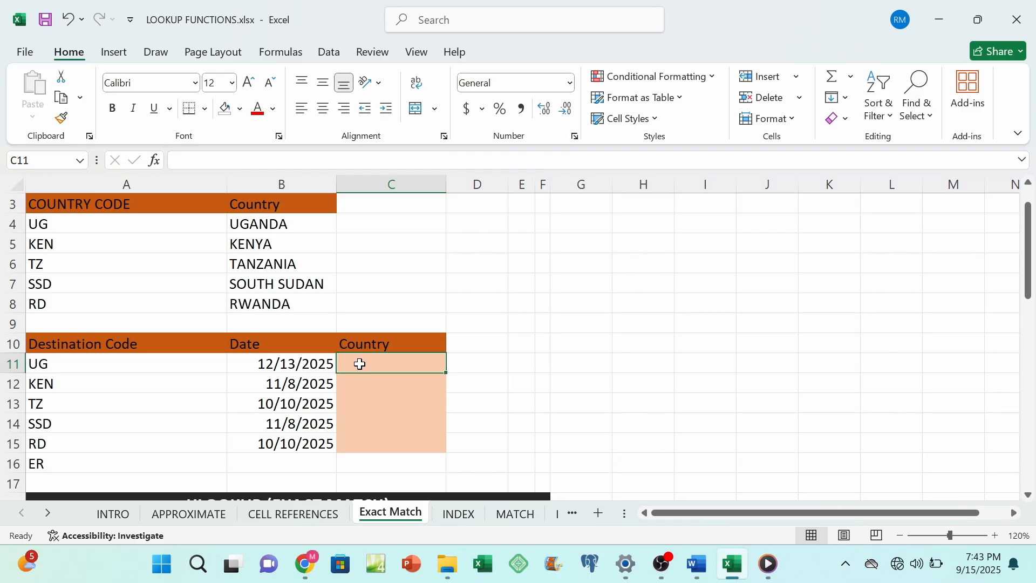
type("=V")
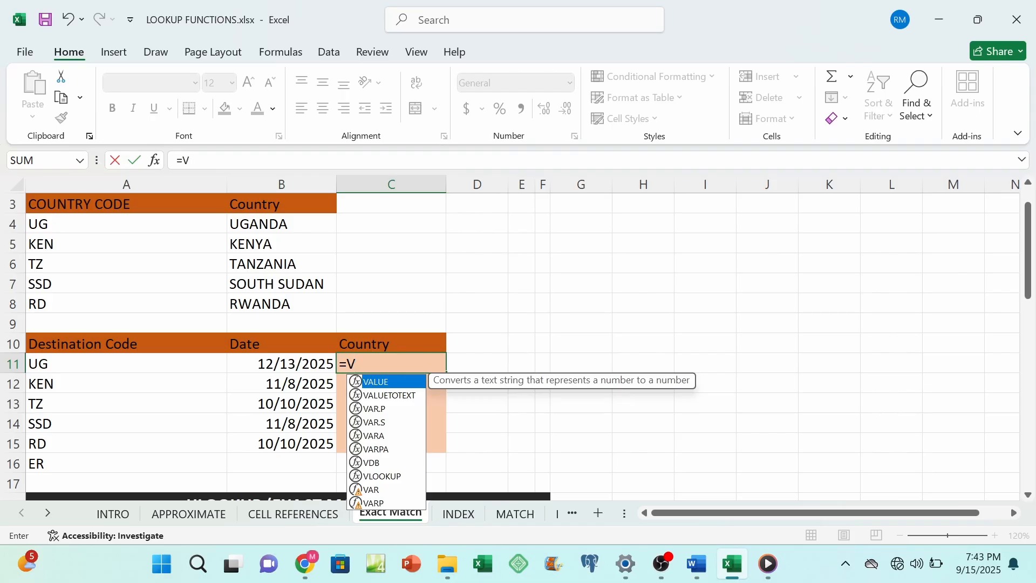
type("LOOKUP")
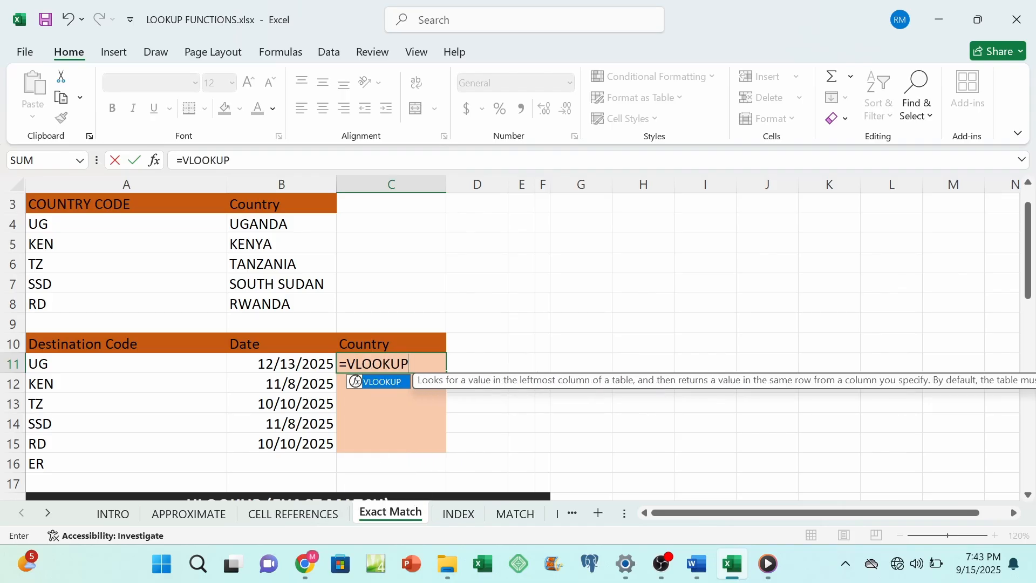
type("(")
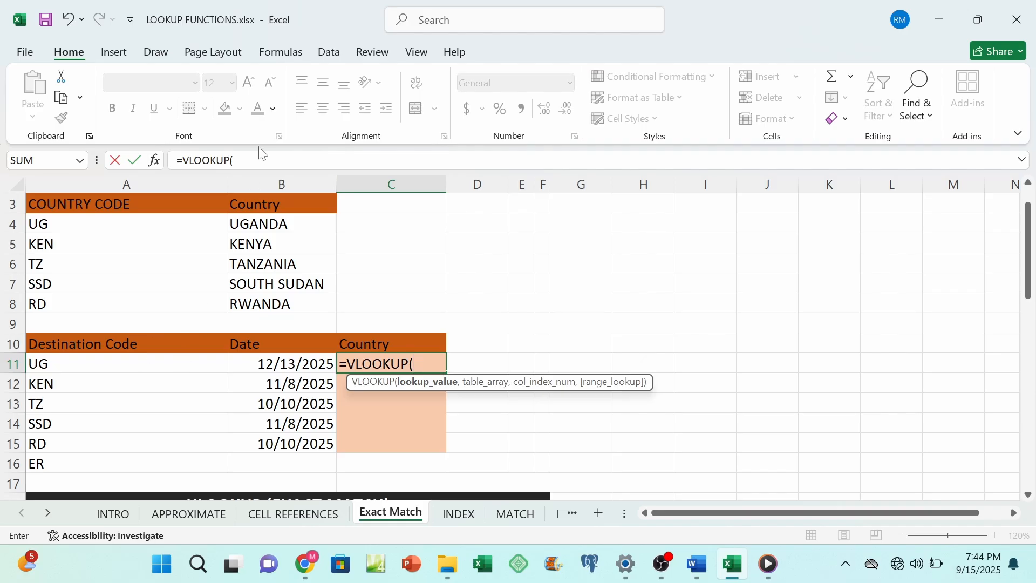
left_click(50, 365)
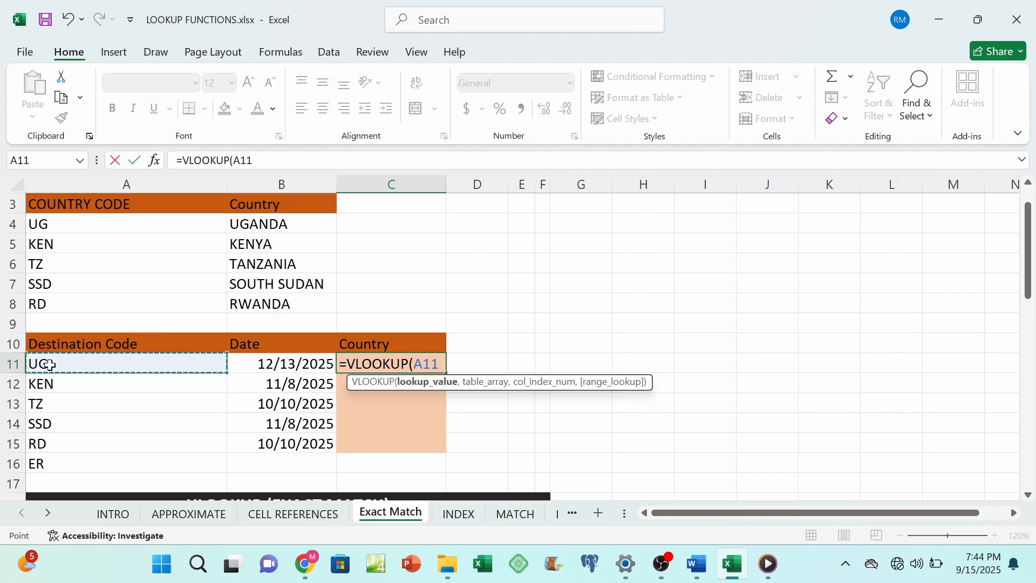
type(",")
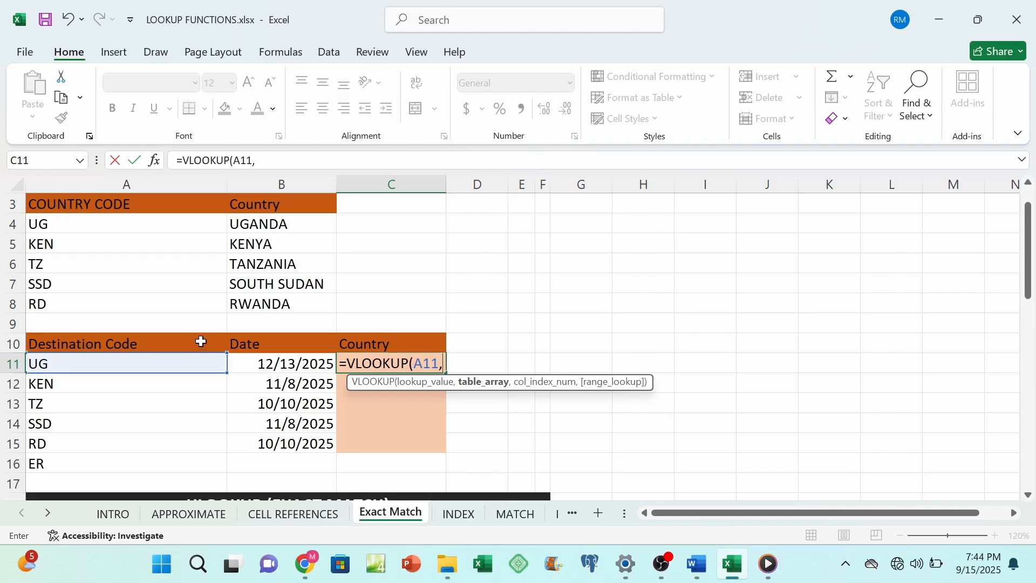
Step: Complete the C11 VLOOKUP with the absolute table range $A$3:$B$8, column index 2 and FALSE for an exact match
left_click_drag(33, 206, 289, 297)
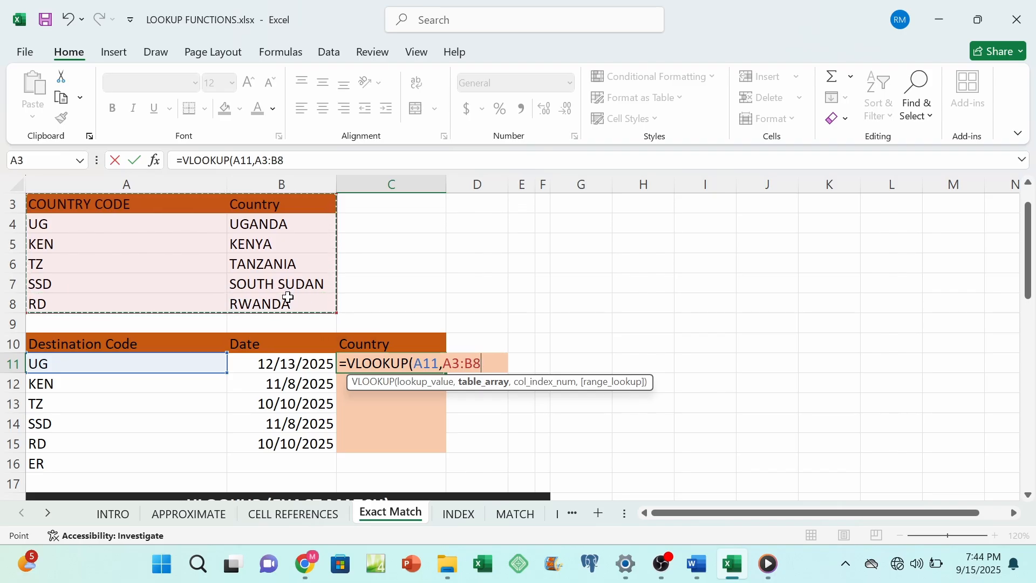
key("F4")
type(",")
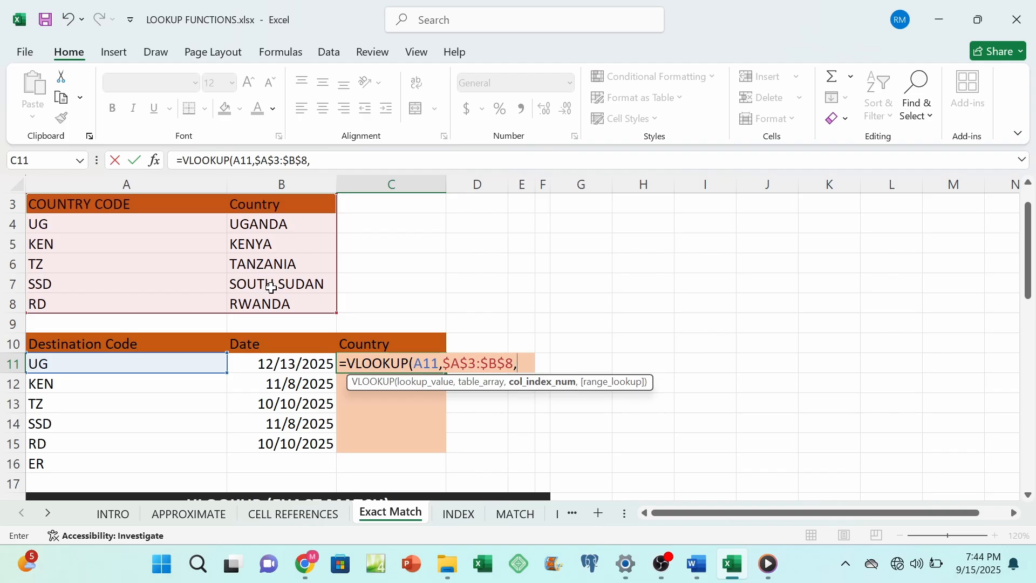
type("2,")
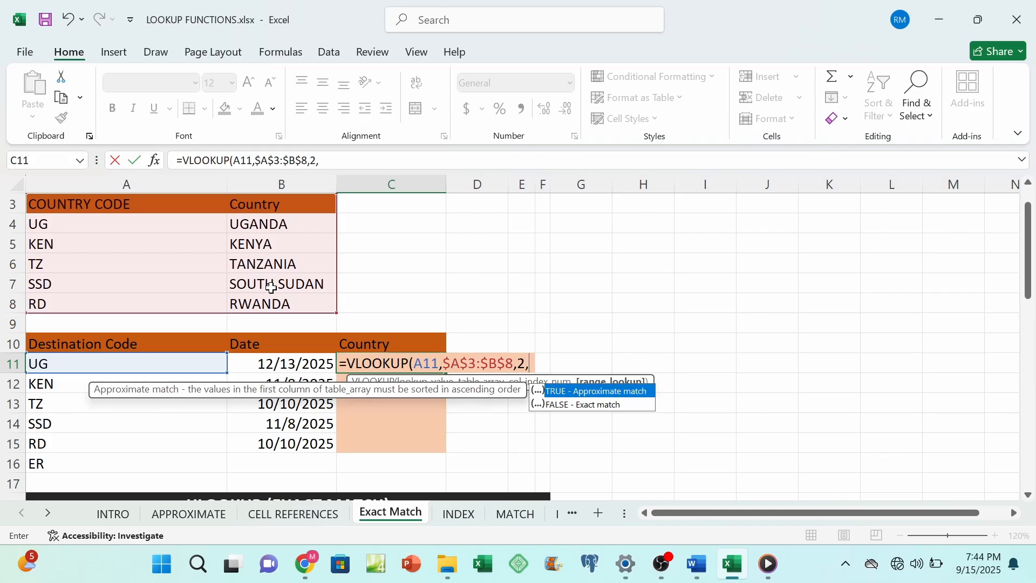
type("F")
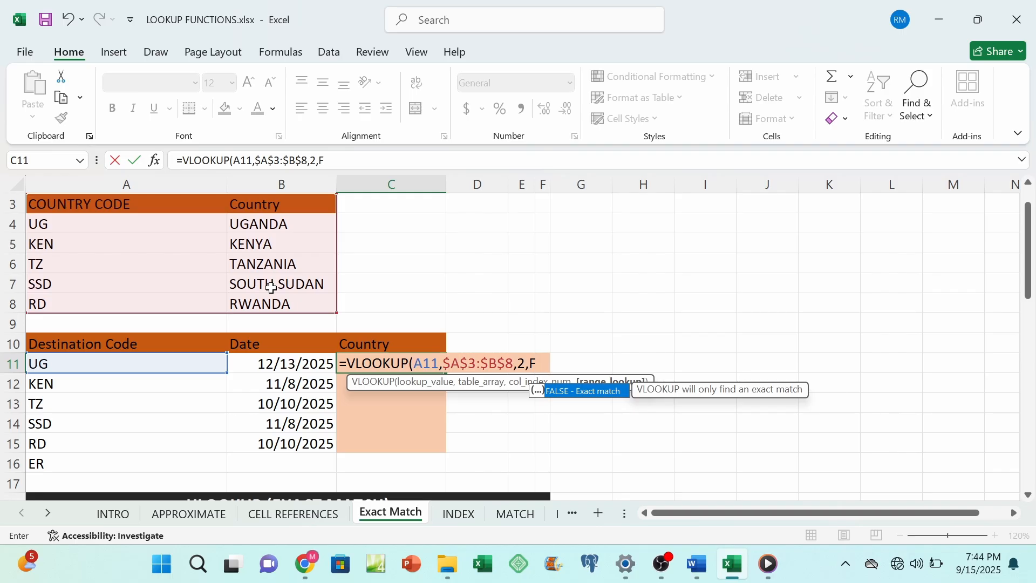
type("ALSE")
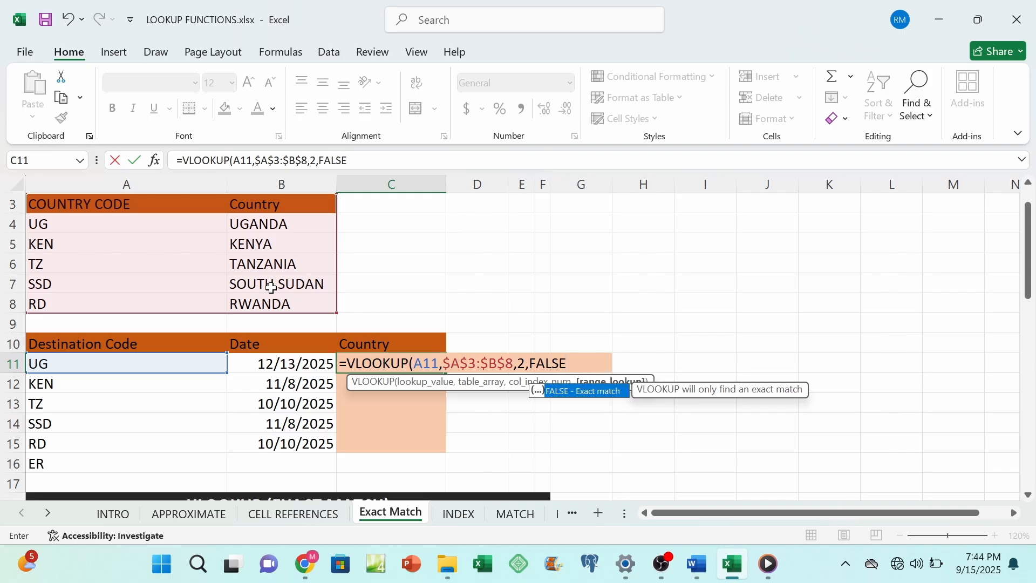
type(")")
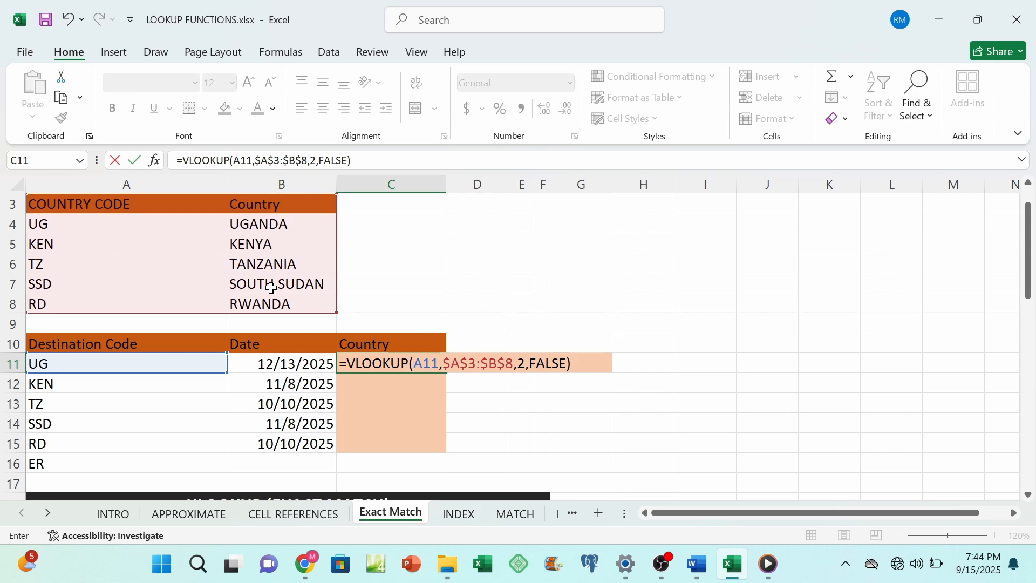
key("Return")
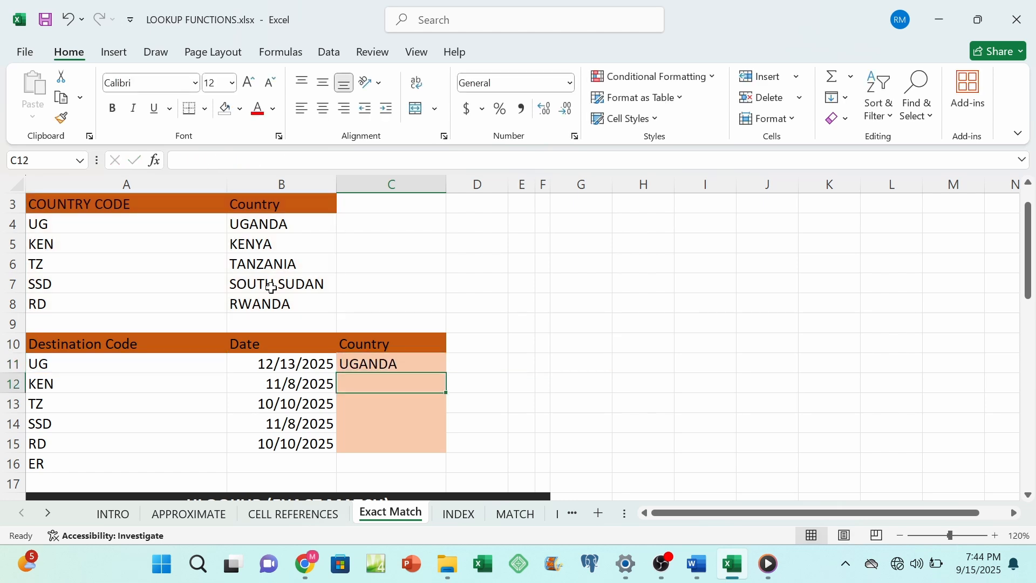
Step: Fill the C11 formula down the Country column, and clear C16 and the ER code in A16
left_click(366, 364)
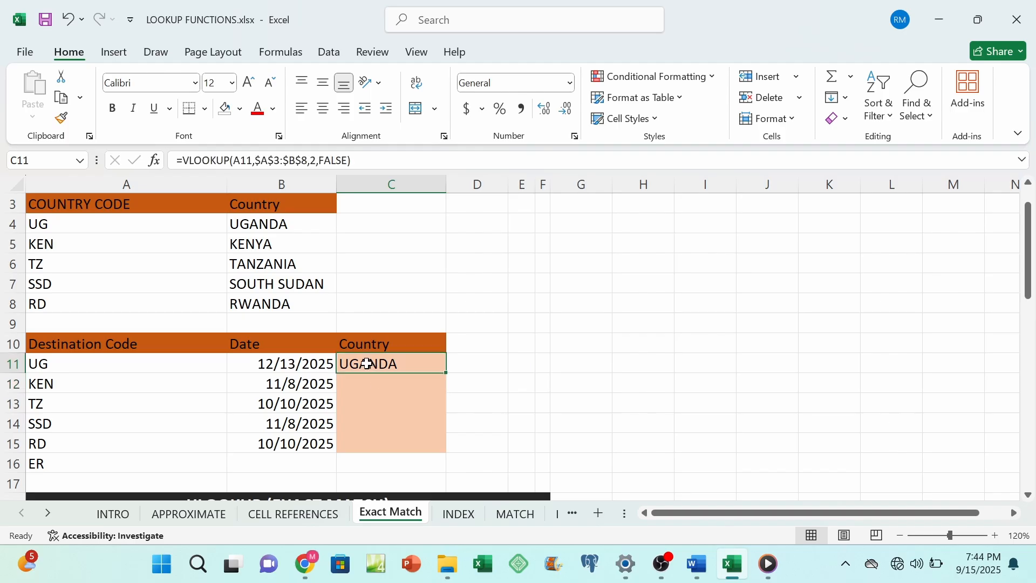
double_click(447, 374)
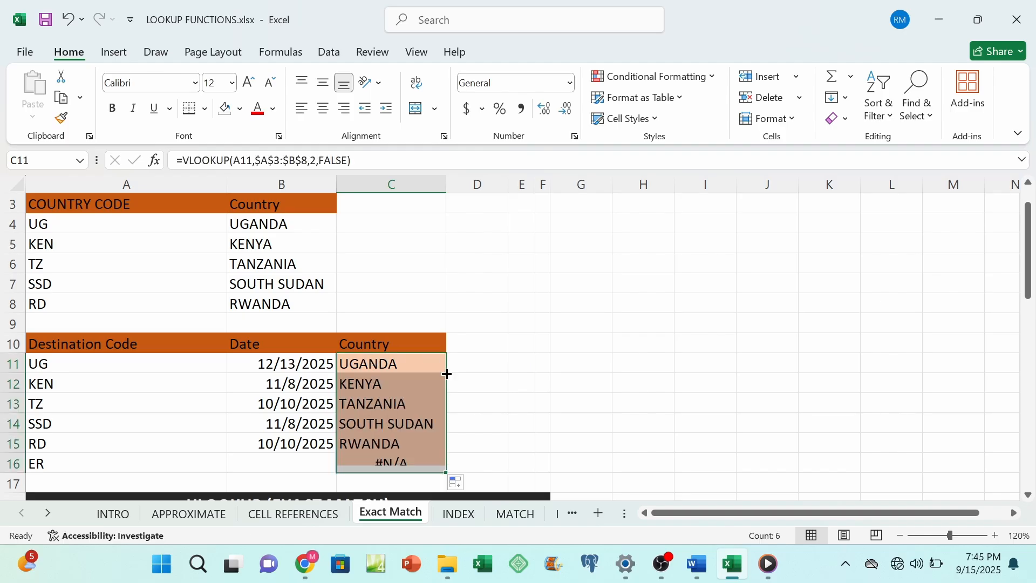
left_click(396, 466)
key("Delete")
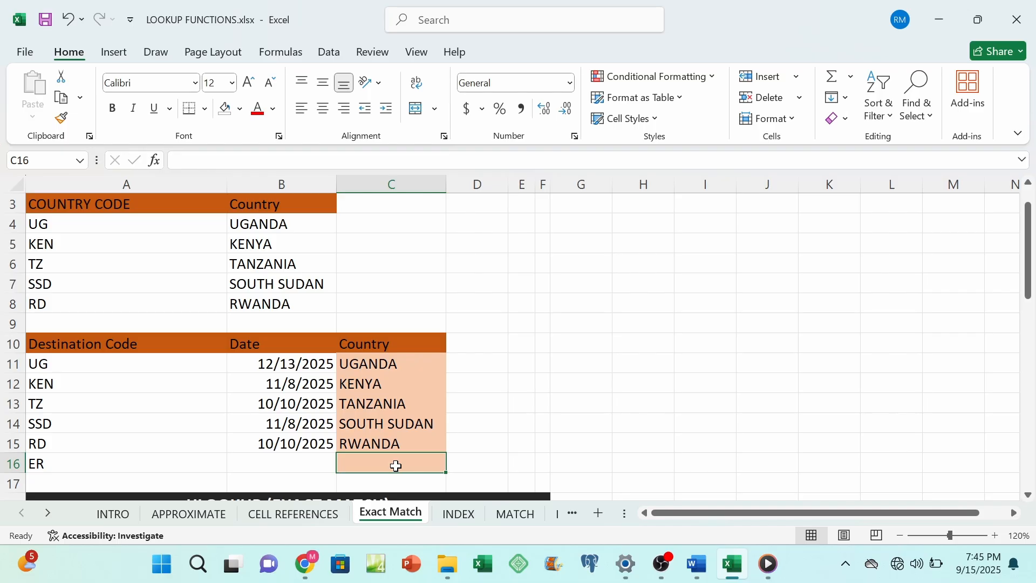
left_click(57, 463)
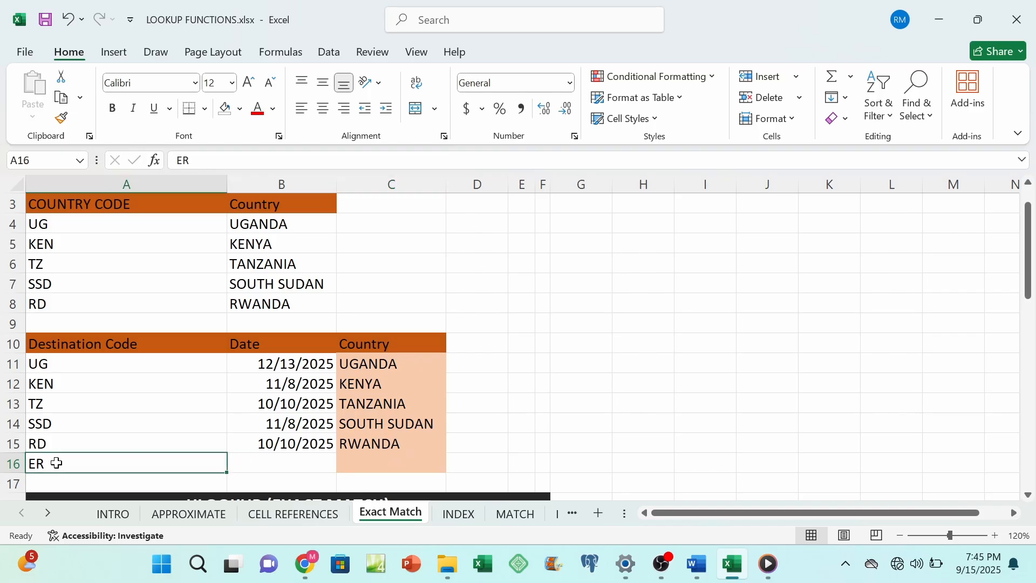
key("Delete")
Step: Begin an HLOOKUP formula in D24 of the Discount column, using discount code B24 as the lookup value
scroll(158, 405, "down", 5)
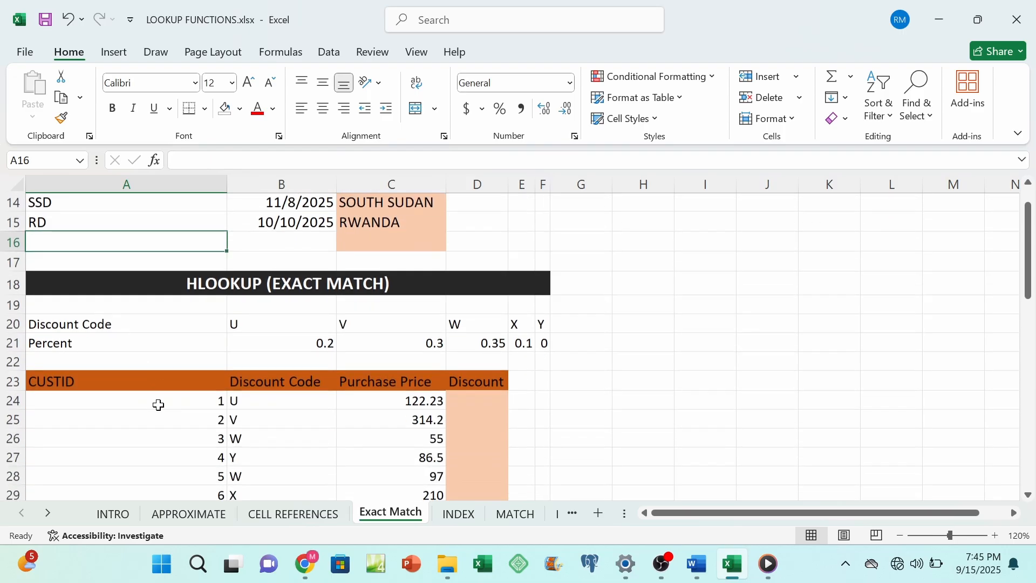
scroll(158, 406, "down", 1)
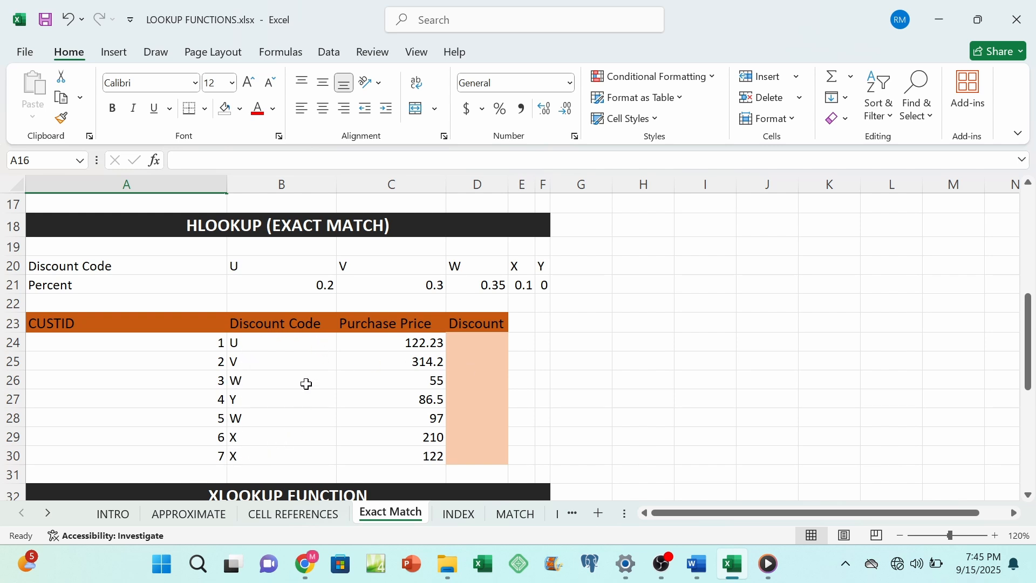
left_click(457, 342)
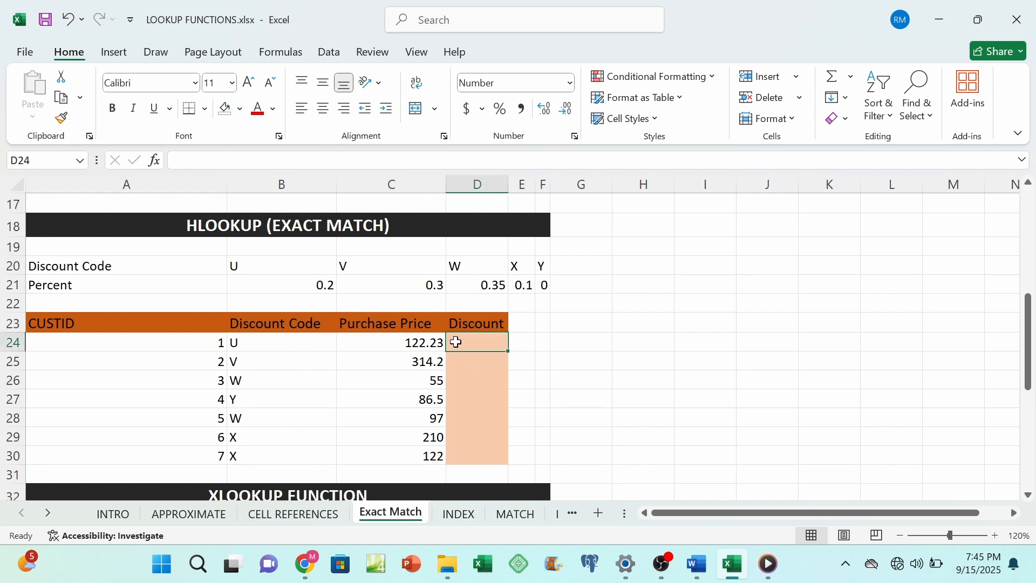
type("=H")
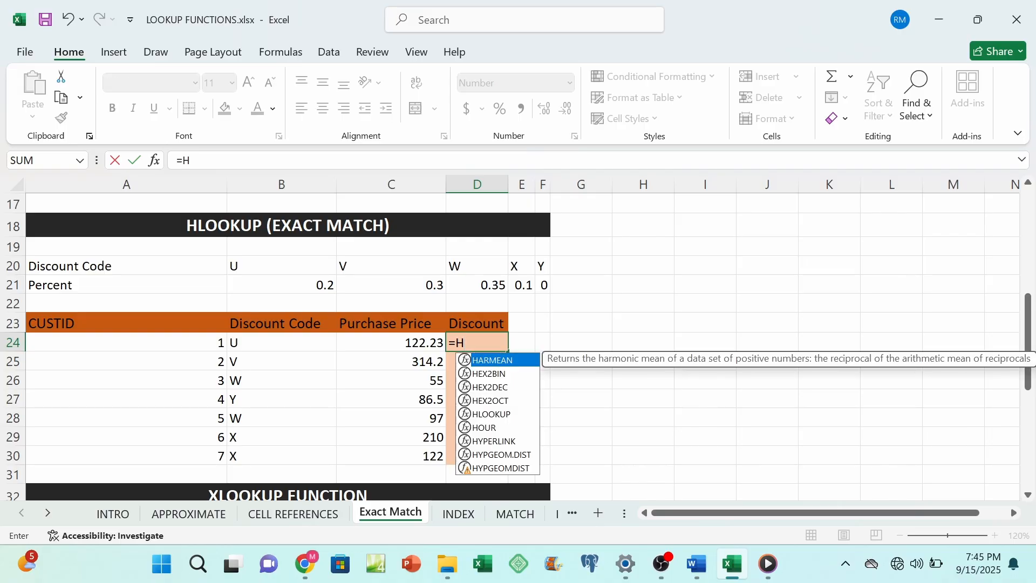
type("LOOKUP")
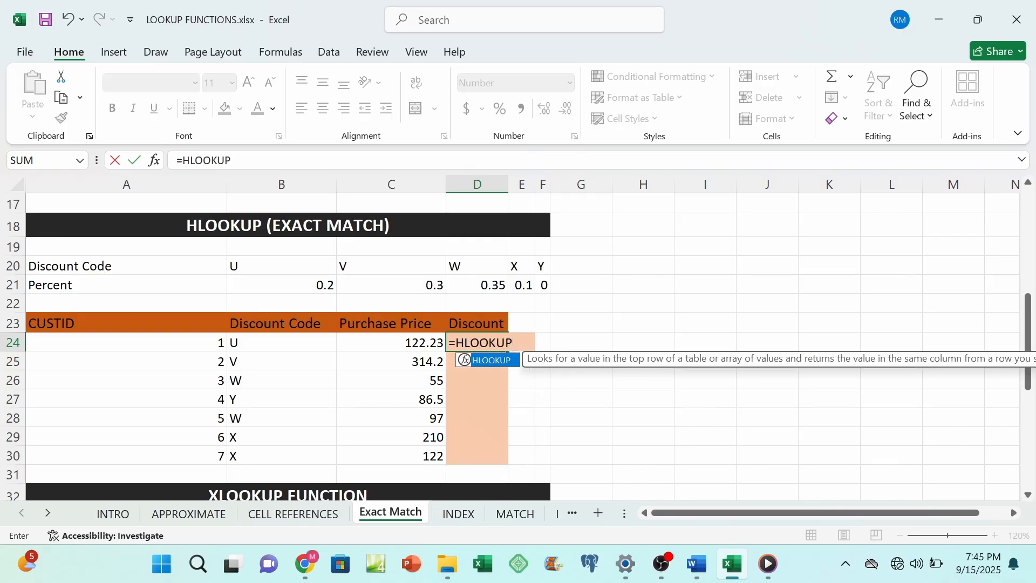
type("(")
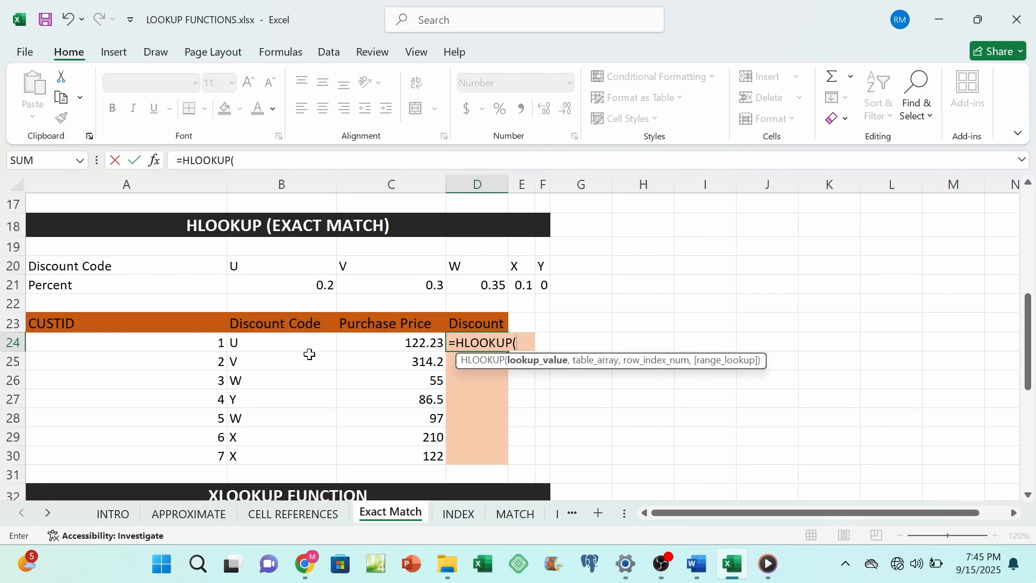
left_click(251, 344)
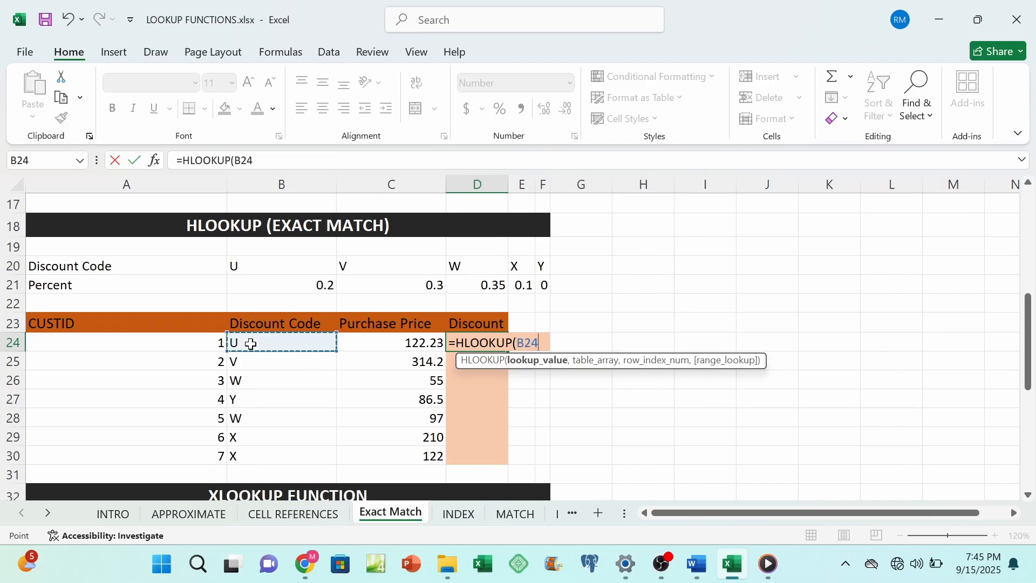
type(",")
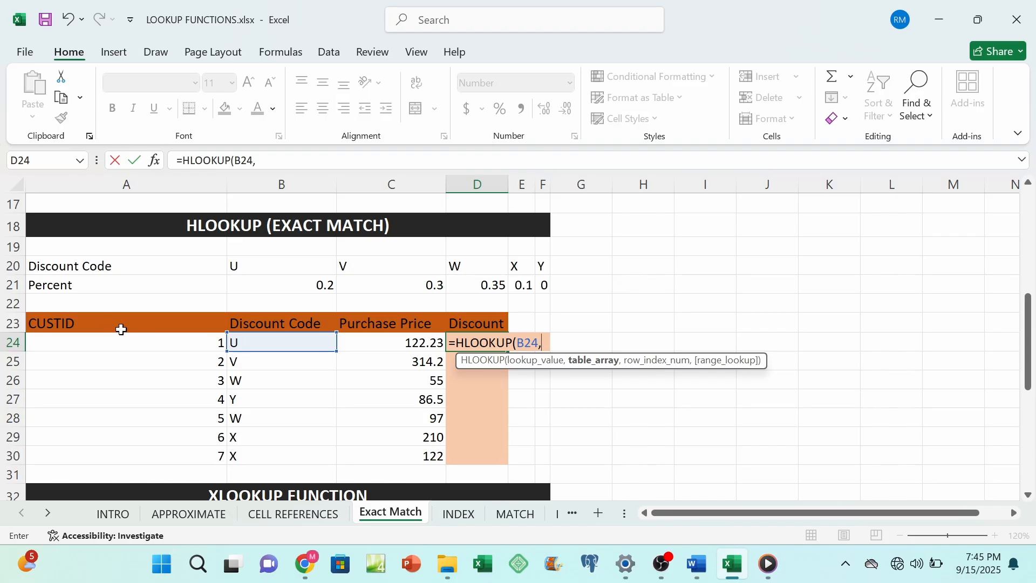
Step: Complete the D24 HLOOKUP with the absolute table range $A$20:$F$21, row index 2 and 0 for an exact match
left_click_drag(35, 263, 542, 286)
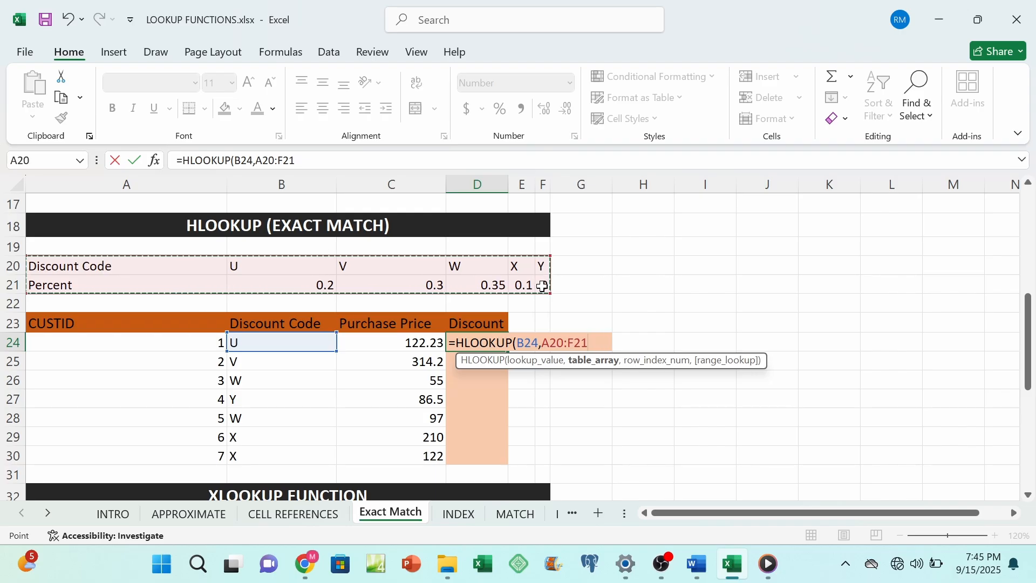
key("F4")
type(",")
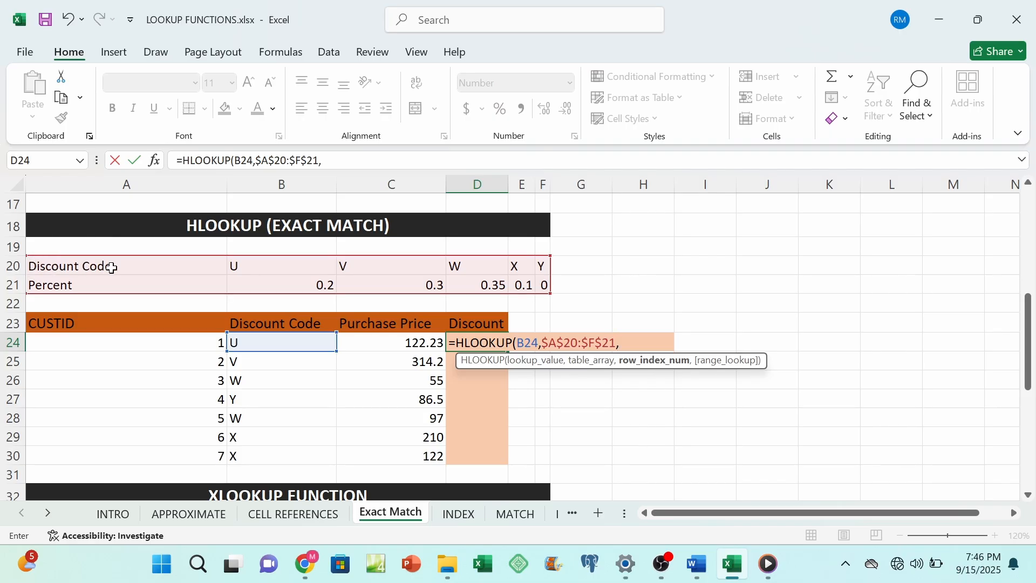
type("2,")
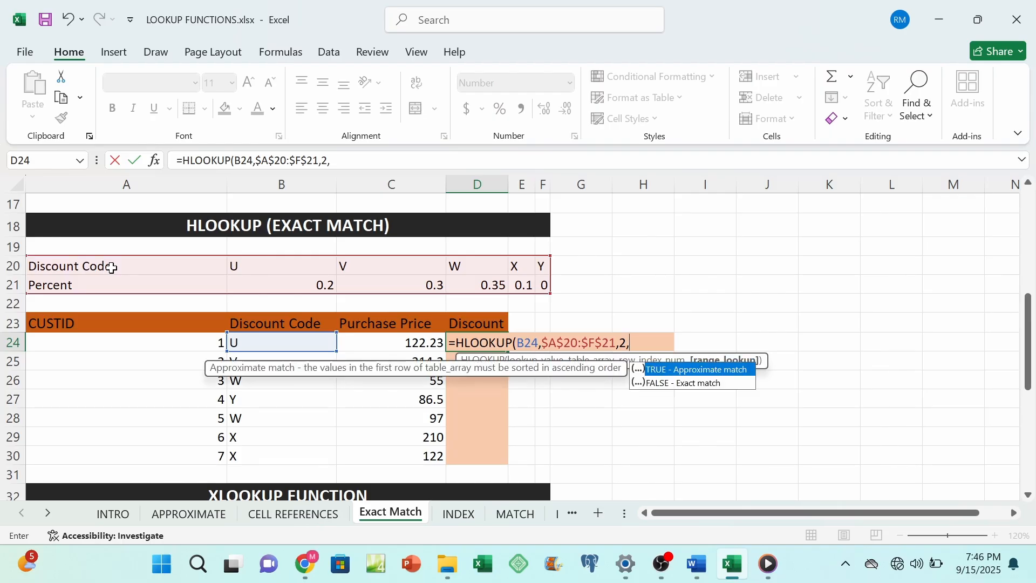
type("0)")
key("Return")
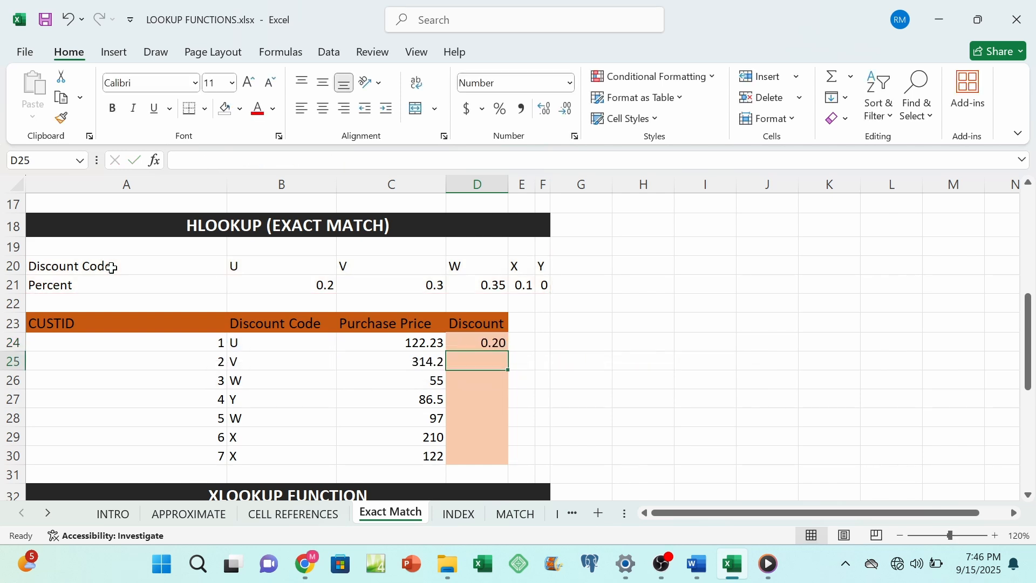
Step: Compare D24 with code U's percent in B21, and fill the HLOOKUP formula down the Discount column to D30
left_click(473, 345)
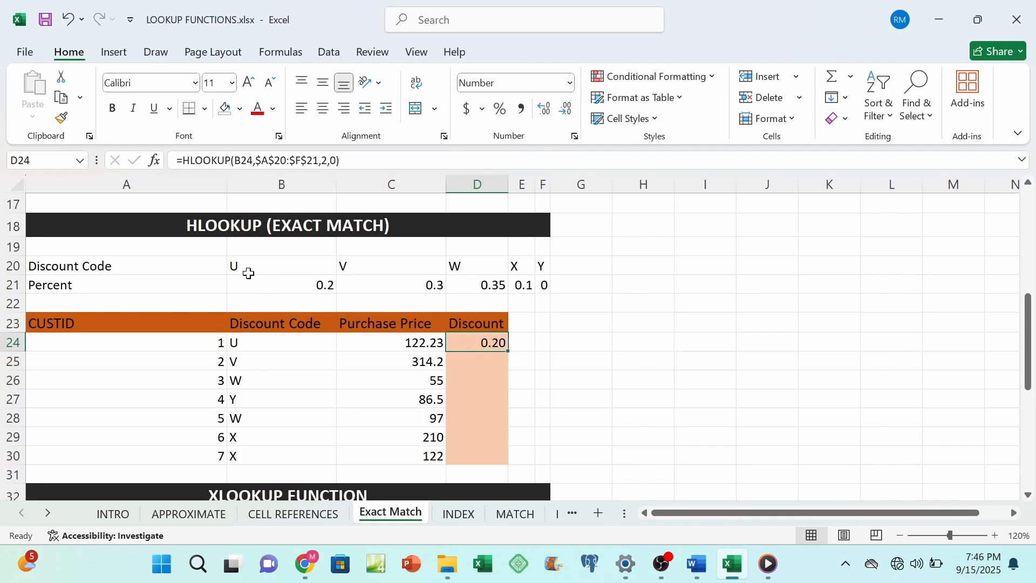
left_click(321, 288)
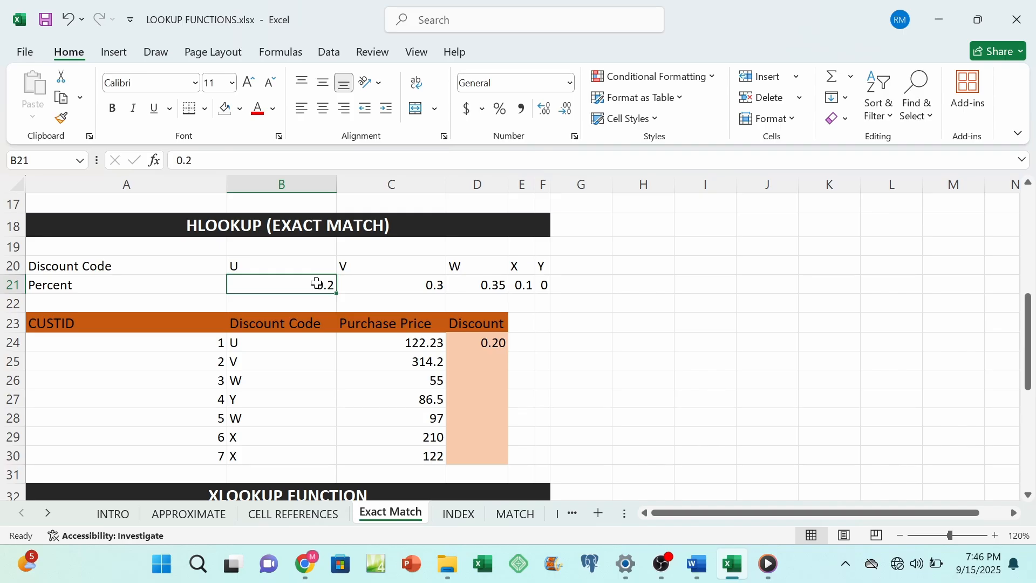
left_click(482, 343)
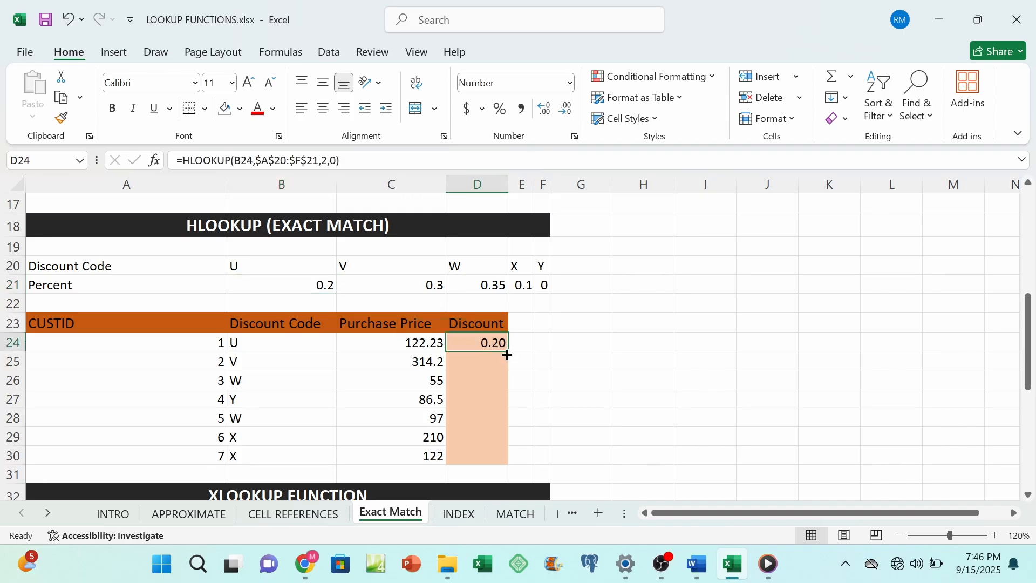
double_click(508, 355)
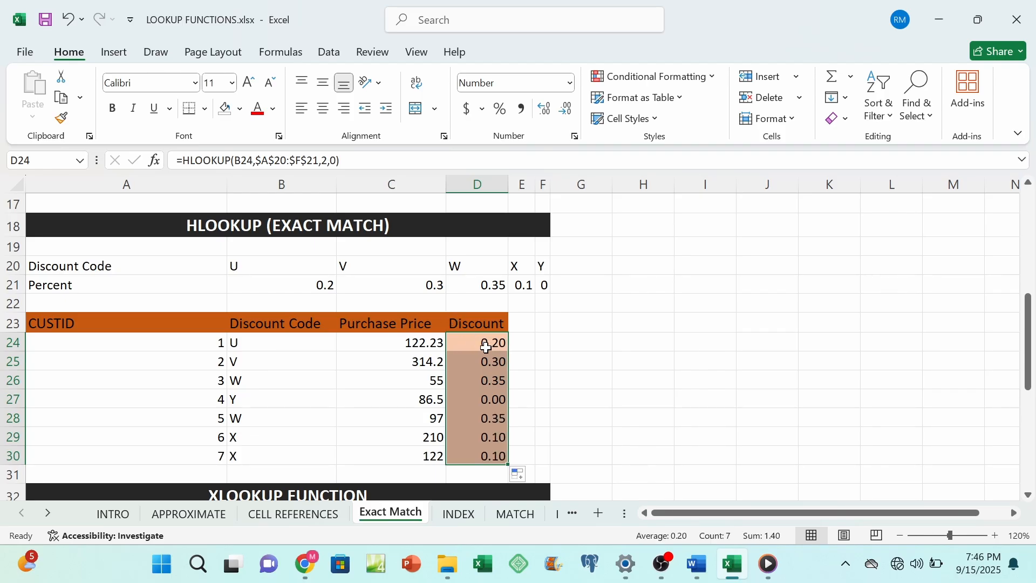
Step: Multiply the HLOOKUP in D24 by purchase price C24 and fill the formula down the Discount column to D30
double_click(484, 343)
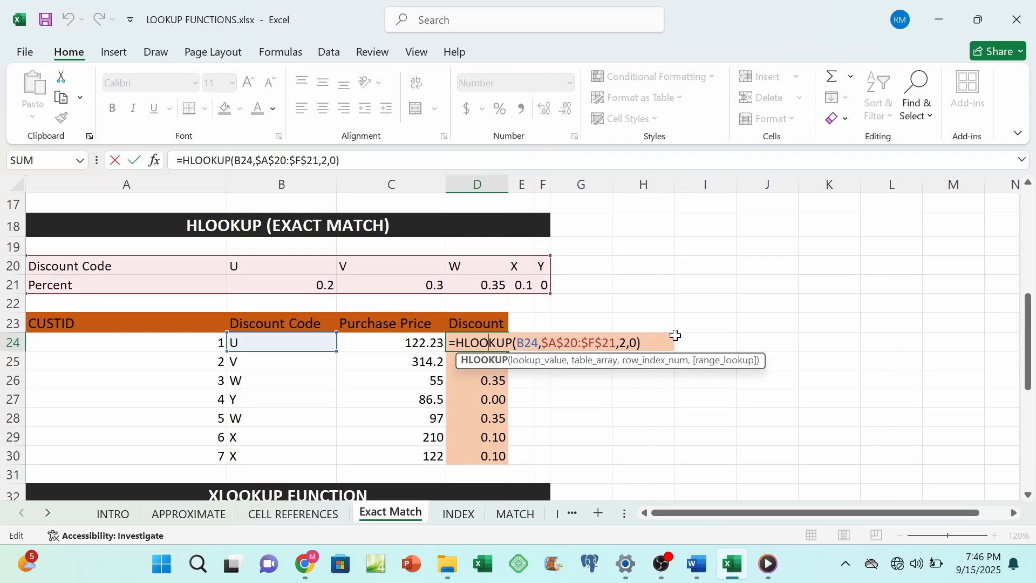
key("End")
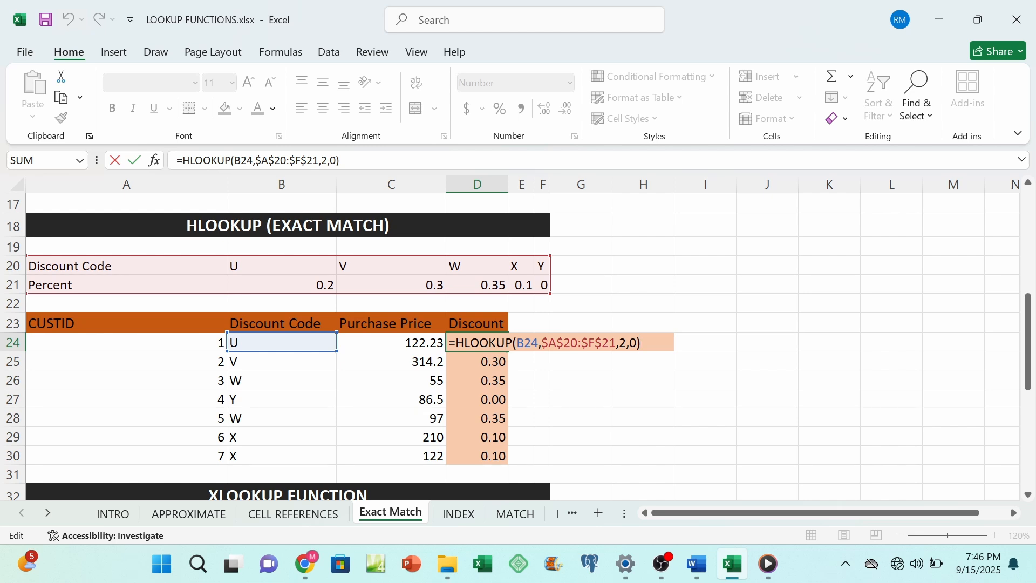
type("*")
left_click(412, 344)
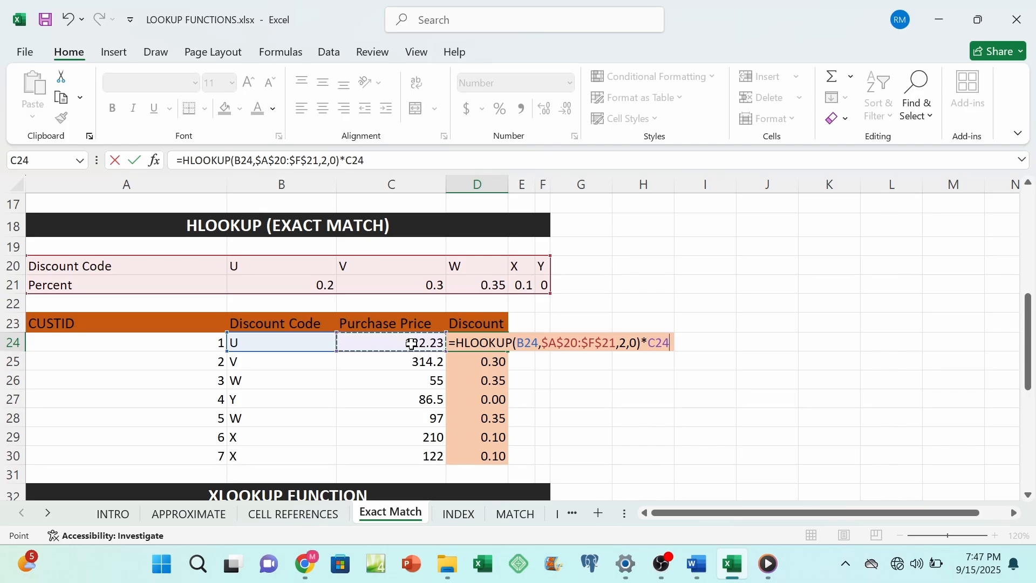
key("Return")
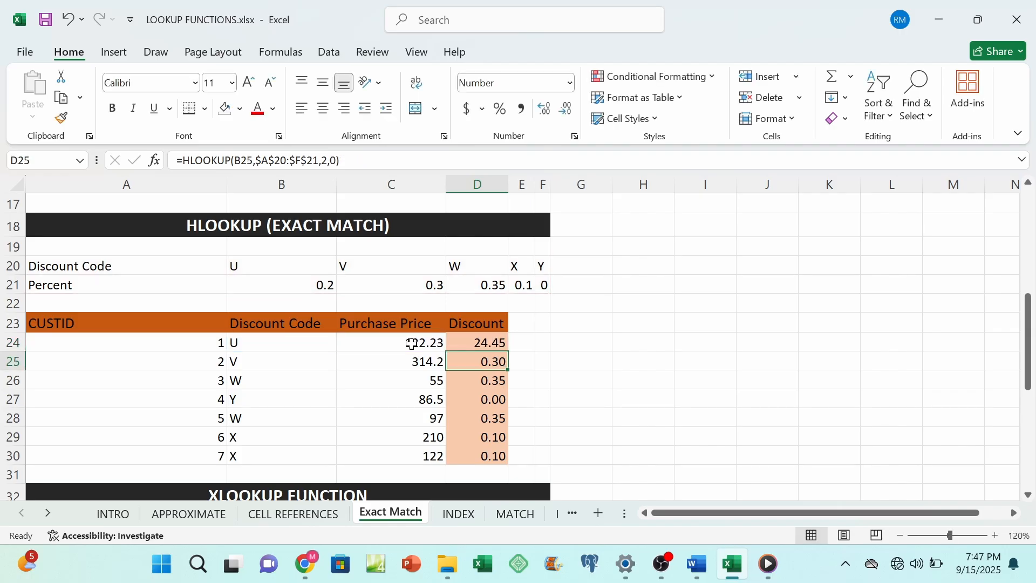
left_click(463, 342)
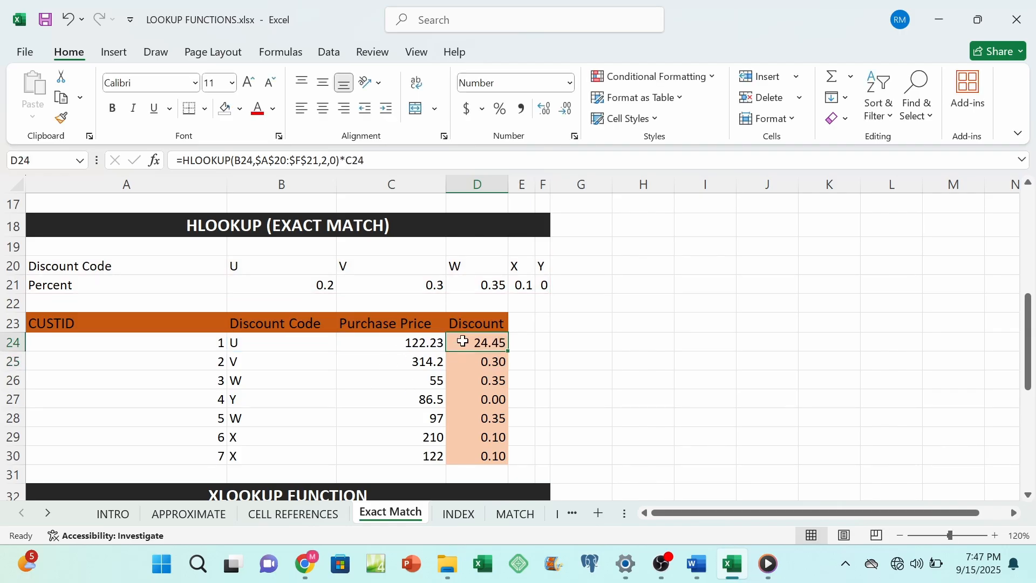
double_click(510, 353)
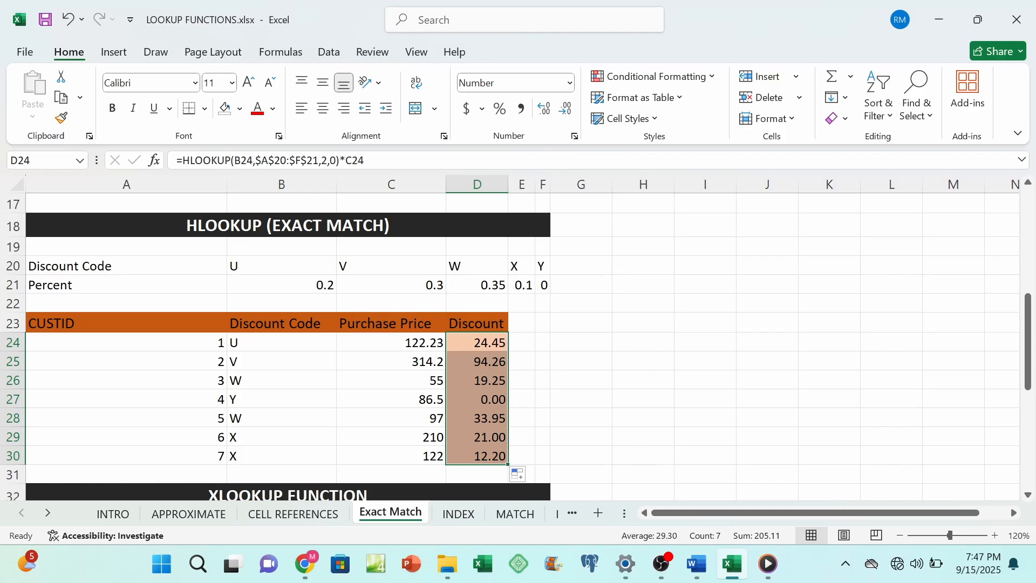
Step: Switch to the Word notes and insert three blank lines above the XLOOKUP heading to move it onto the next page
left_click(696, 563)
scroll(518, 304, "down", 5)
scroll(518, 305, "down", 3)
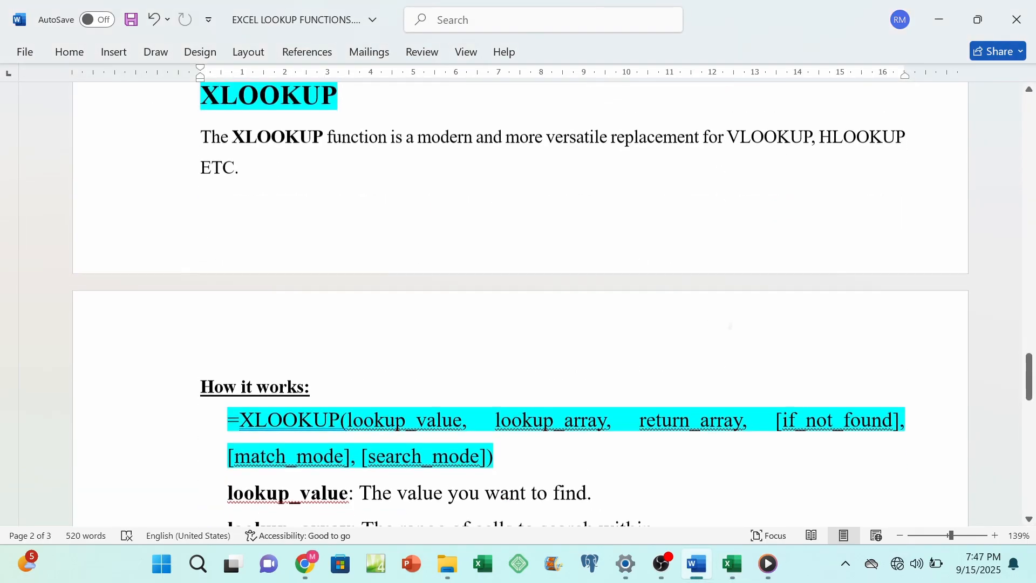
scroll(518, 305, "up", 1)
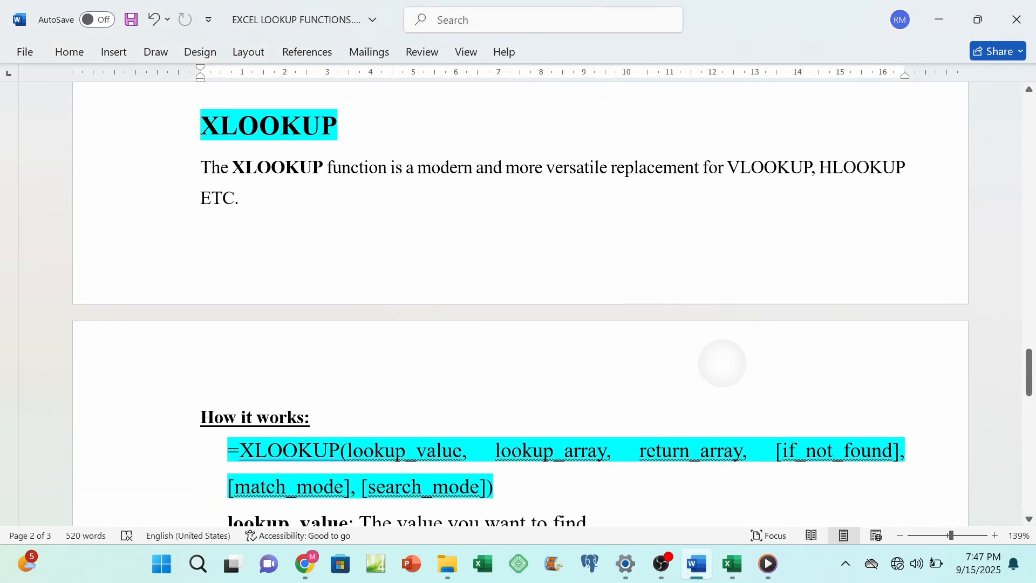
scroll(722, 363, "up", 1)
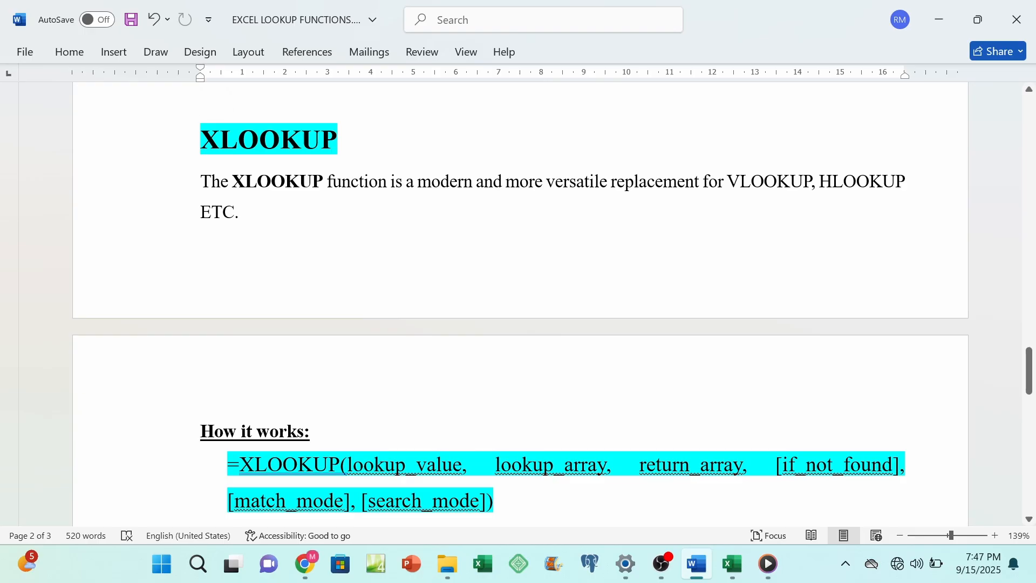
left_click(200, 110)
key("Return")
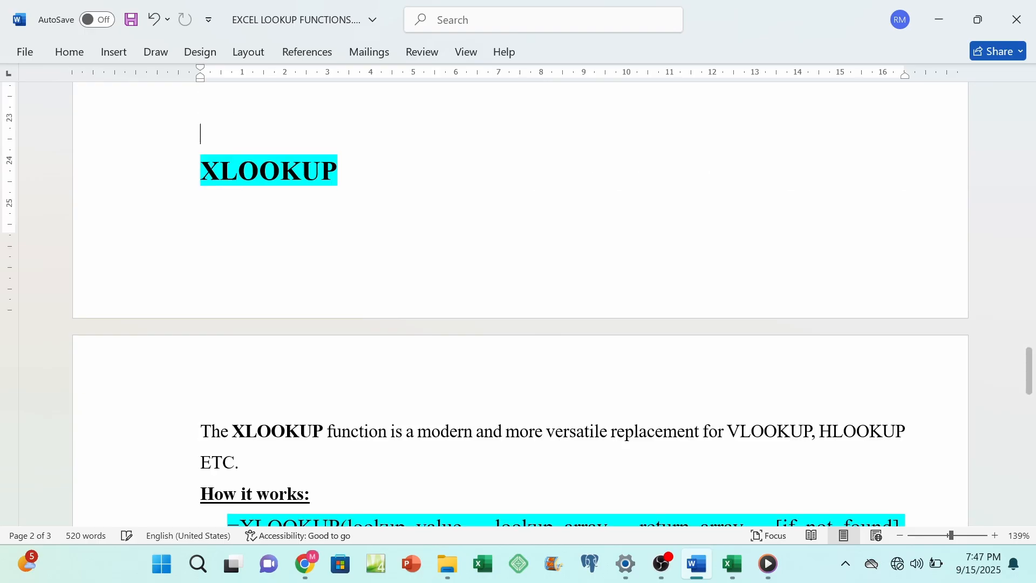
key("Return")
key("Return")
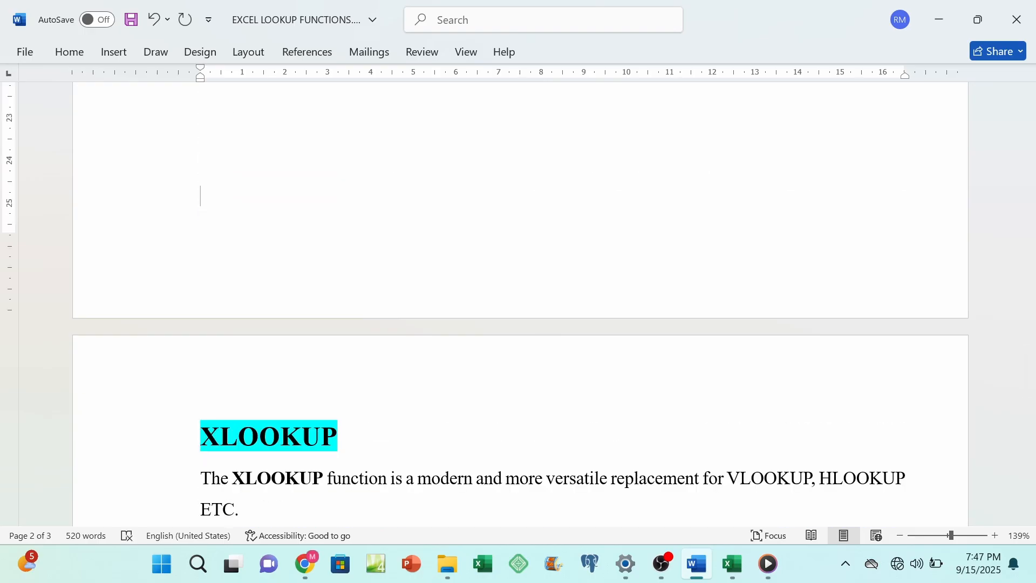
scroll(518, 303, "down", 6)
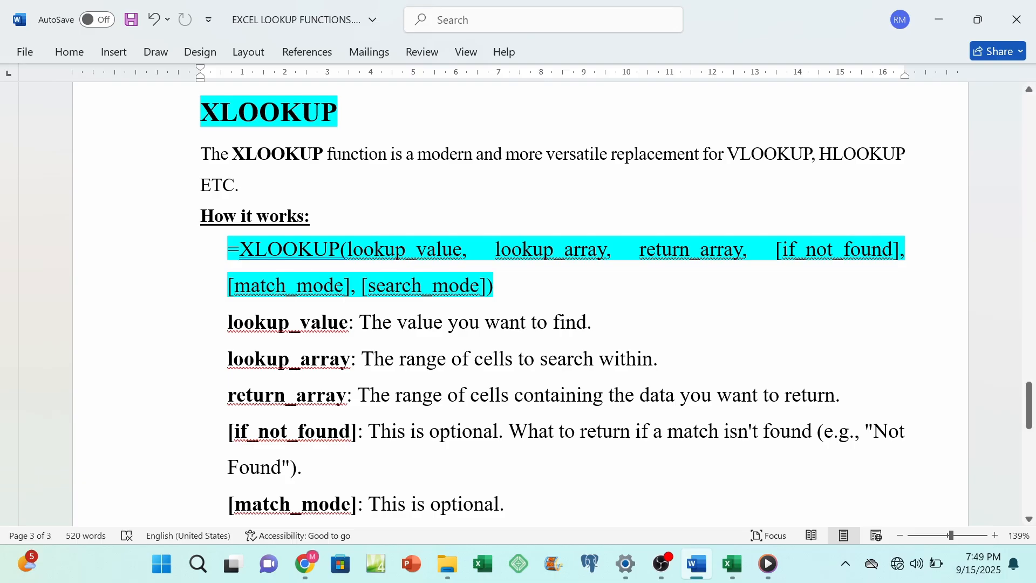
Step: Return to the Excel workbook and enter the code ER in A16 of the Exact Match sheet's Destination Code column
left_click(735, 568)
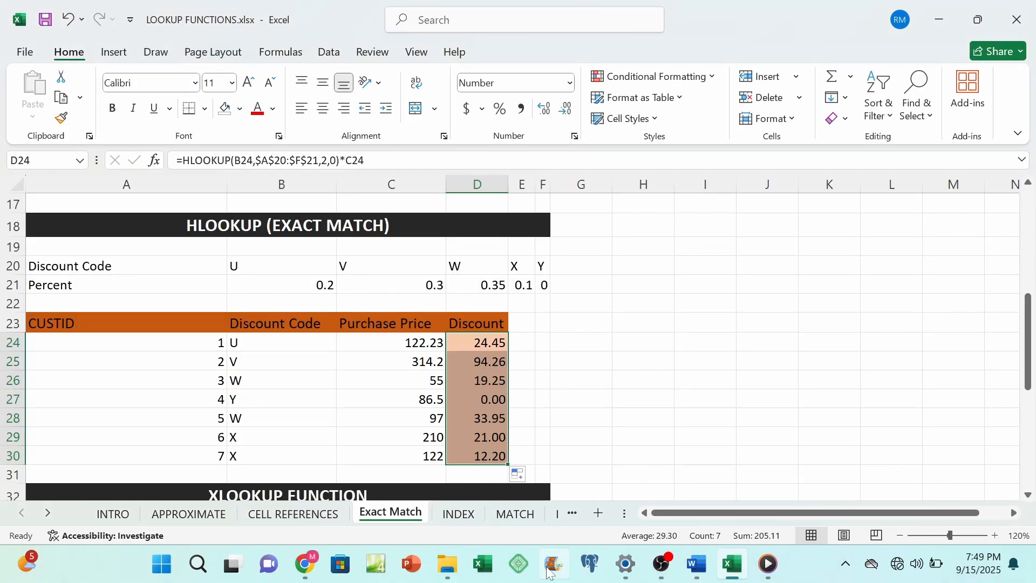
scroll(563, 426, "up", 2)
scroll(564, 426, "up", 3)
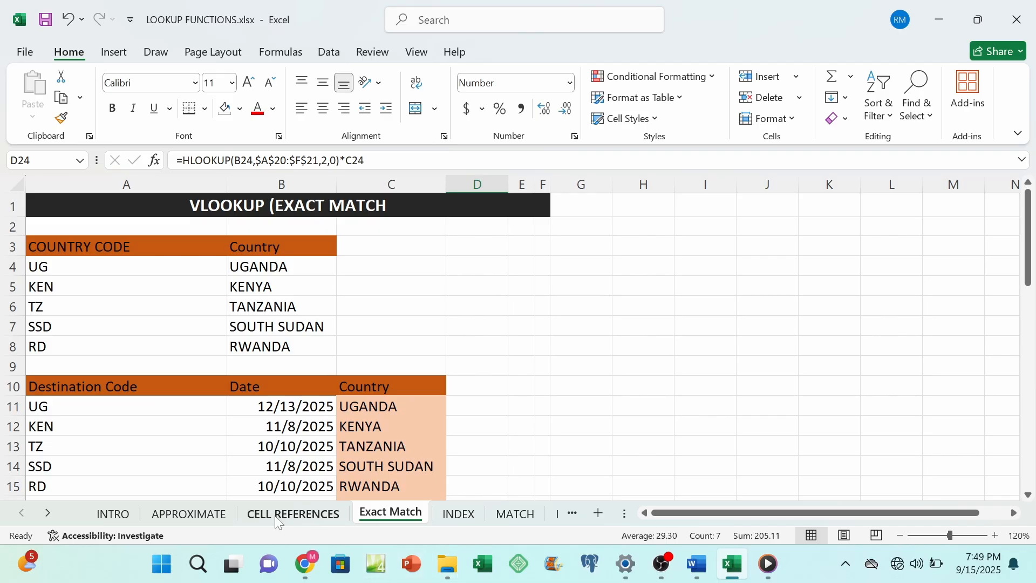
left_click(197, 515)
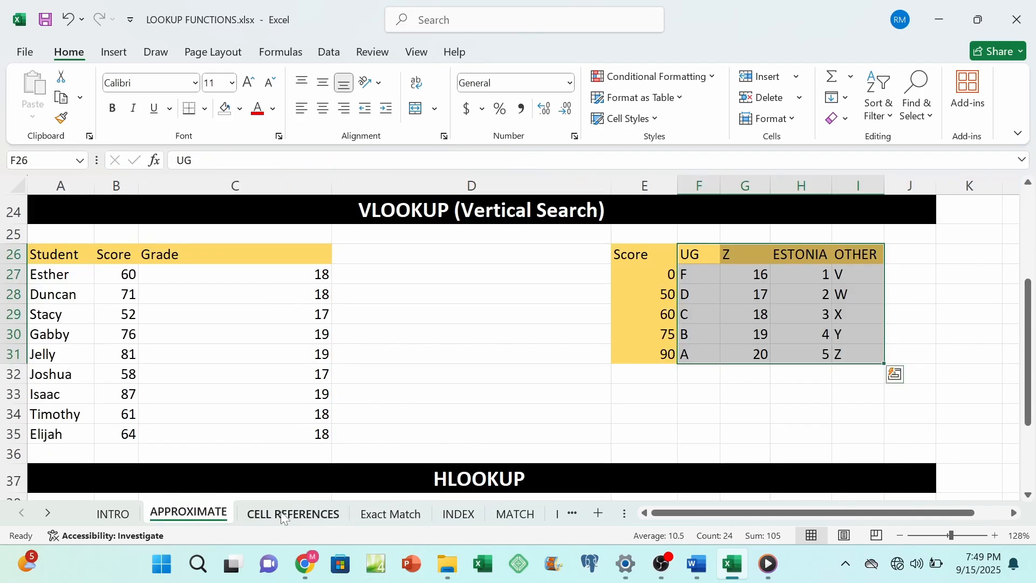
left_click(390, 515)
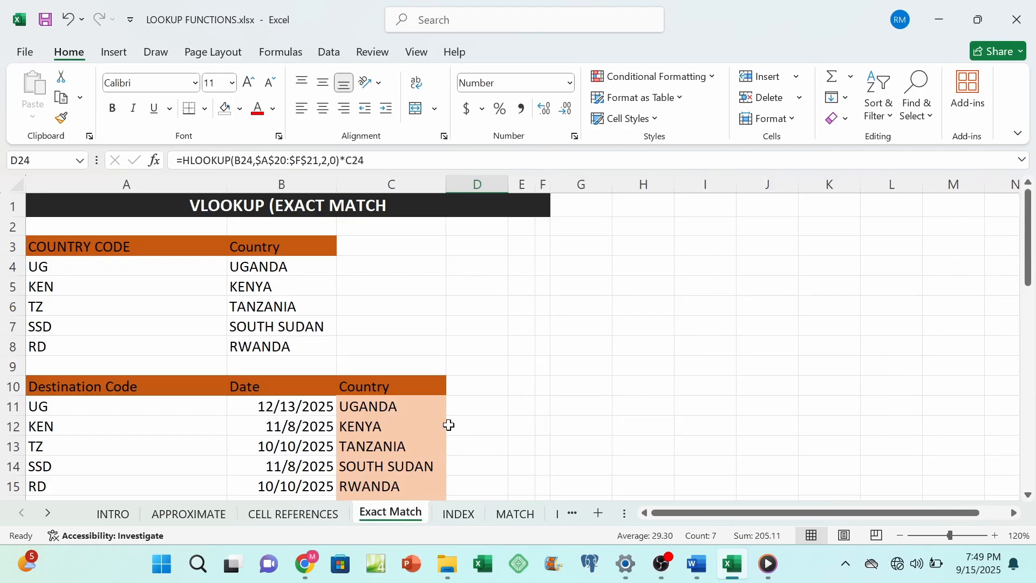
scroll(241, 419, "down", 1)
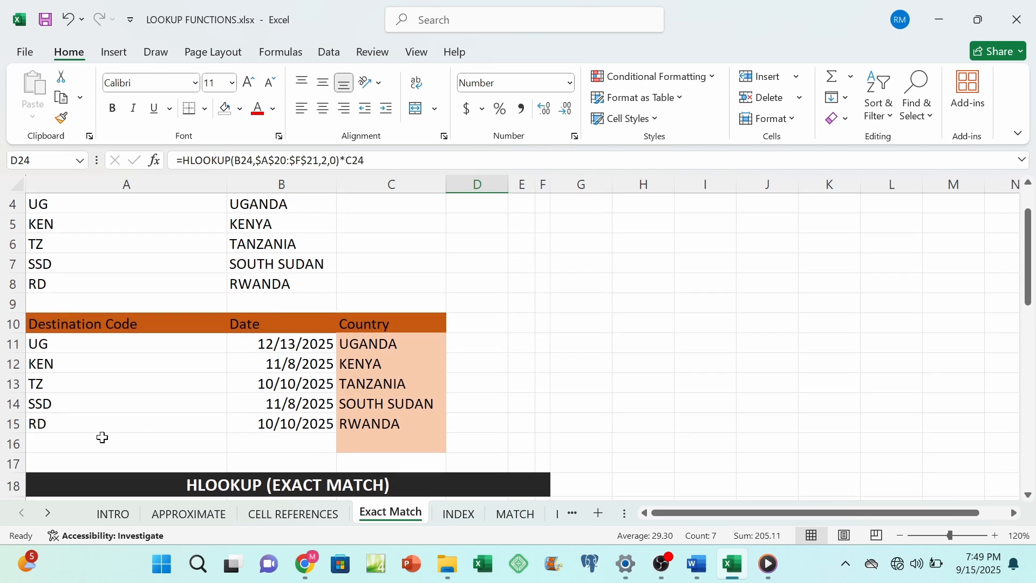
left_click(77, 442)
type("ER")
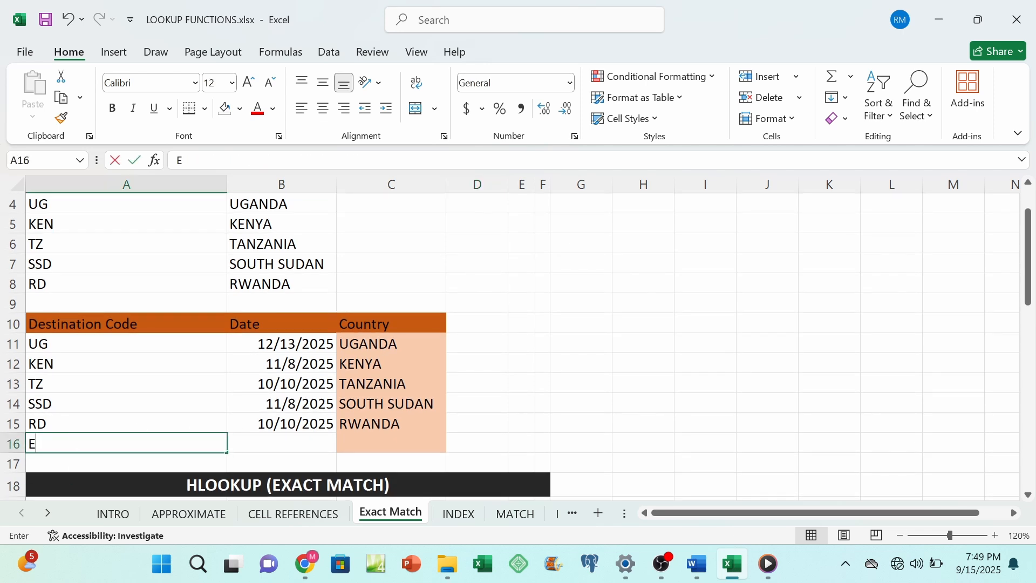
left_click(485, 444)
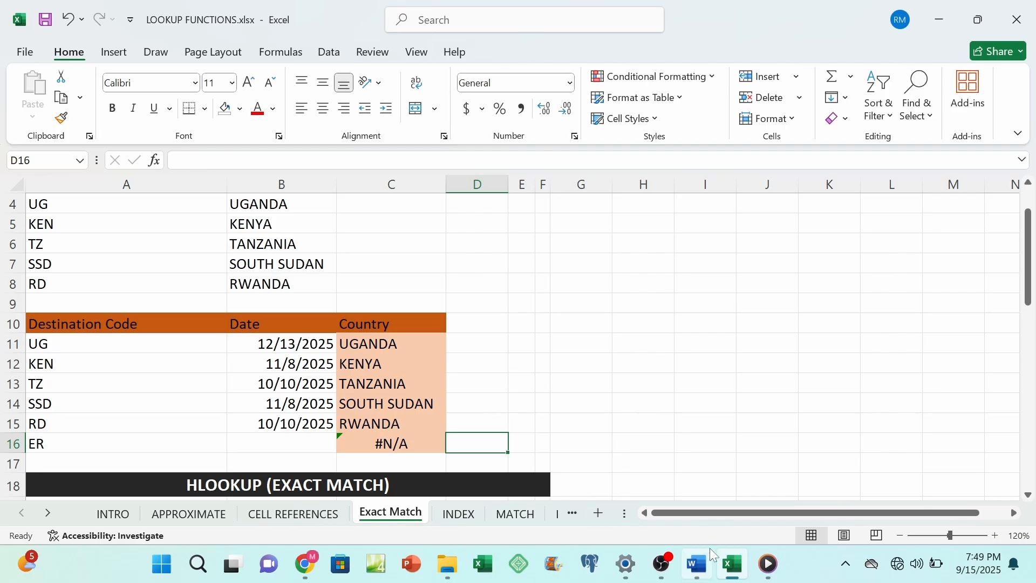
Step: Switch to the Word notes and review the XLOOKUP syntax, its arguments and the match_mode options
left_click(706, 574)
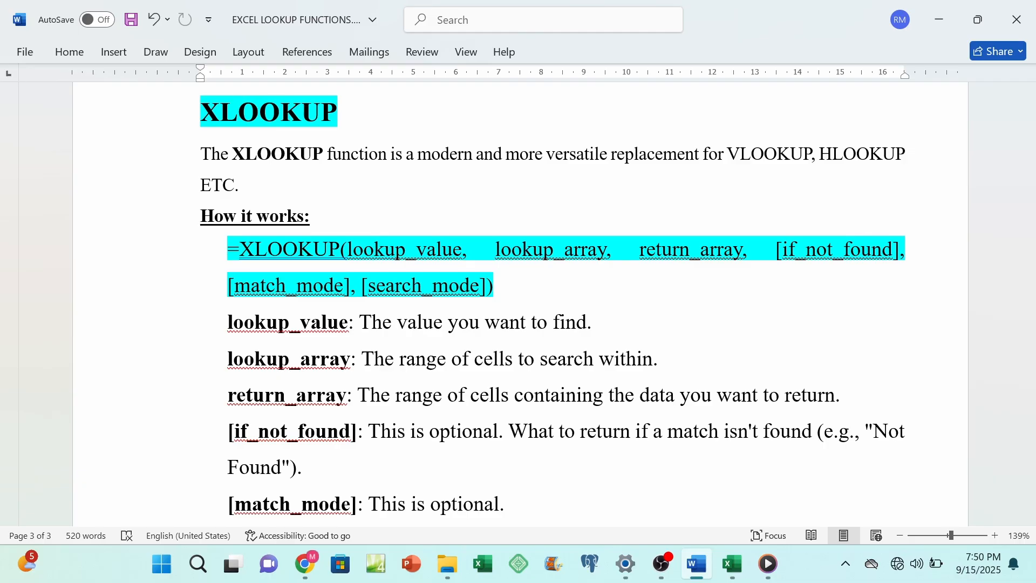
scroll(518, 302, "down", 3)
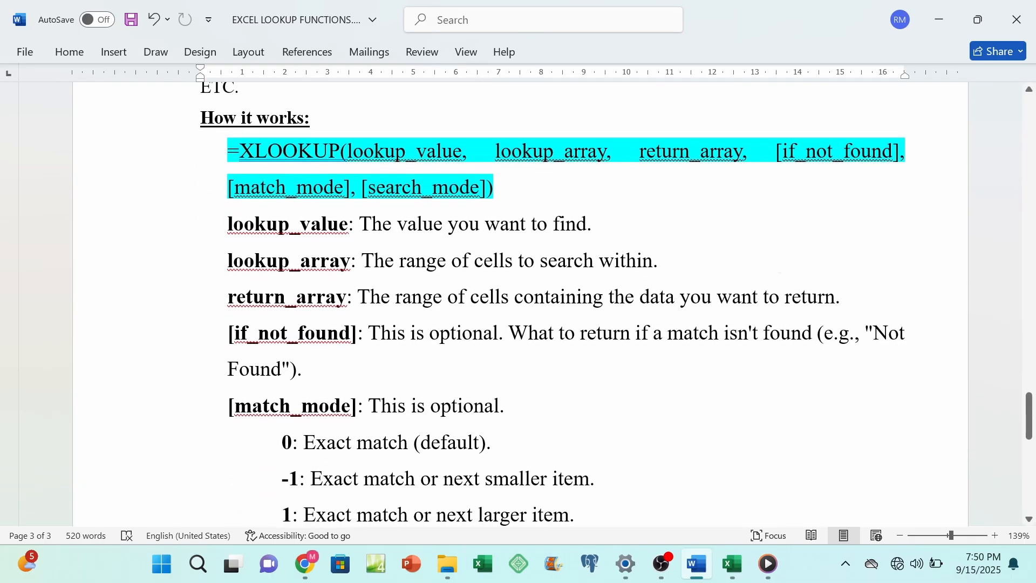
scroll(786, 245, "up", 1)
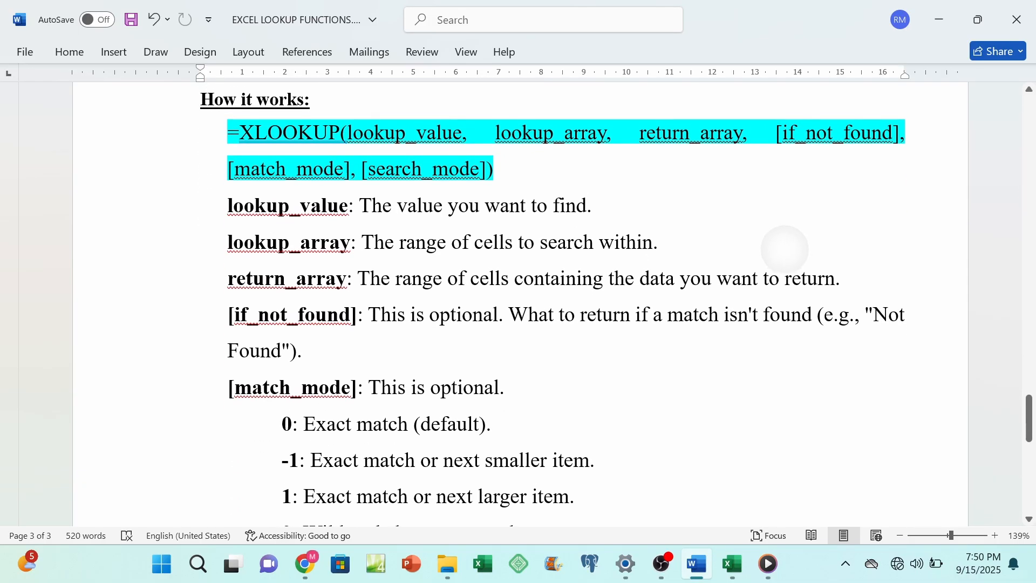
scroll(680, 346, "down", 3, "ctrl")
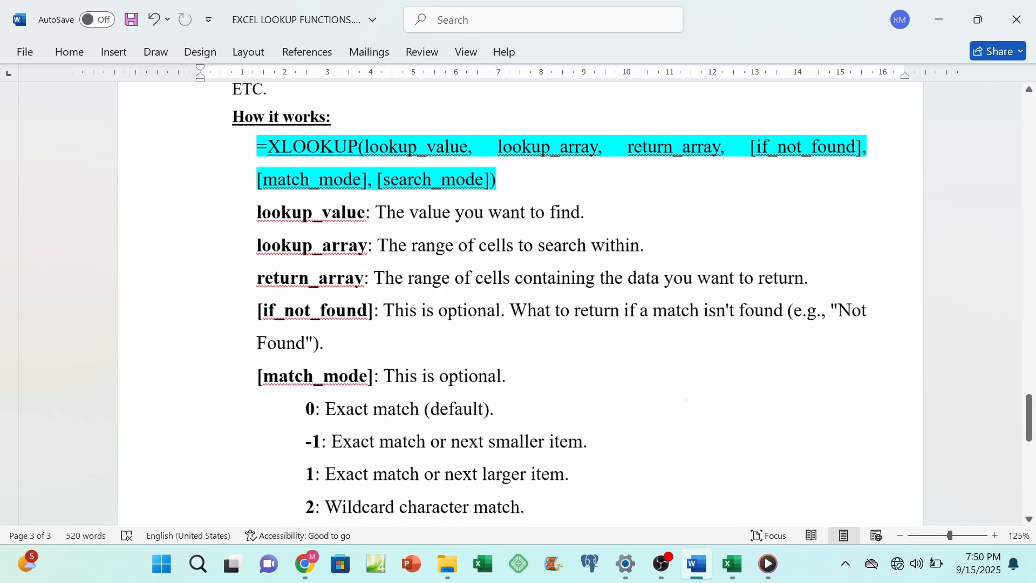
scroll(680, 324, "down", 1, "ctrl")
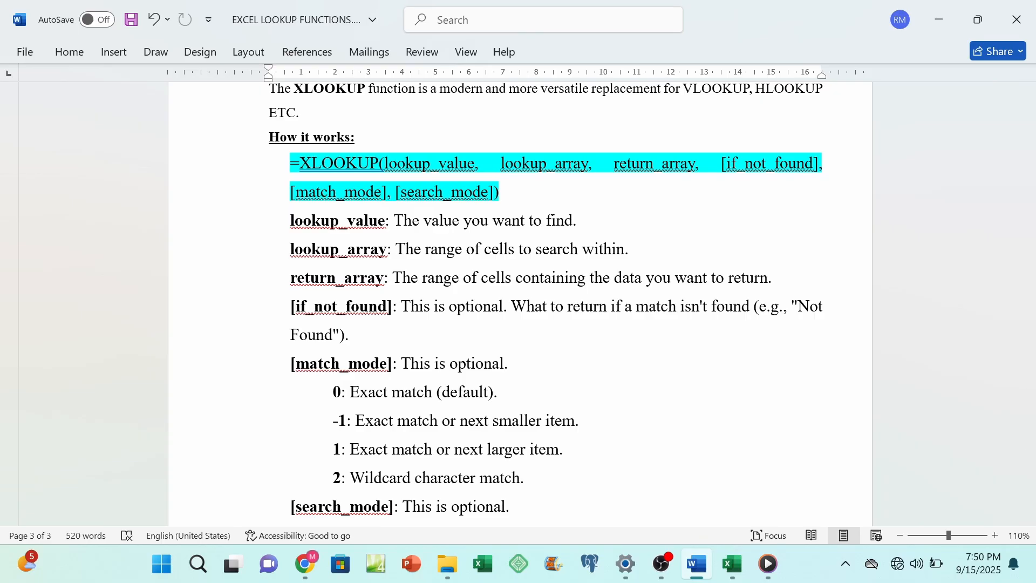
scroll(518, 302, "up", 5, "ctrl")
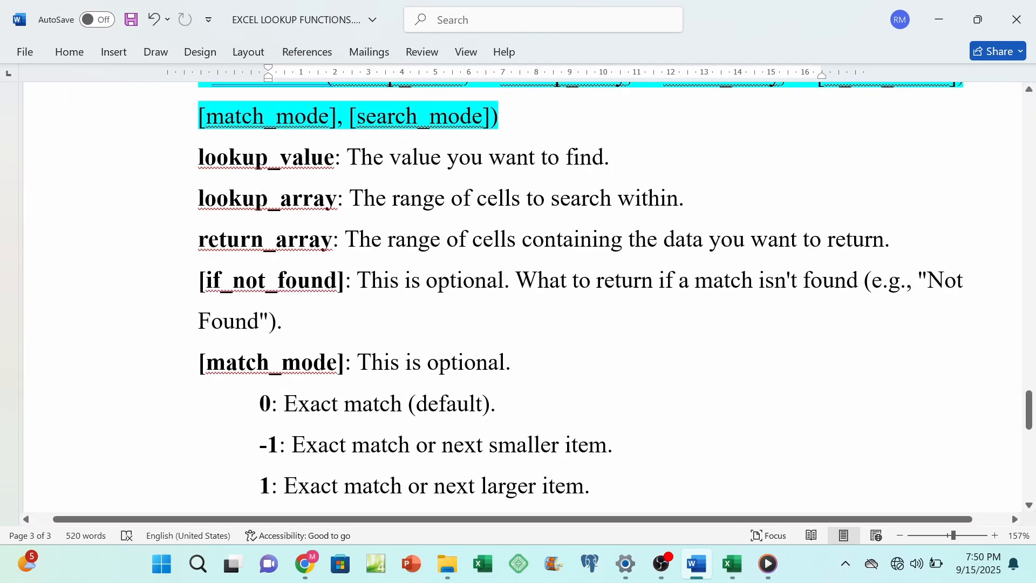
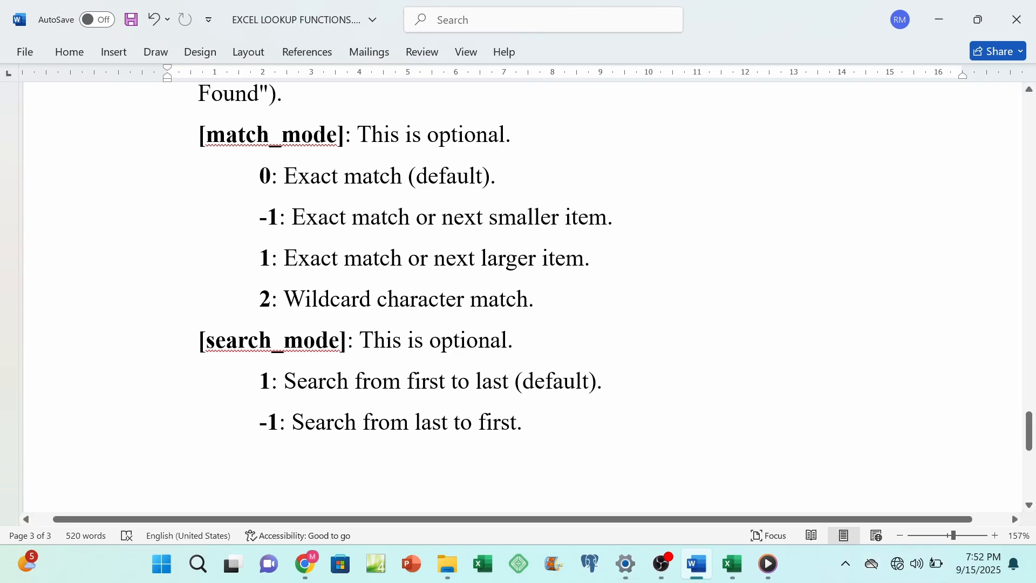
Step: Switch to the Excel workbook and examine the XLOOKUP section's country code and destination tables on the Exact Match sheet
left_click(738, 576)
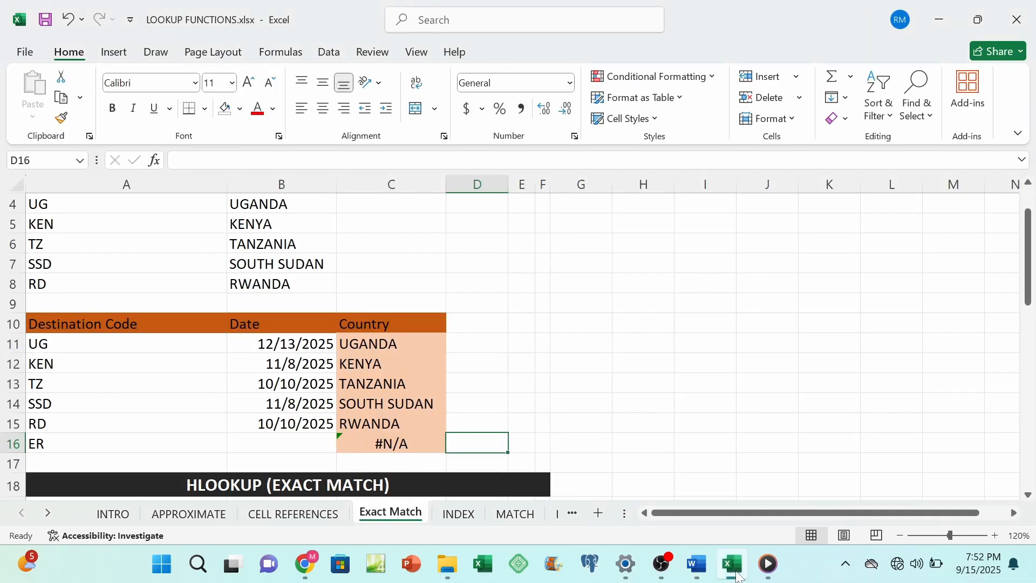
scroll(546, 383, "down", 6)
scroll(514, 430, "down", 7)
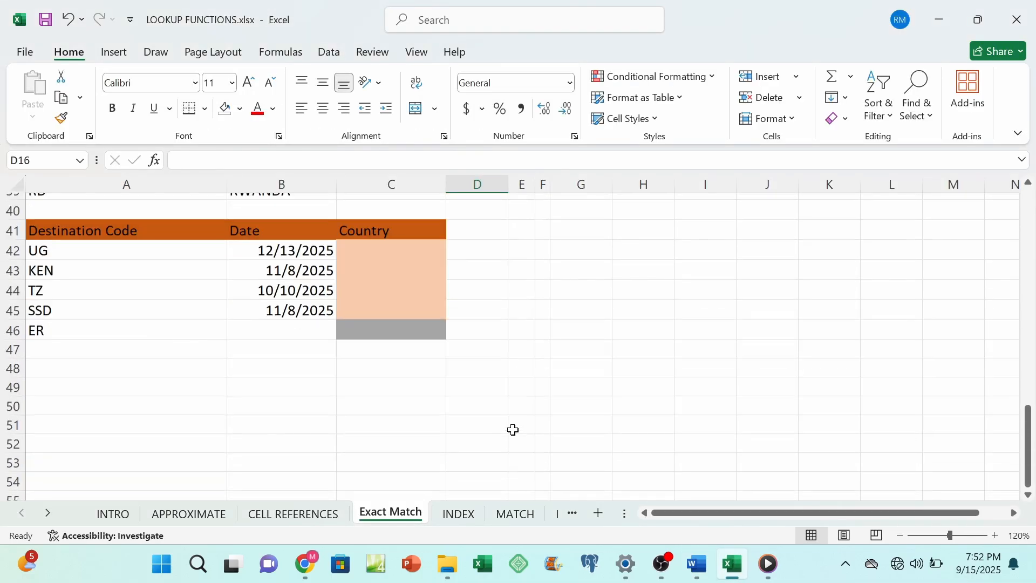
scroll(513, 430, "up", 5)
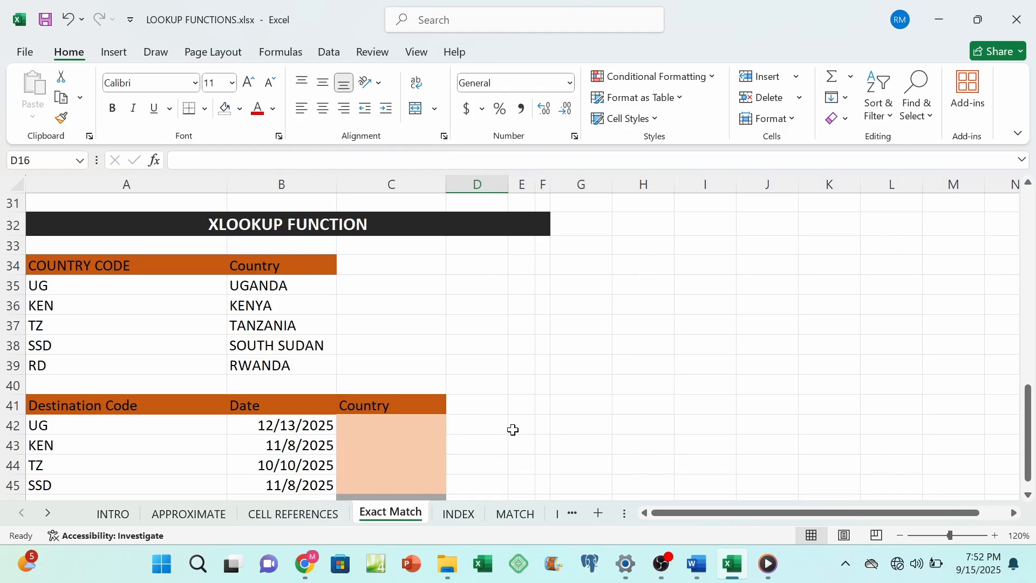
scroll(513, 430, "down", 1)
scroll(514, 430, "up", 1)
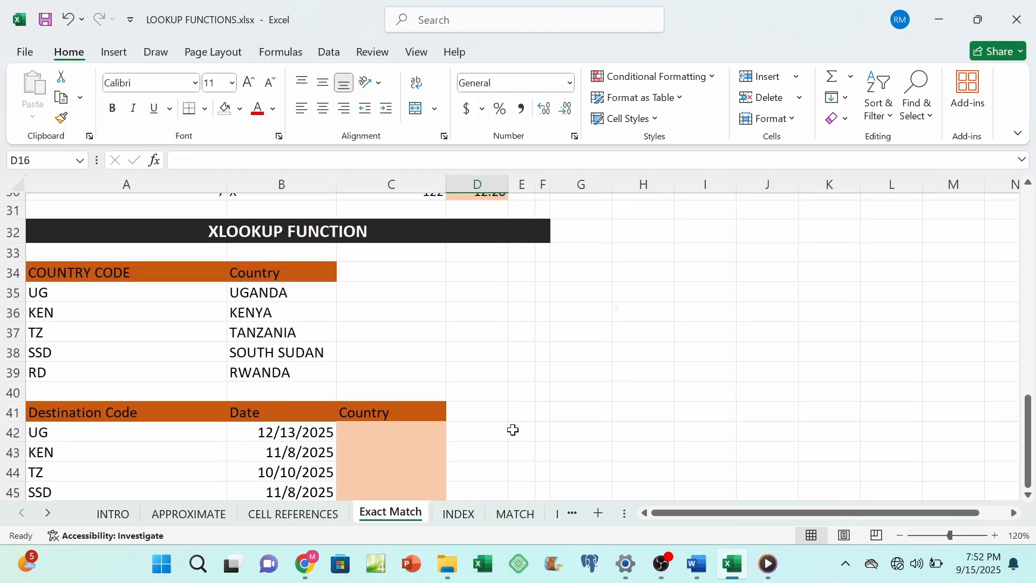
scroll(514, 430, "down", 1)
scroll(513, 430, "up", 1)
scroll(514, 430, "down", 1)
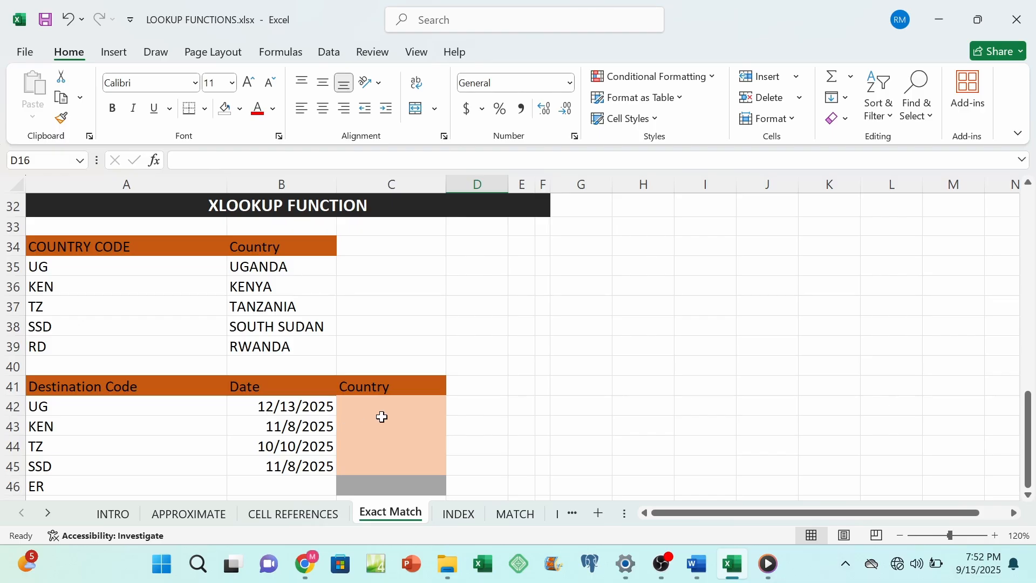
Step: Start an XLOOKUP formula in C42 of the Country column with destination code A42 as the lookup value
left_click(369, 405)
type("=")
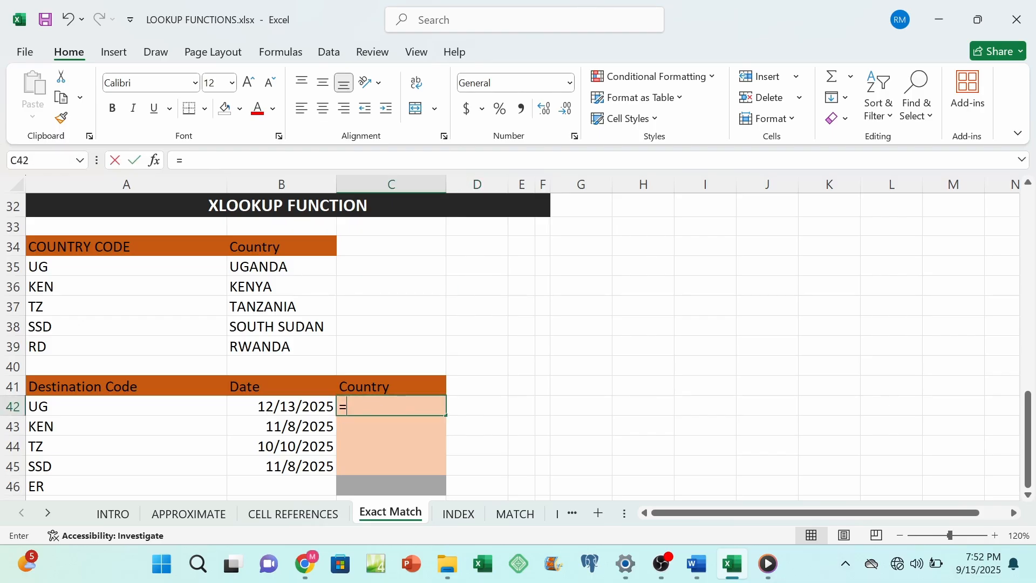
type("XLOOKUP")
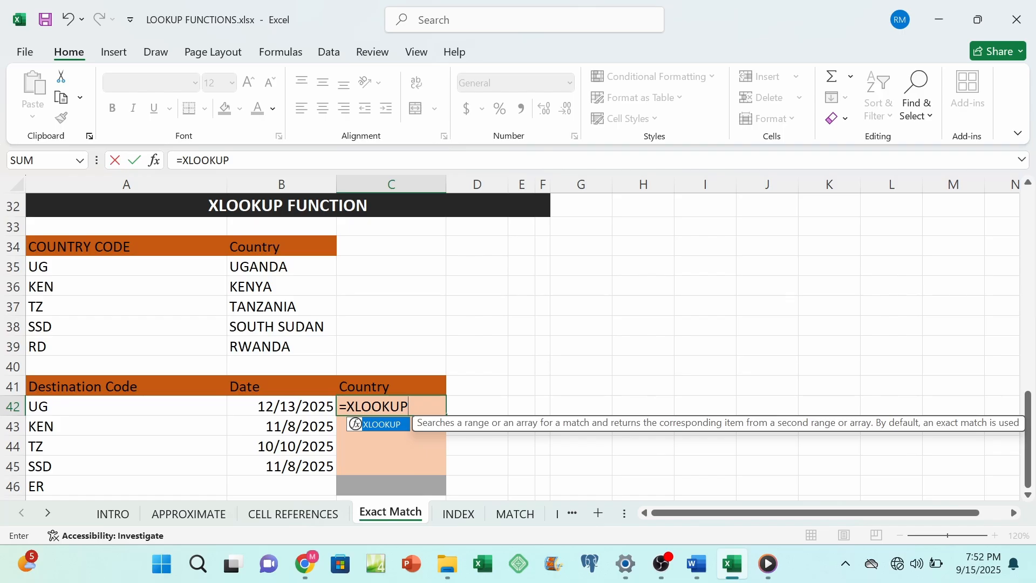
type("(")
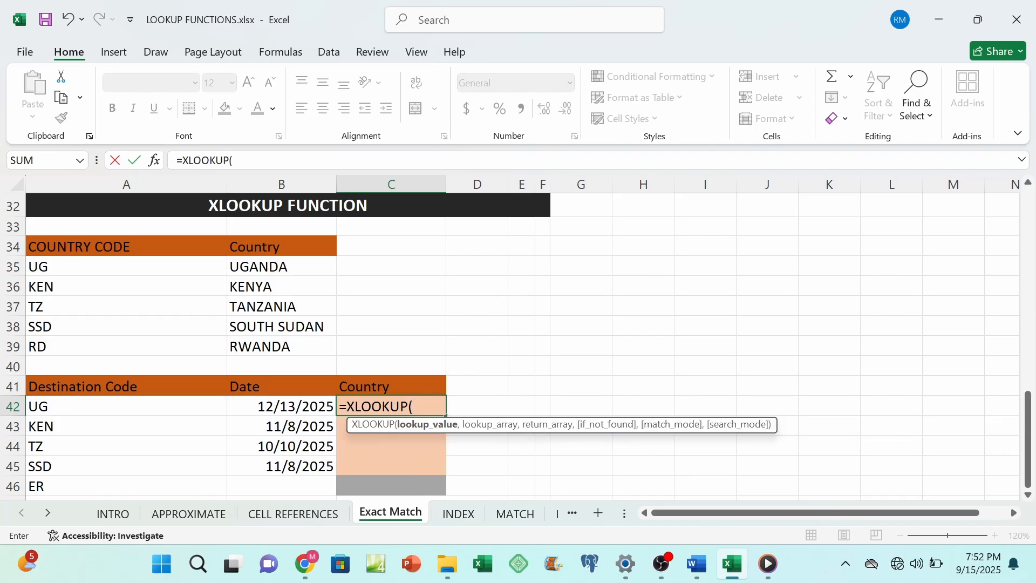
left_click(61, 409)
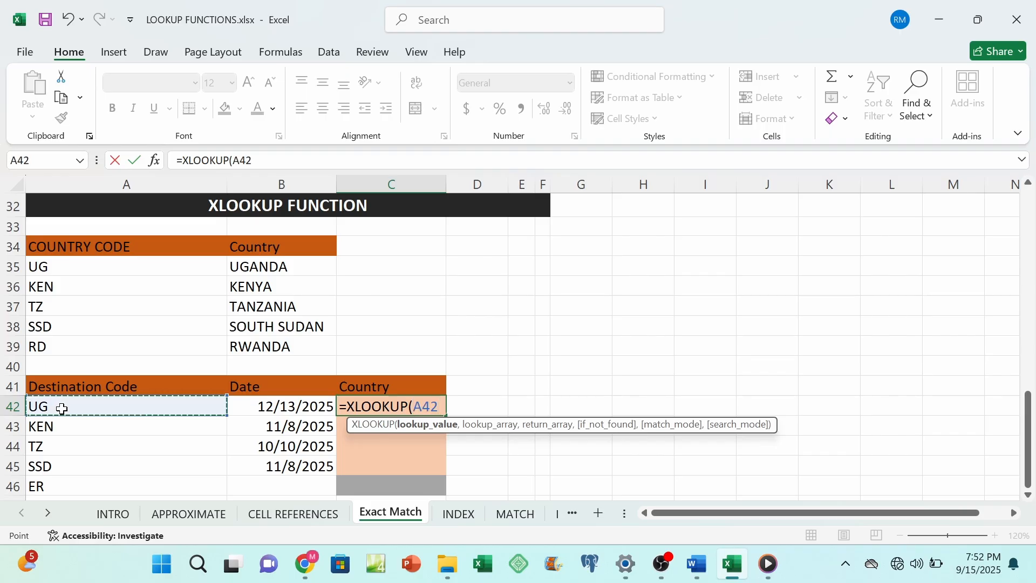
type(",")
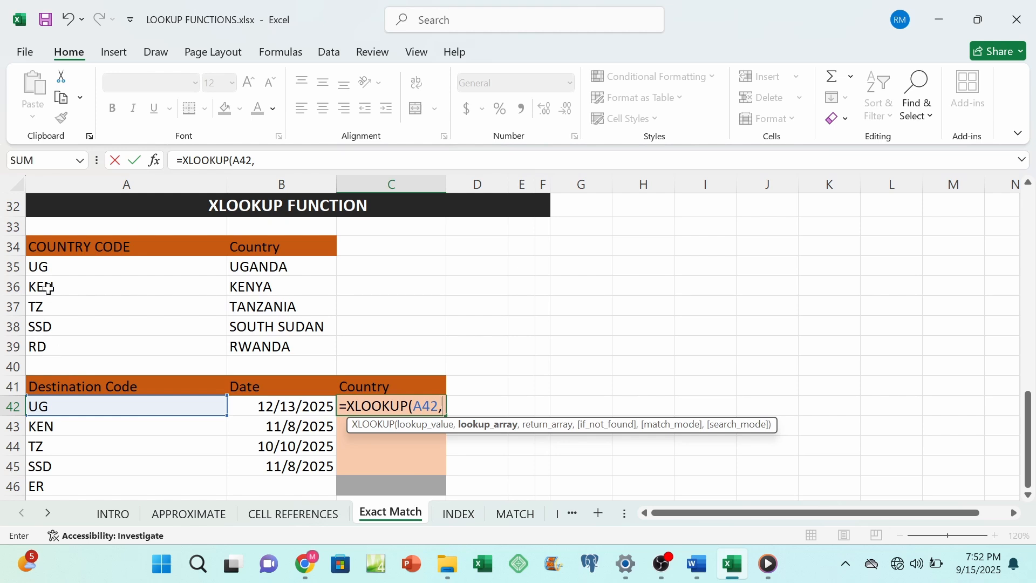
Step: Add the absolute ranges $A$34:$A$39 as the lookup array and $B$34:$B$39 as the return array
left_click_drag(54, 247, 53, 344)
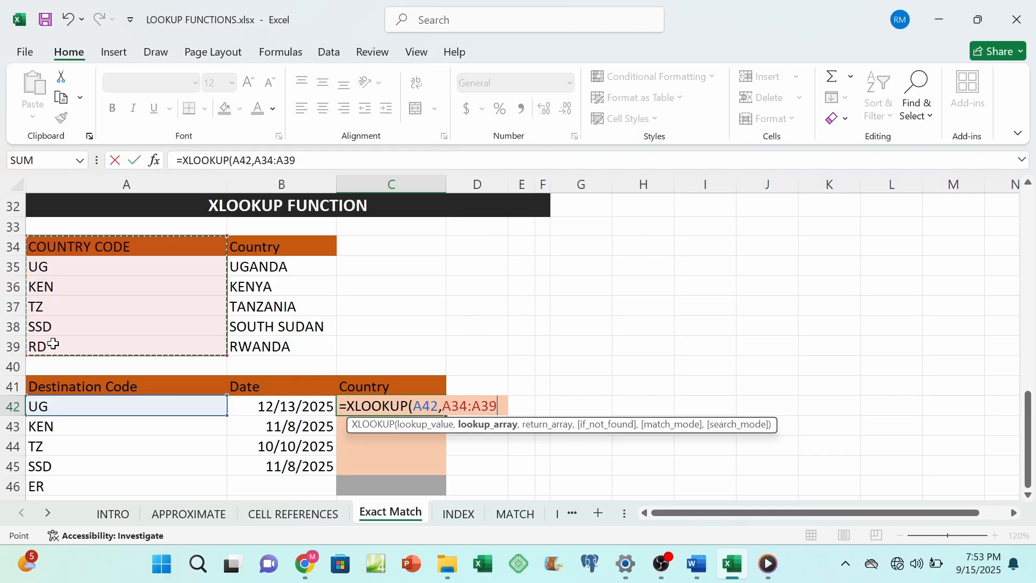
key("F4")
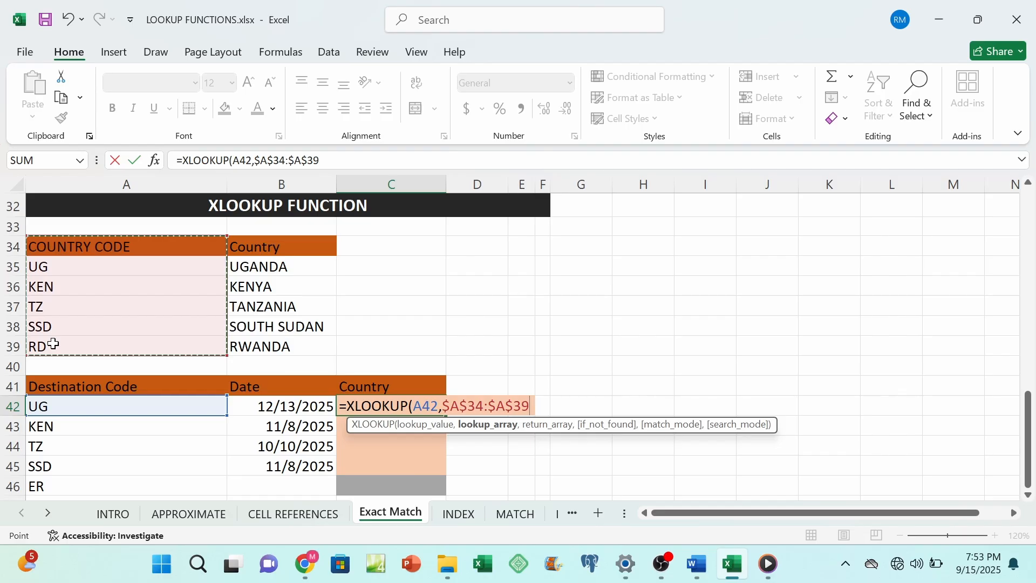
type(",")
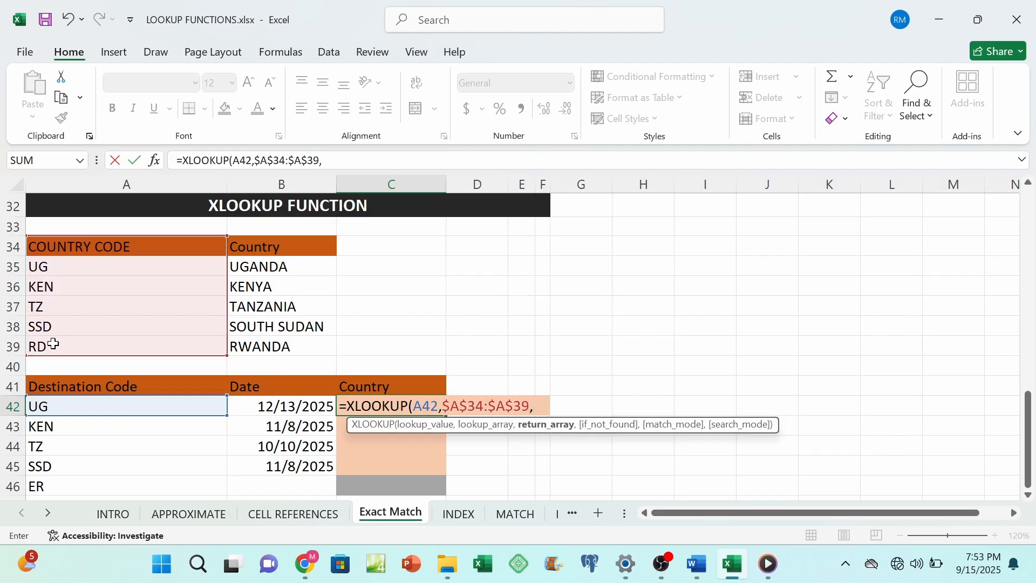
left_click_drag(270, 249, 271, 344)
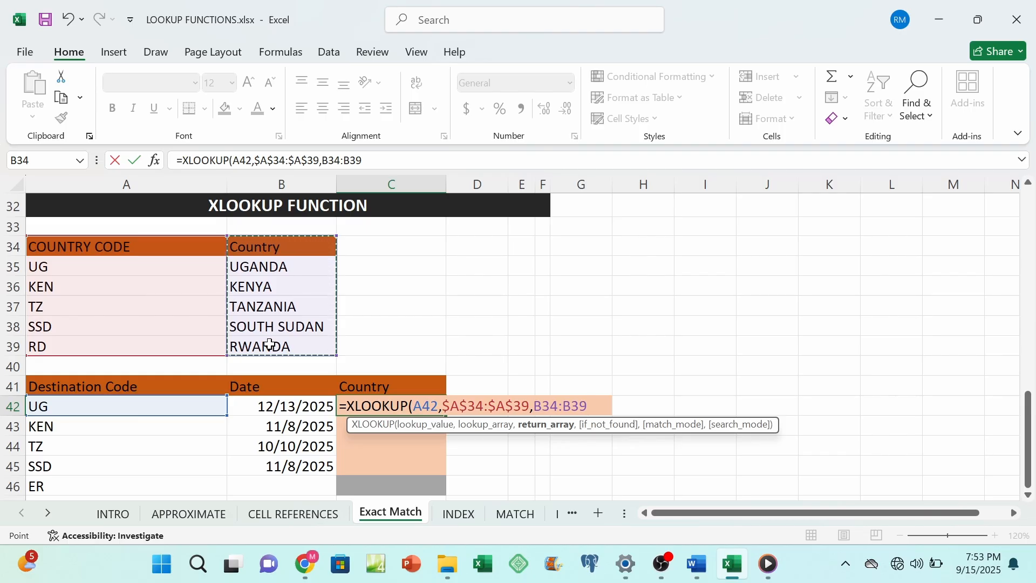
key("F4")
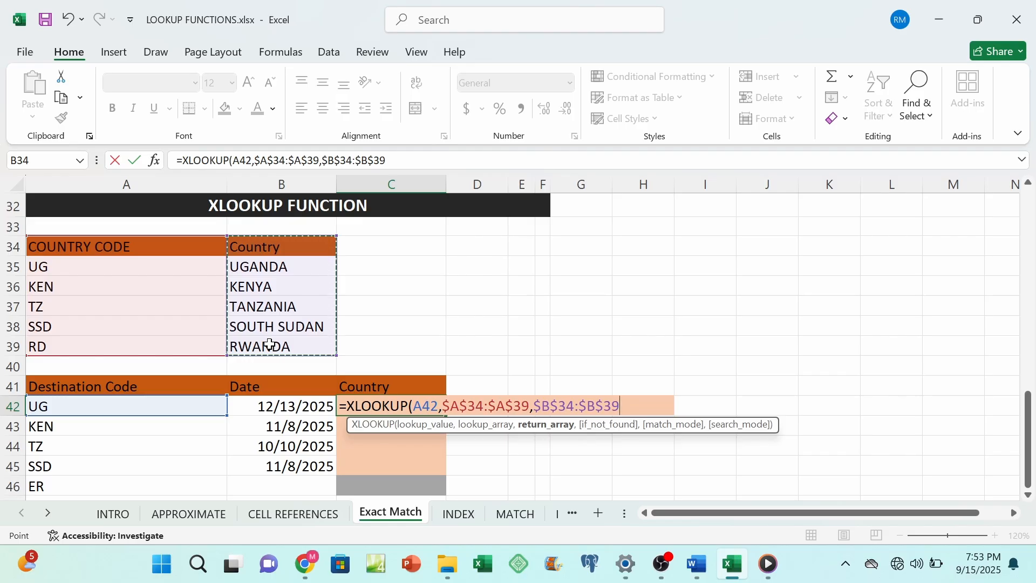
Step: Set the XLOOKUP formula's if_not_found argument to the text "NOT FOUND"
type(",\"")
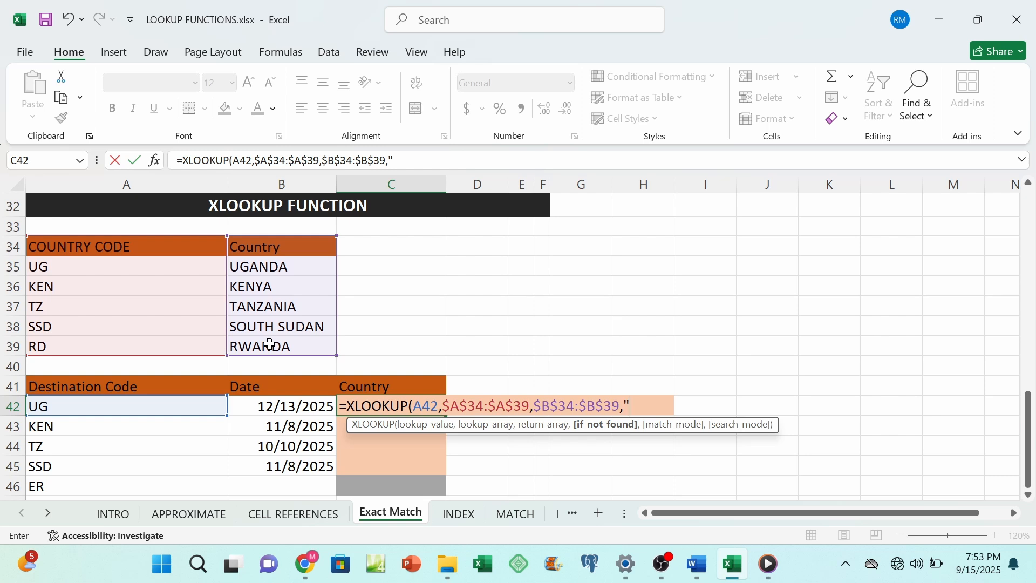
type("NOT FOUND")
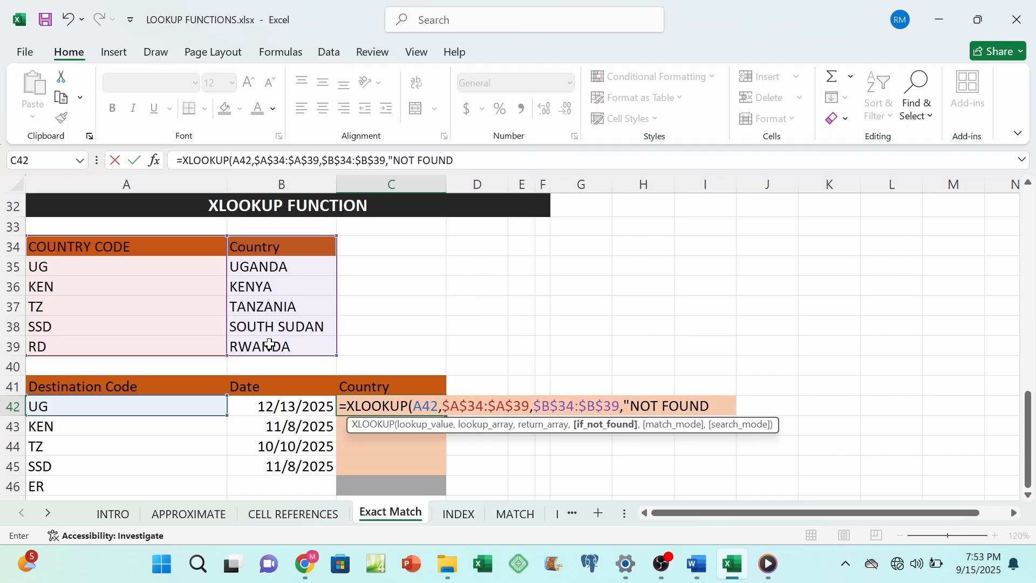
key("BackSpace")
type("D\"")
Step: Complete the C42 formula with match mode 0 for exact match and search mode 1 for first-to-last
type(",")
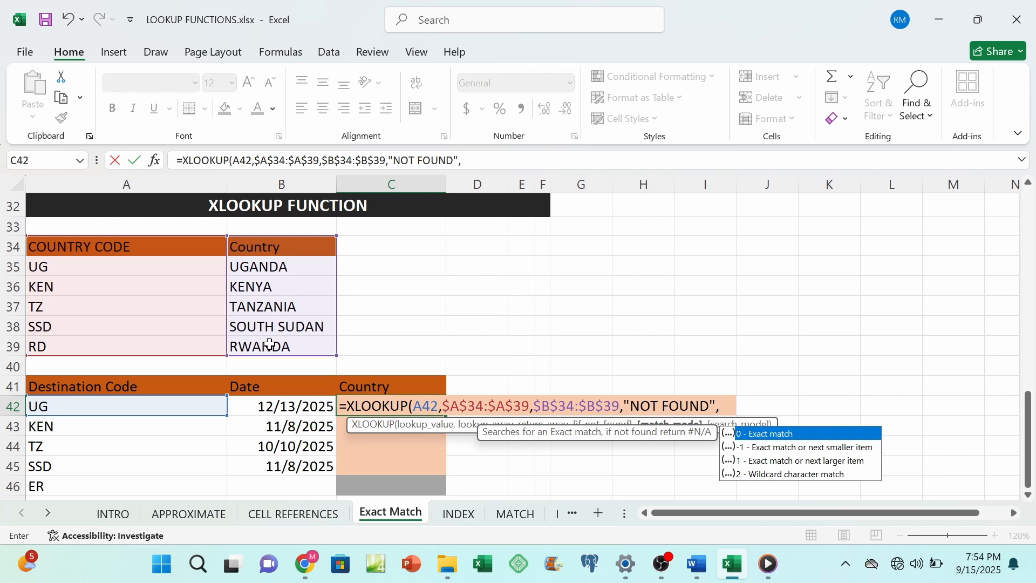
type("0")
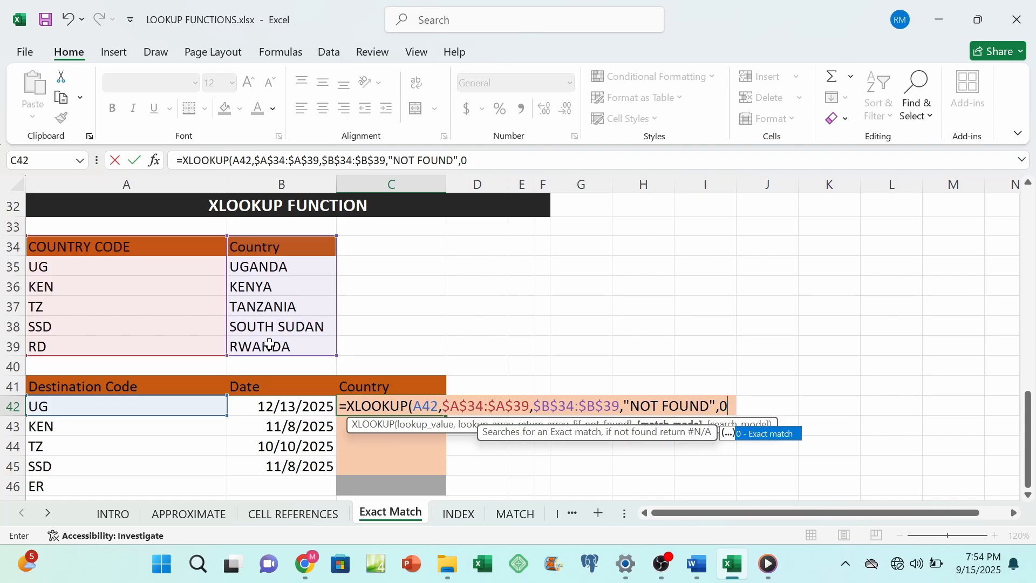
type(",")
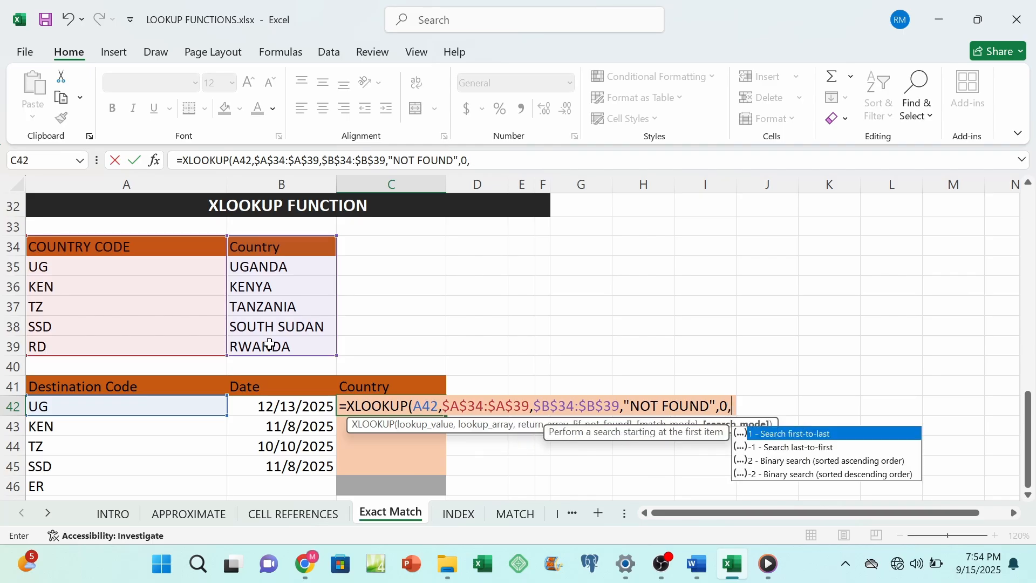
type("1")
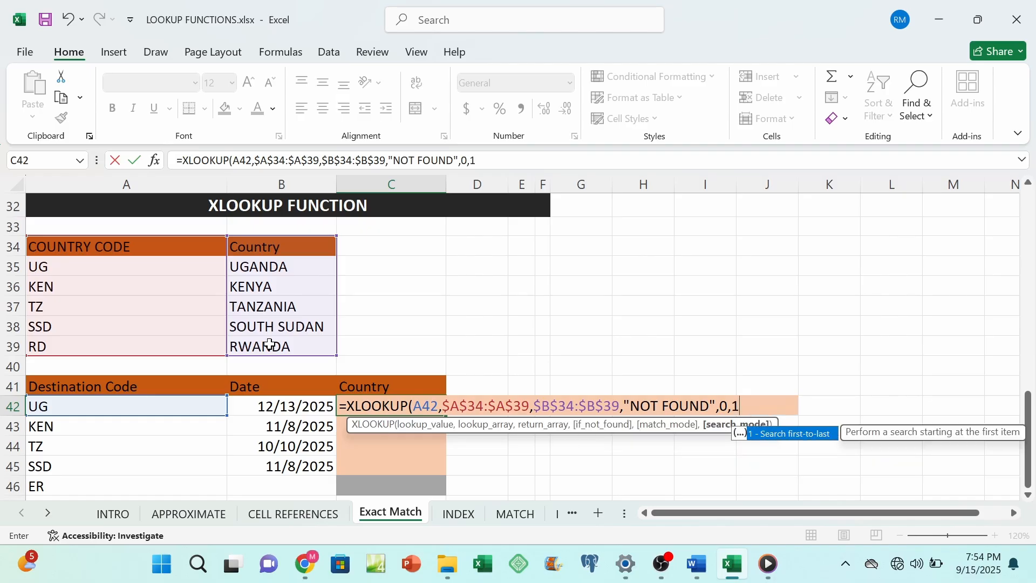
type(")")
key("Return")
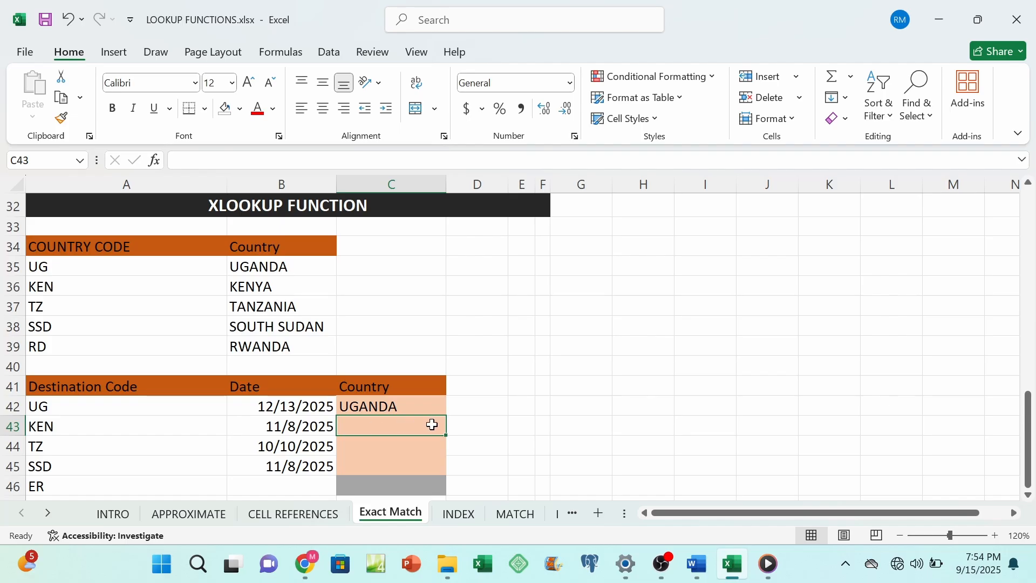
Step: Fill the XLOOKUP formula from C42 down the Country column to C46, including the row for code ER
left_click(417, 408)
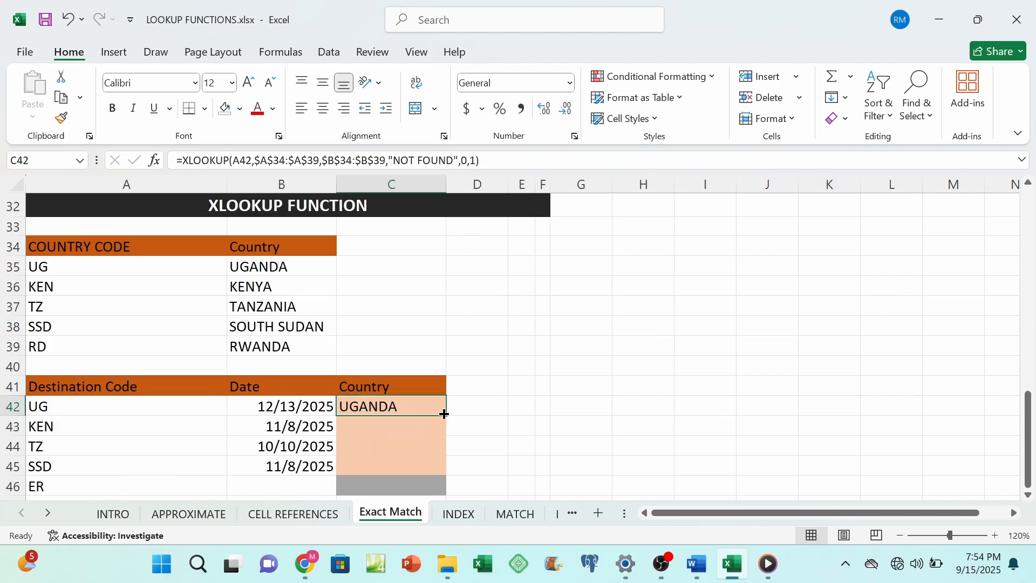
left_click_drag(445, 416, 451, 479)
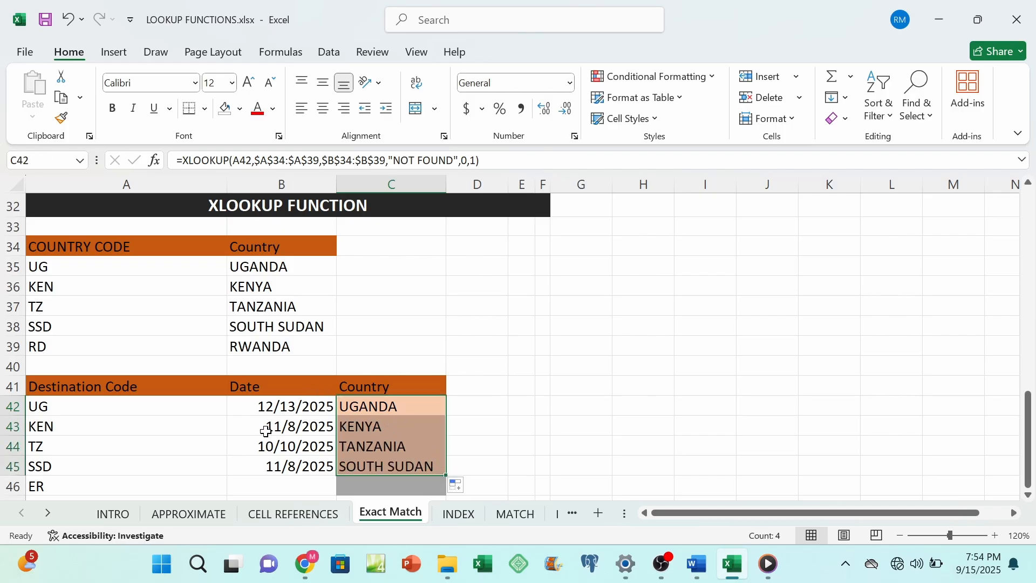
left_click(52, 483)
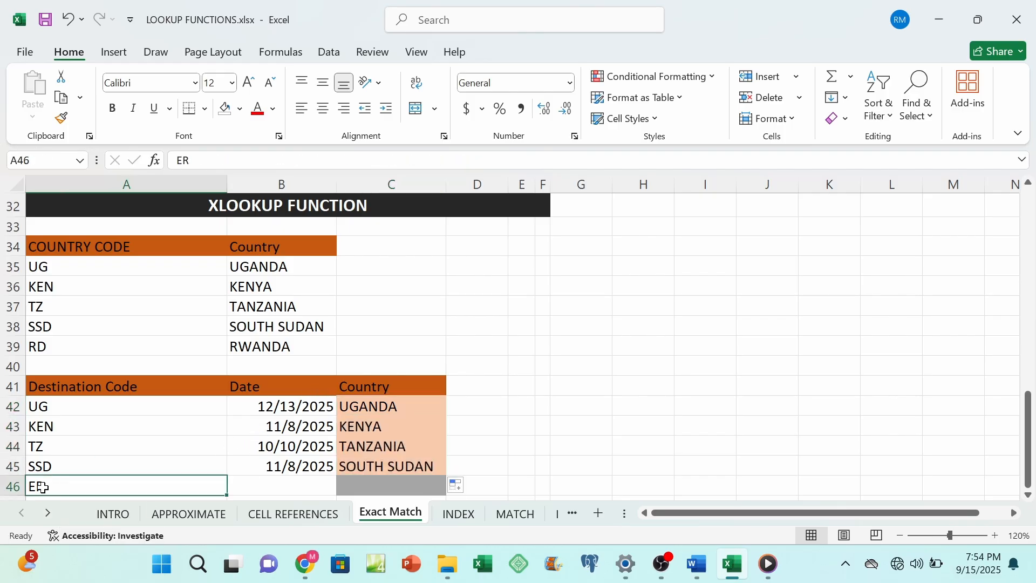
left_click(400, 461)
double_click(446, 476)
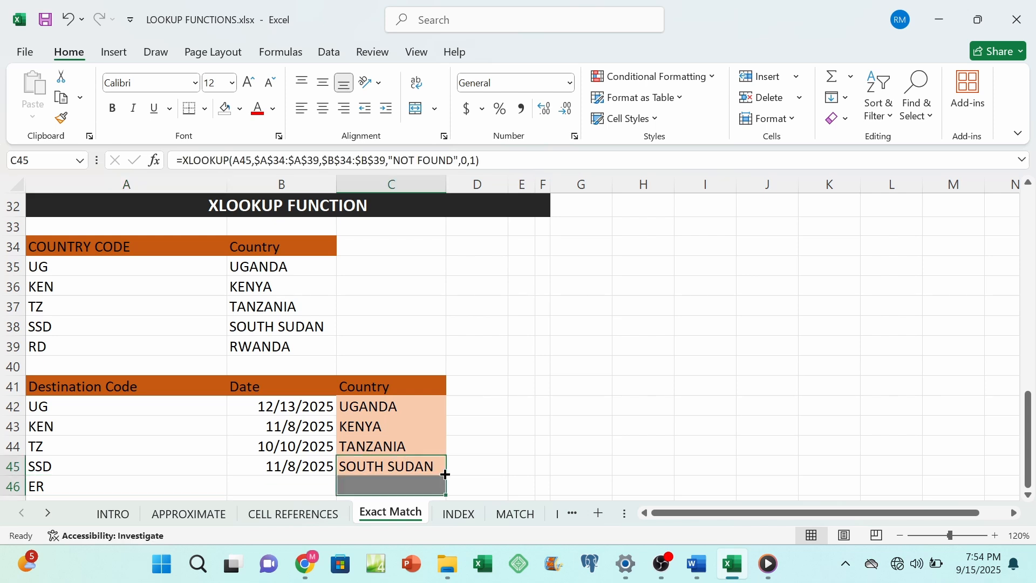
left_click(373, 485)
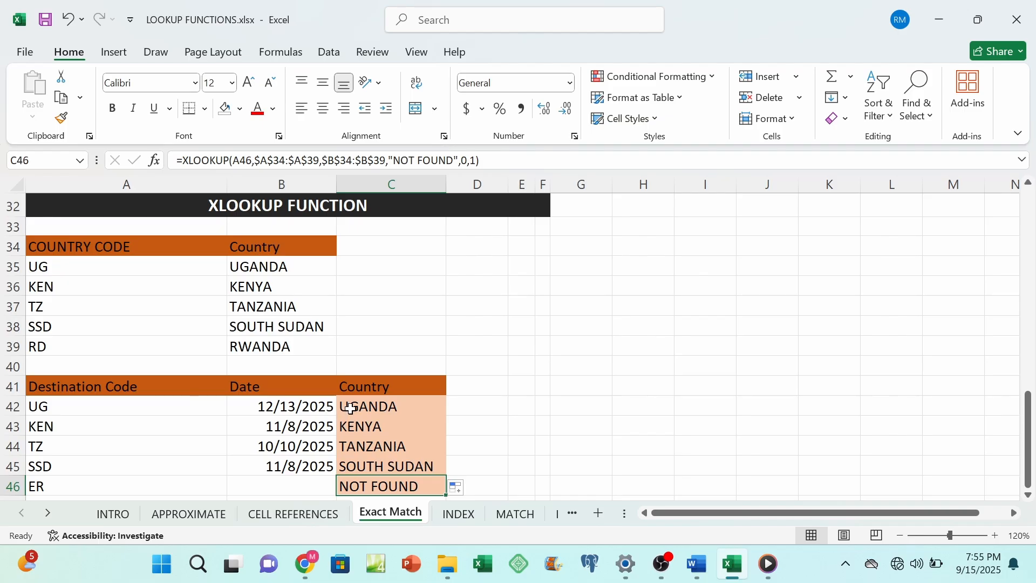
left_click(429, 363)
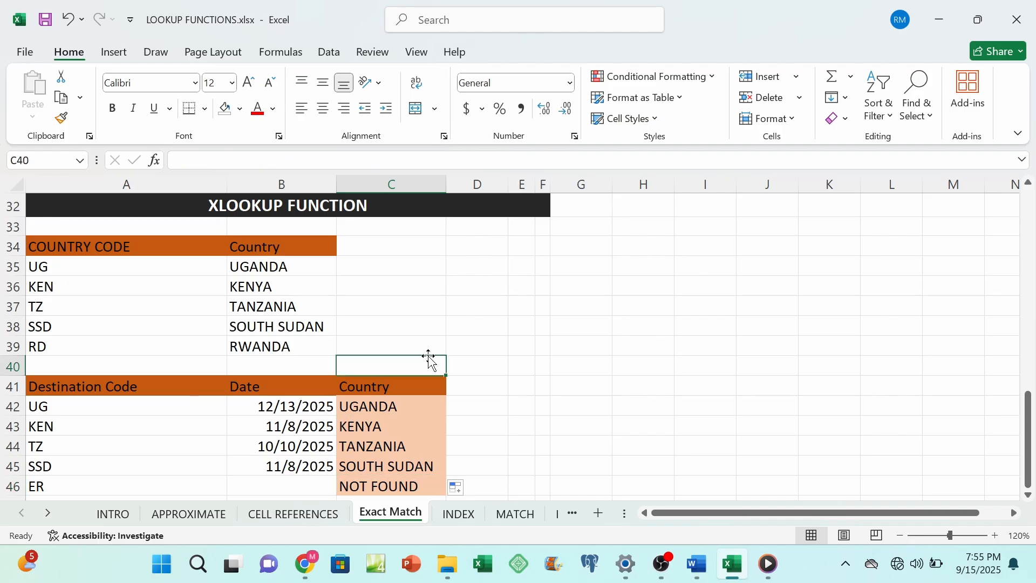